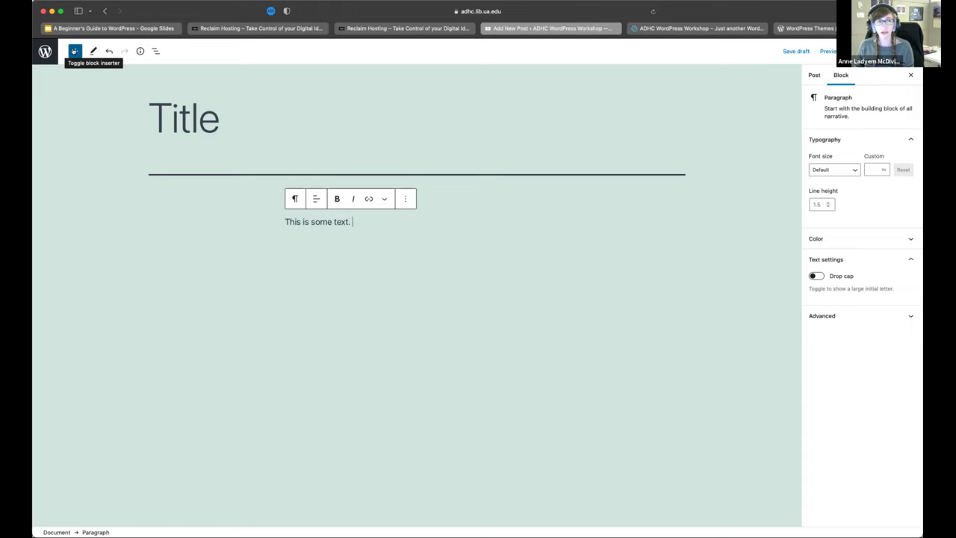
Examine the text, media and design blocks available in the block library
{"action": "left_click", "coordinate": [73, 50]}
{"action": "mouse_move", "coordinate": [109, 198]}
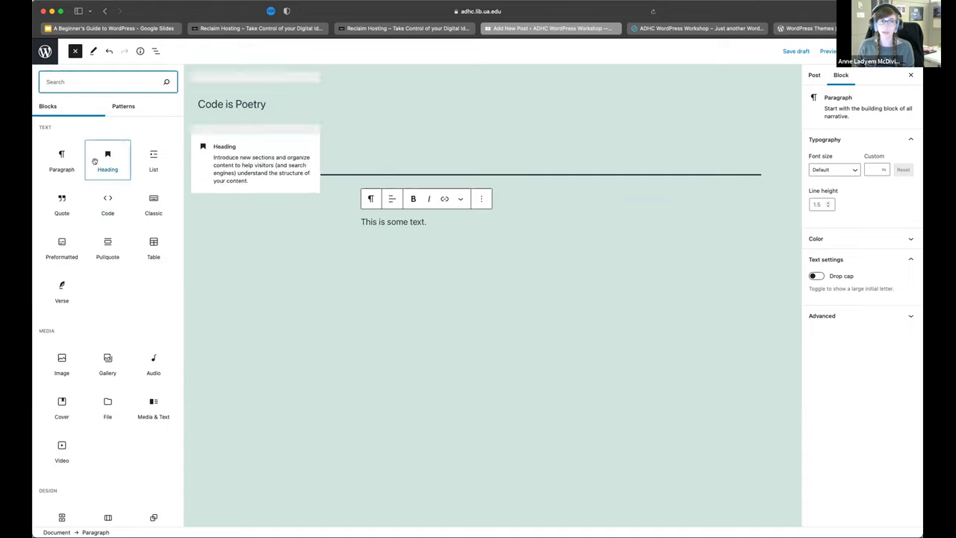
{"action": "mouse_move", "coordinate": [57, 164]}
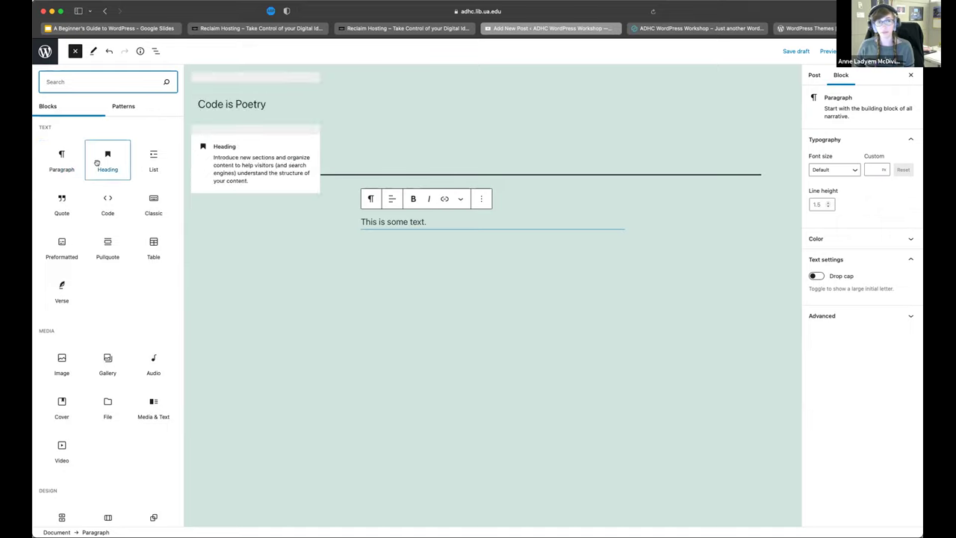
{"action": "mouse_move", "coordinate": [147, 158]}
{"action": "mouse_move", "coordinate": [61, 200]}
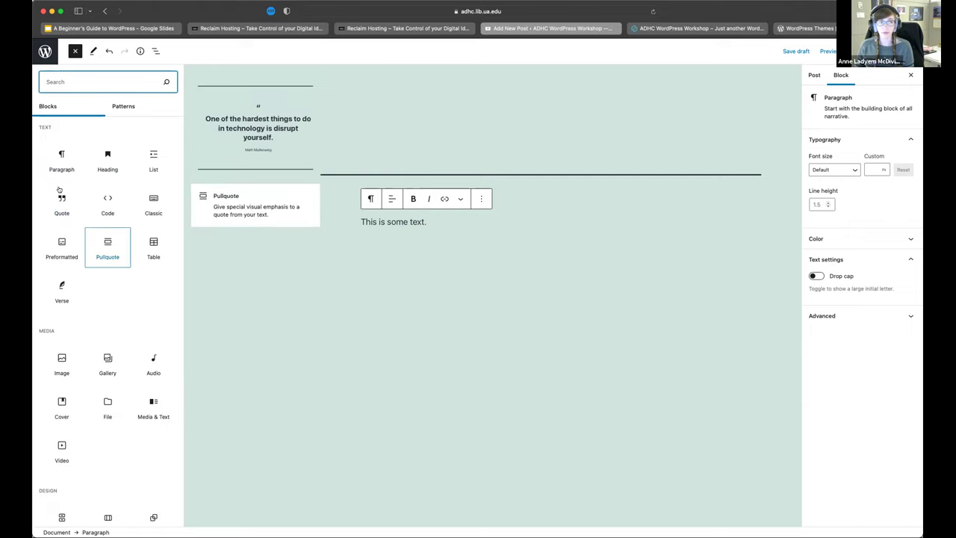
{"action": "mouse_move", "coordinate": [107, 239]}
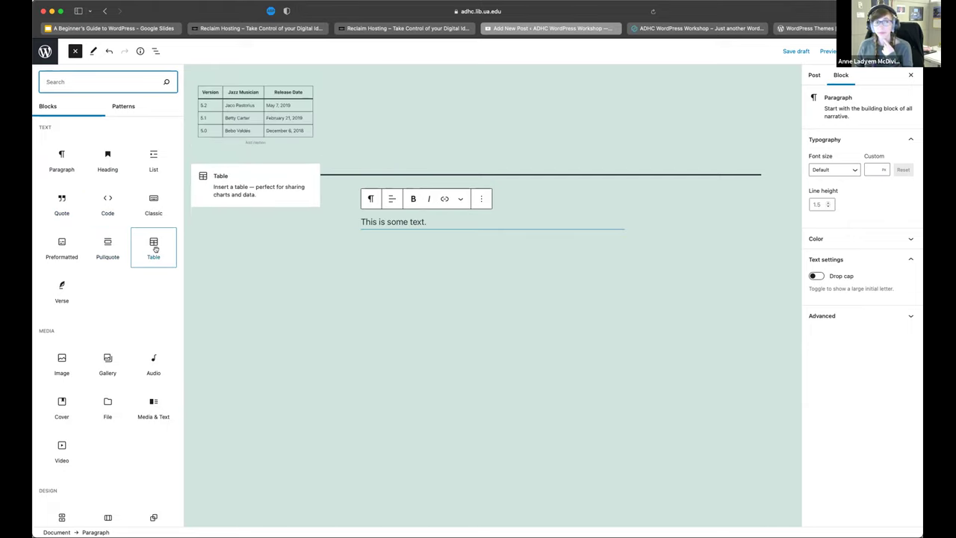
{"action": "mouse_move", "coordinate": [106, 362]}
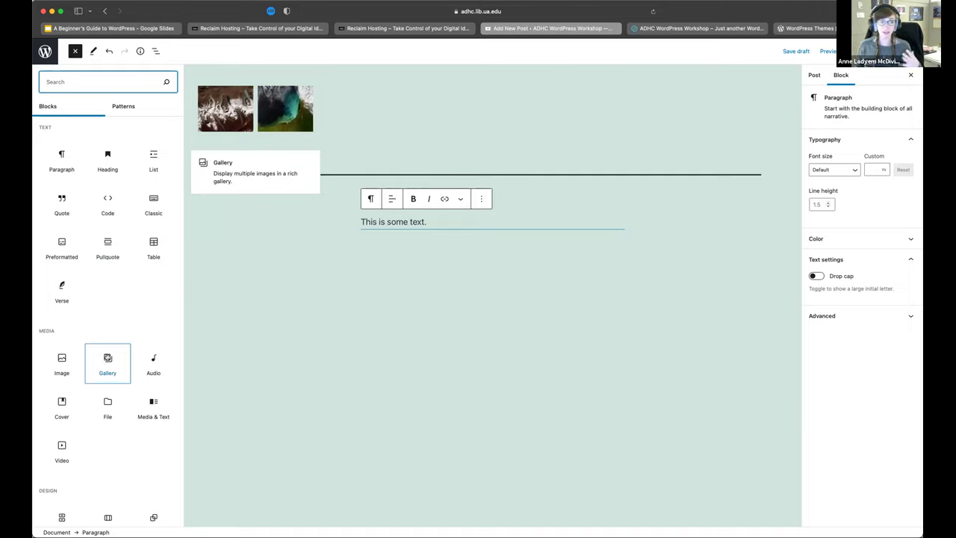
{"action": "scroll", "coordinate": [108, 309], "scroll_direction": "down", "scroll_amount": 3}
{"action": "mouse_move", "coordinate": [150, 310]}
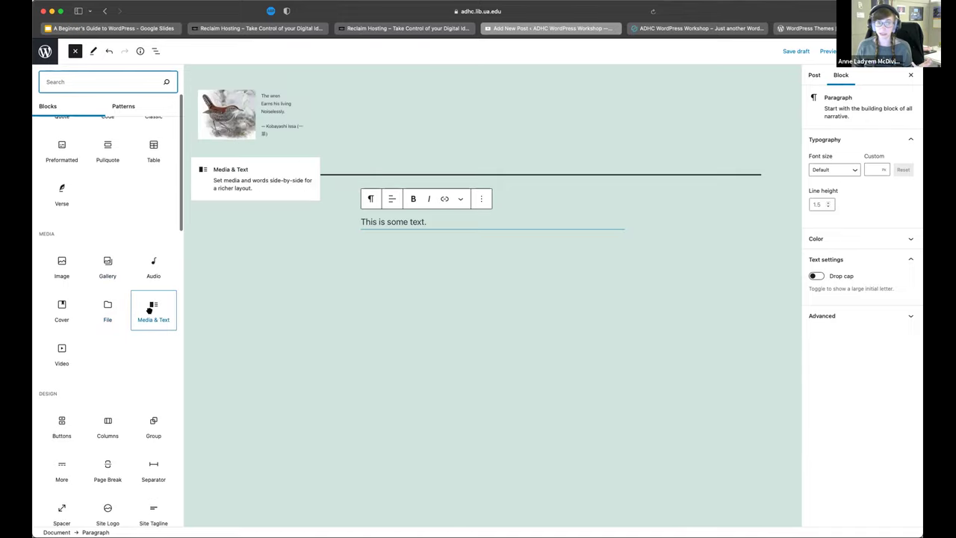
{"action": "scroll", "coordinate": [108, 347], "scroll_direction": "down", "scroll_amount": 2}
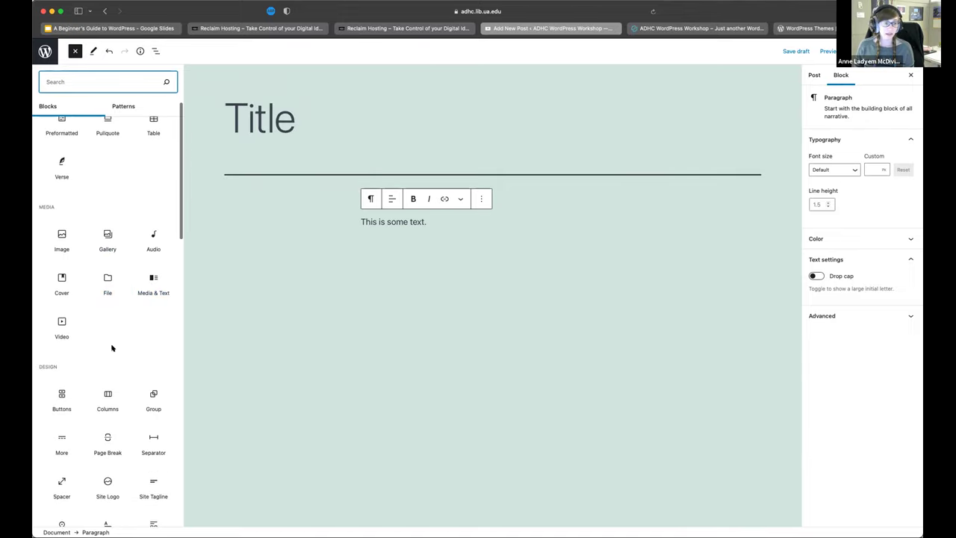
{"action": "scroll", "coordinate": [105, 391], "scroll_direction": "down", "scroll_amount": 1}
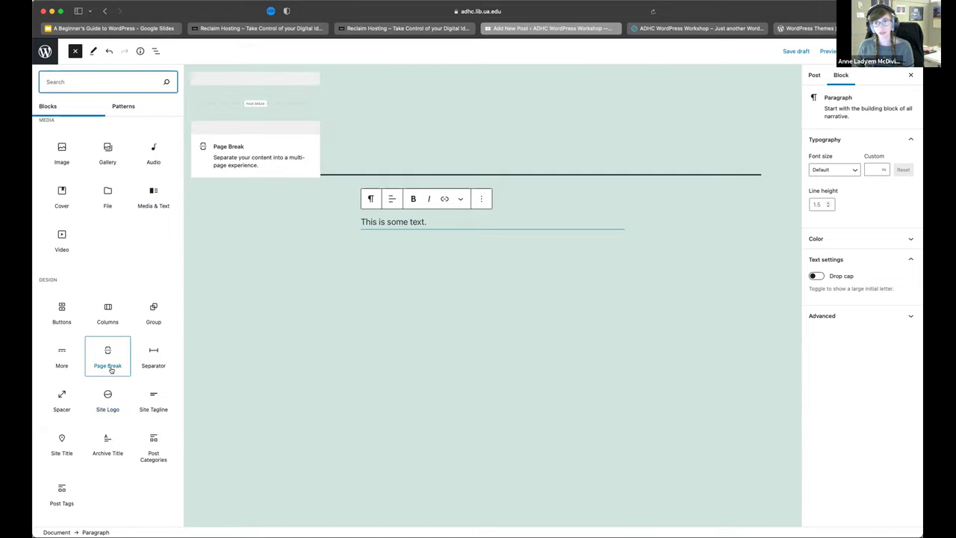
{"action": "scroll", "coordinate": [110, 369], "scroll_direction": "up", "scroll_amount": 5}
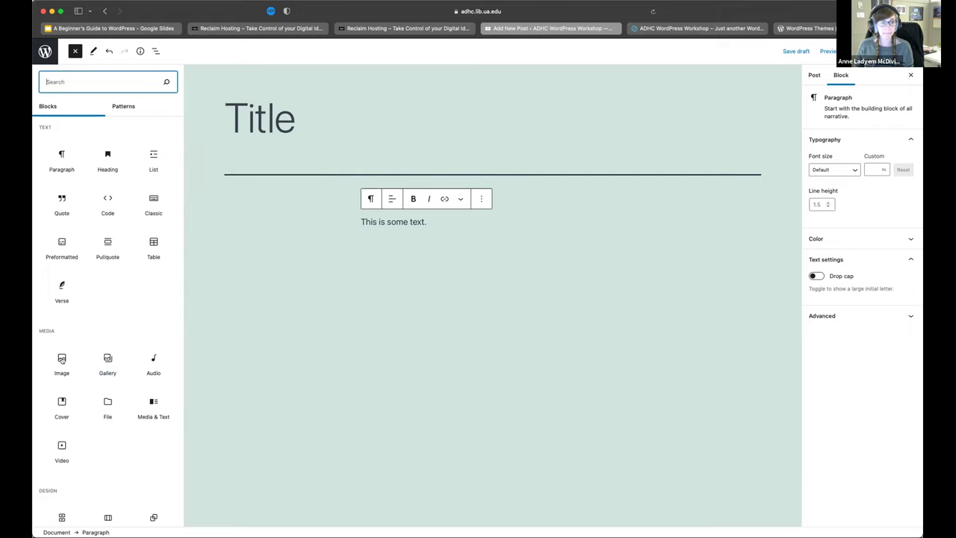
Insert an image block below the paragraph and upload the cat photo into it
{"action": "mouse_move", "coordinate": [60, 360]}
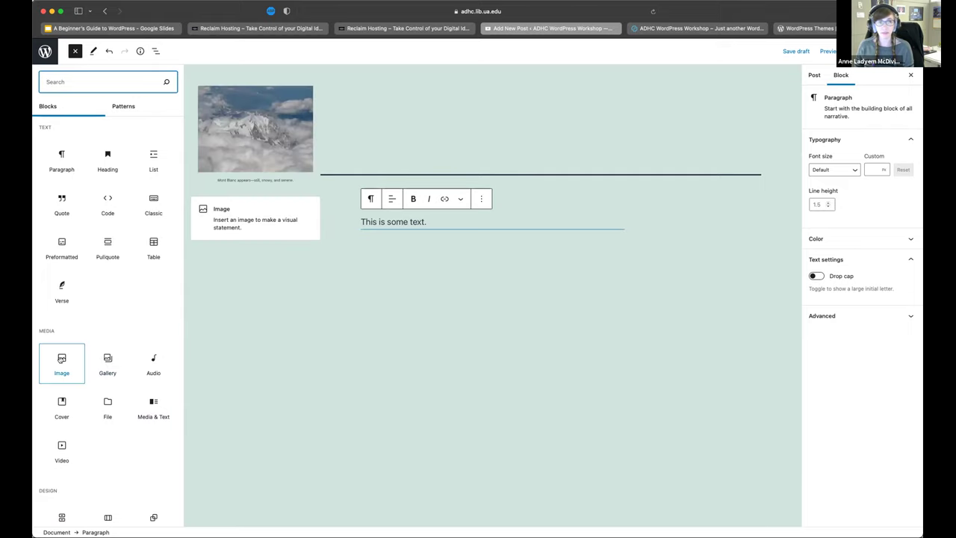
{"action": "left_click", "coordinate": [61, 360]}
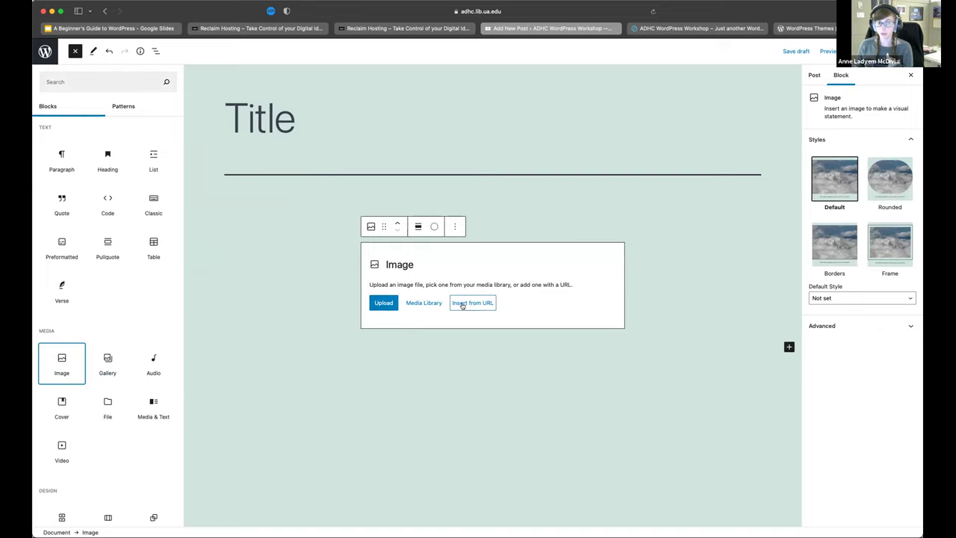
{"action": "left_click", "coordinate": [383, 304]}
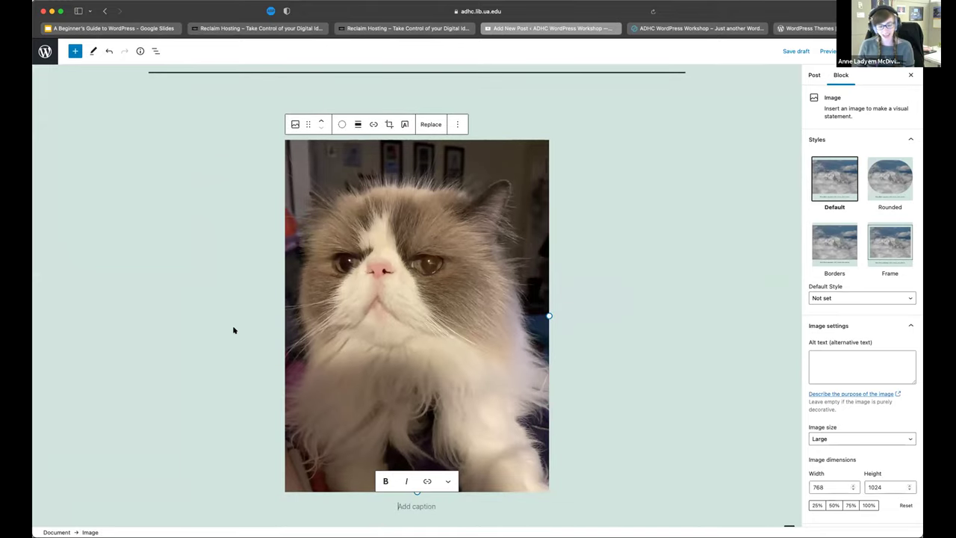
Caption the cat photo "Maxwell" and set its alt text to "Maxwell facing forward"
{"action": "type", "text": "Maxwell"}
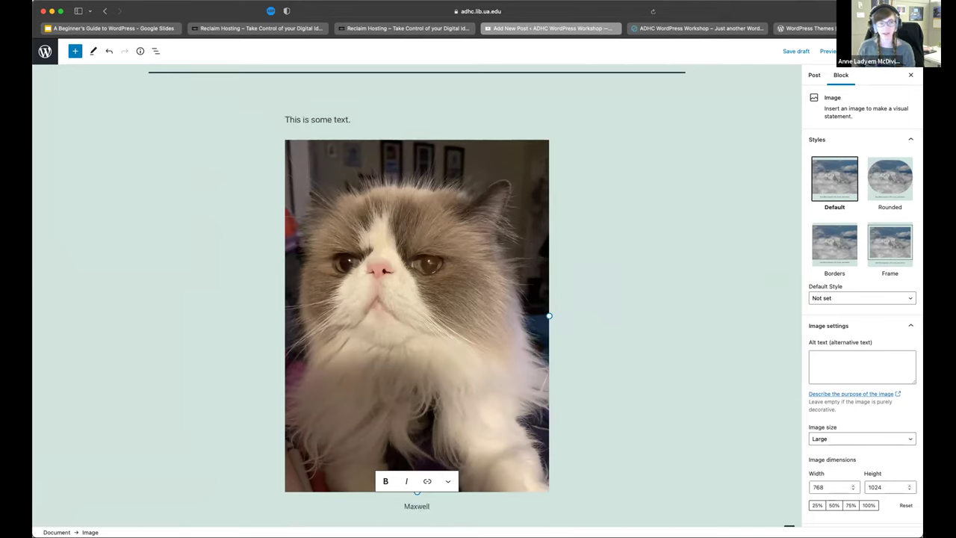
{"action": "left_click", "coordinate": [830, 356]}
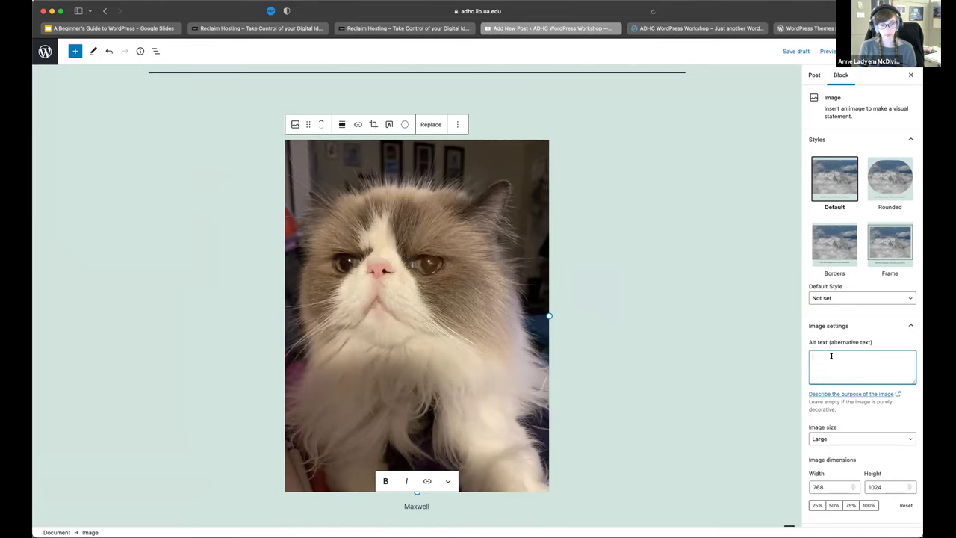
{"action": "type", "text": "Max"}
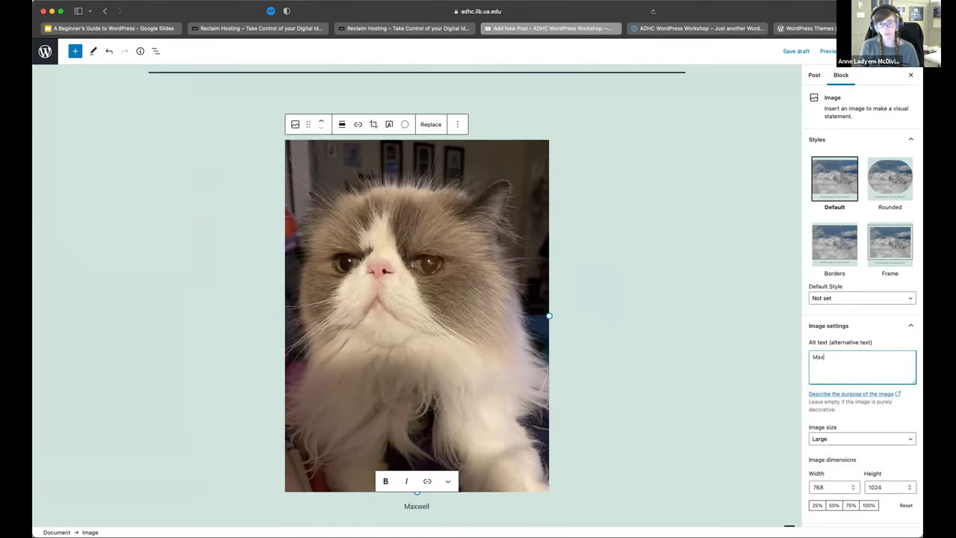
{"action": "type", "text": "well facing forward"}
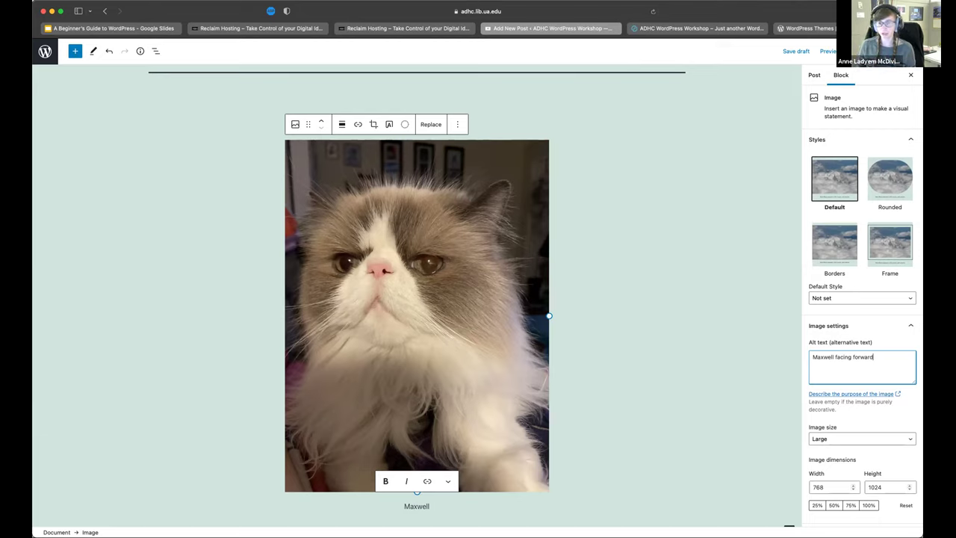
Try the Medium, Thumbnail, Full Size and Large image sizes on the cat photo
{"action": "left_click", "coordinate": [862, 438]}
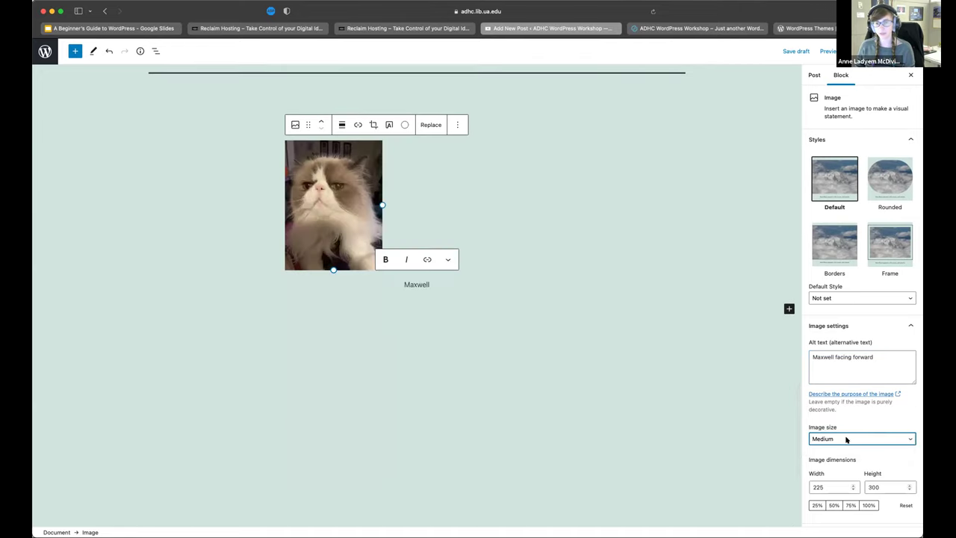
{"action": "left_click", "coordinate": [844, 438]}
{"action": "left_click", "coordinate": [859, 427]}
{"action": "left_click", "coordinate": [854, 441]}
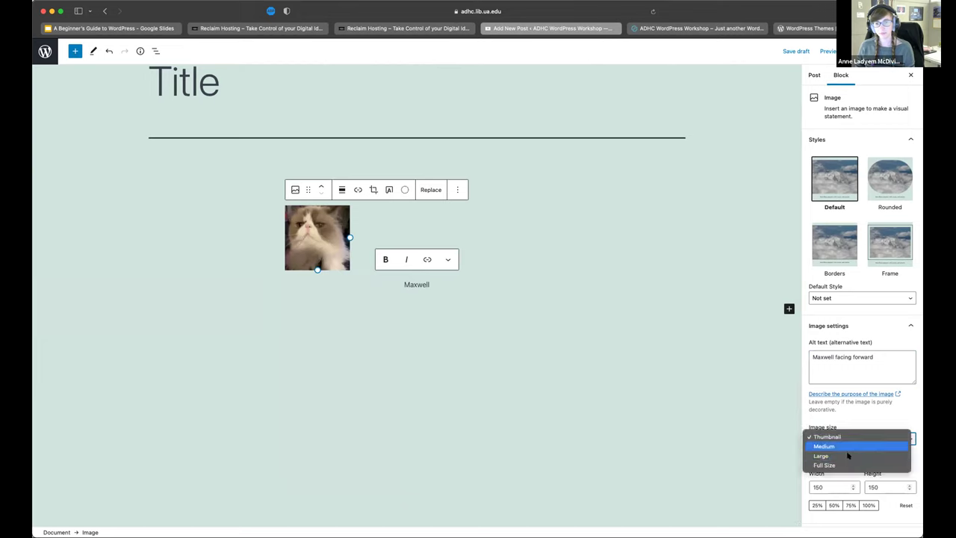
{"action": "left_click", "coordinate": [829, 464]}
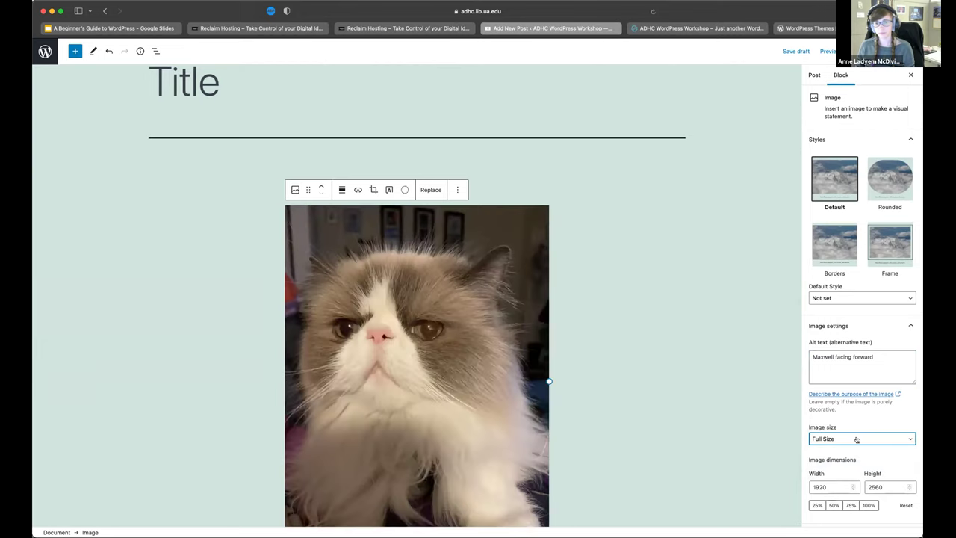
{"action": "left_click", "coordinate": [856, 439]}
{"action": "left_click", "coordinate": [838, 429]}
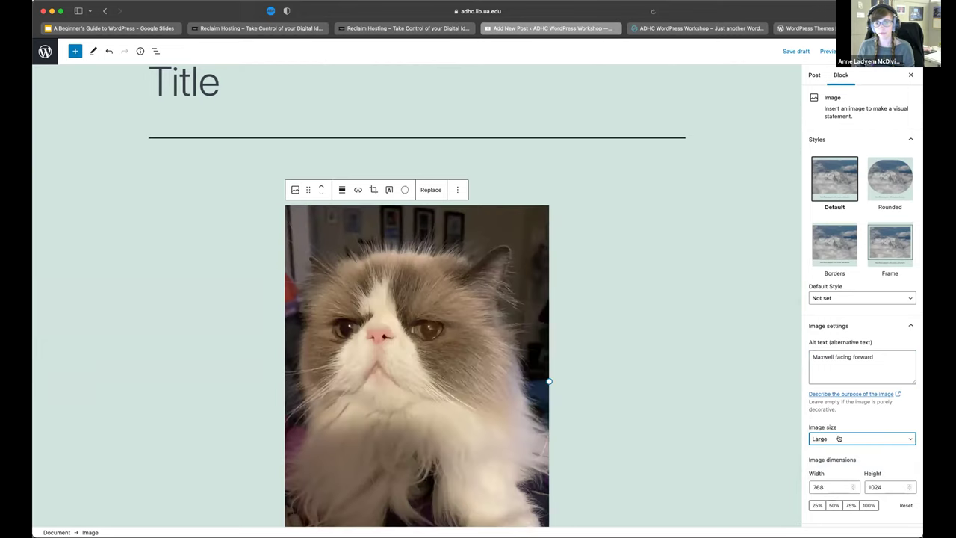
Set the cat photo's image size to Medium
{"action": "left_click", "coordinate": [842, 439]}
{"action": "left_click", "coordinate": [834, 427]}
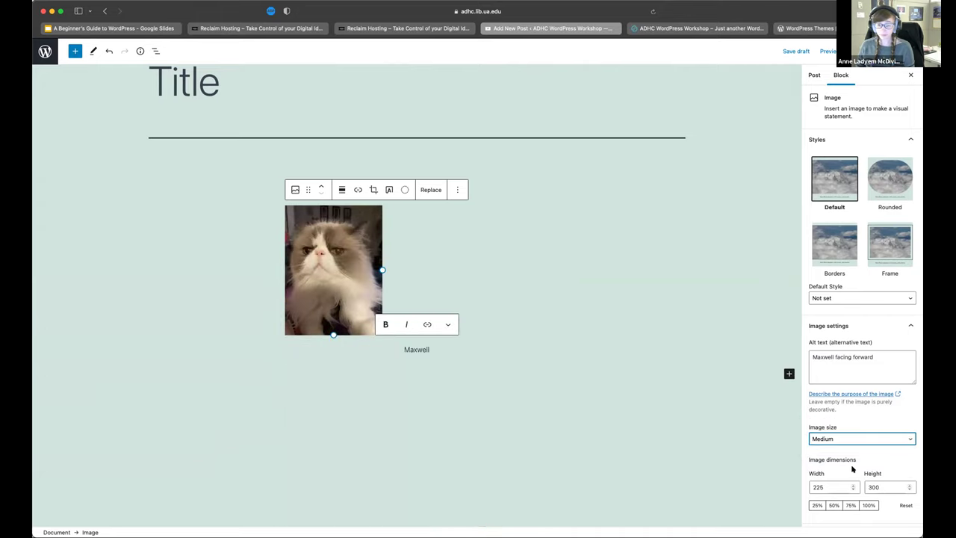
{"action": "scroll", "coordinate": [868, 485], "scroll_direction": "down", "scroll_amount": 1}
{"action": "scroll", "coordinate": [858, 472], "scroll_direction": "up", "scroll_amount": 1}
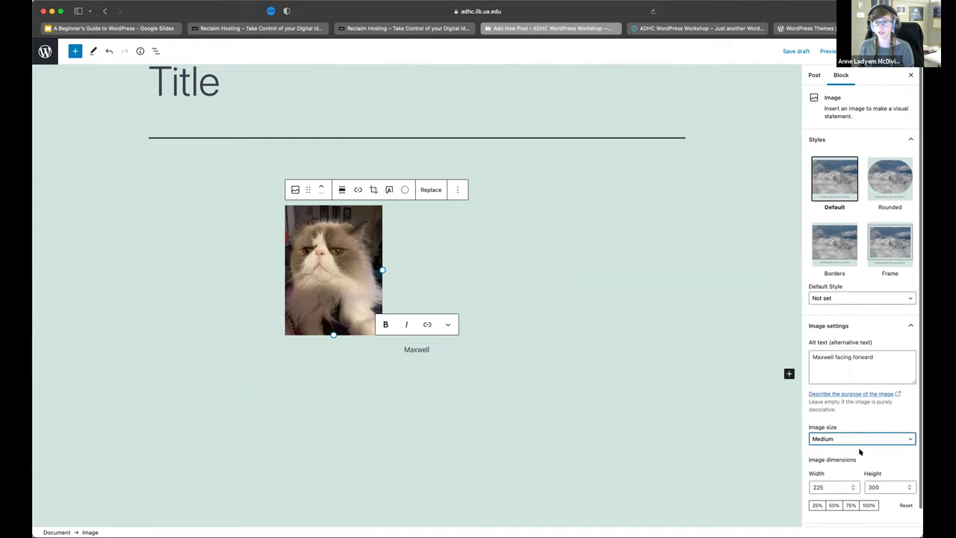
Try the Rounded, Borders and Frame styles on the cat photo and return it to the Default style
{"action": "left_click", "coordinate": [883, 187]}
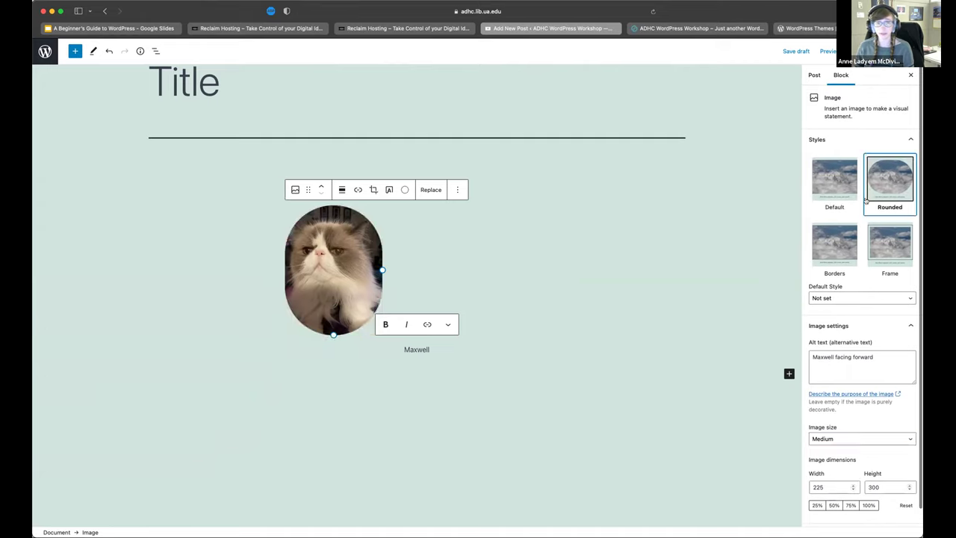
{"action": "left_click", "coordinate": [851, 241]}
{"action": "left_click", "coordinate": [871, 244]}
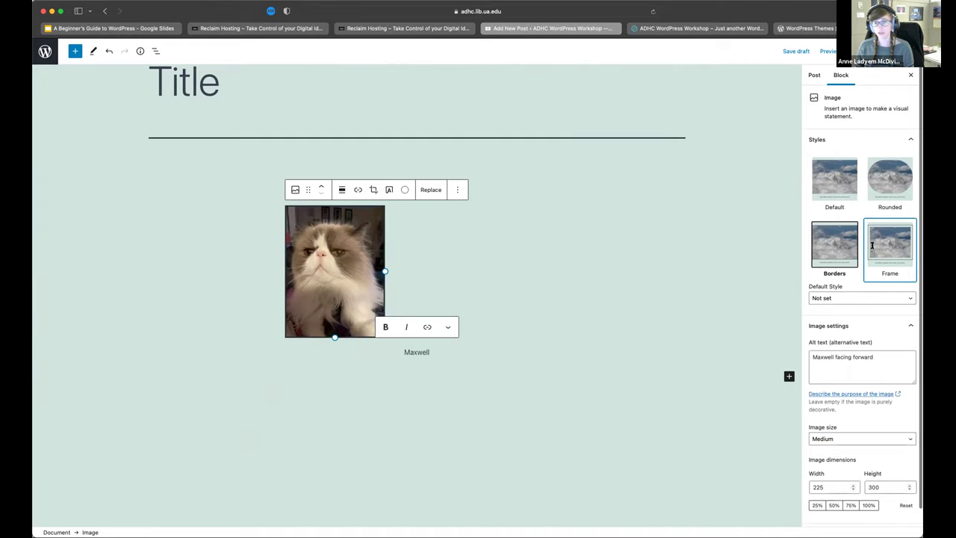
{"action": "left_click", "coordinate": [837, 196]}
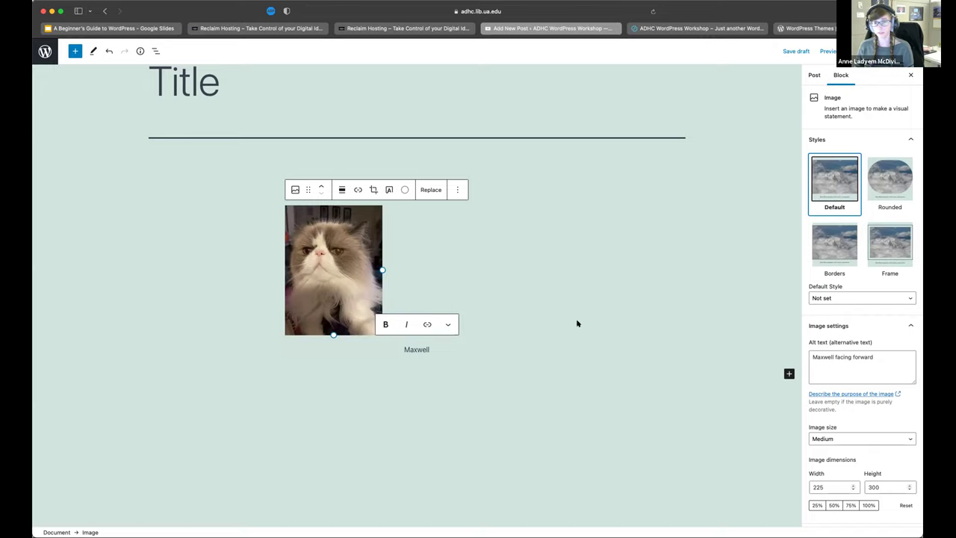
Add a paragraph below the captioned cat photo reading "Here is some more text."
{"action": "left_click", "coordinate": [513, 326]}
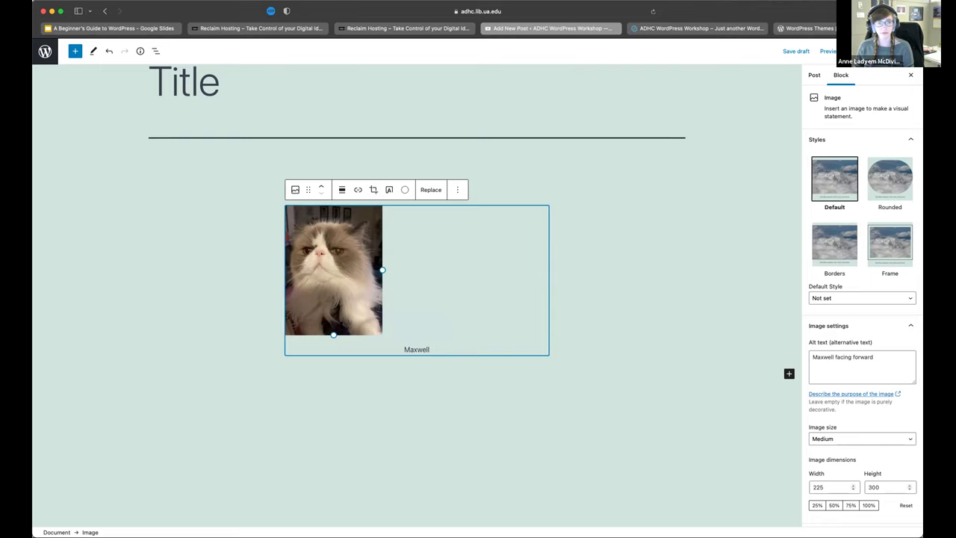
{"action": "left_click", "coordinate": [389, 399]}
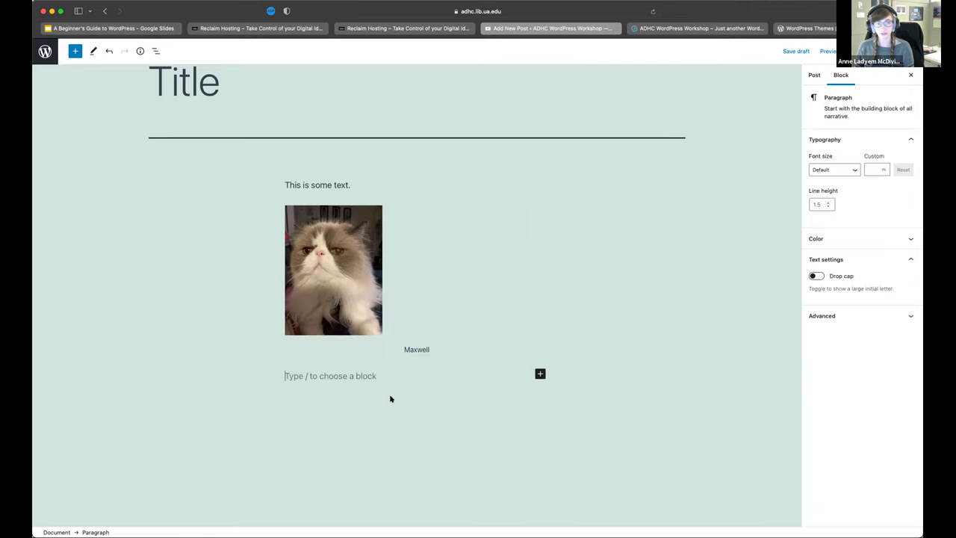
{"action": "left_click", "coordinate": [351, 292]}
{"action": "left_click", "coordinate": [332, 379]}
{"action": "left_click", "coordinate": [75, 52]}
{"action": "mouse_move", "coordinate": [74, 158]}
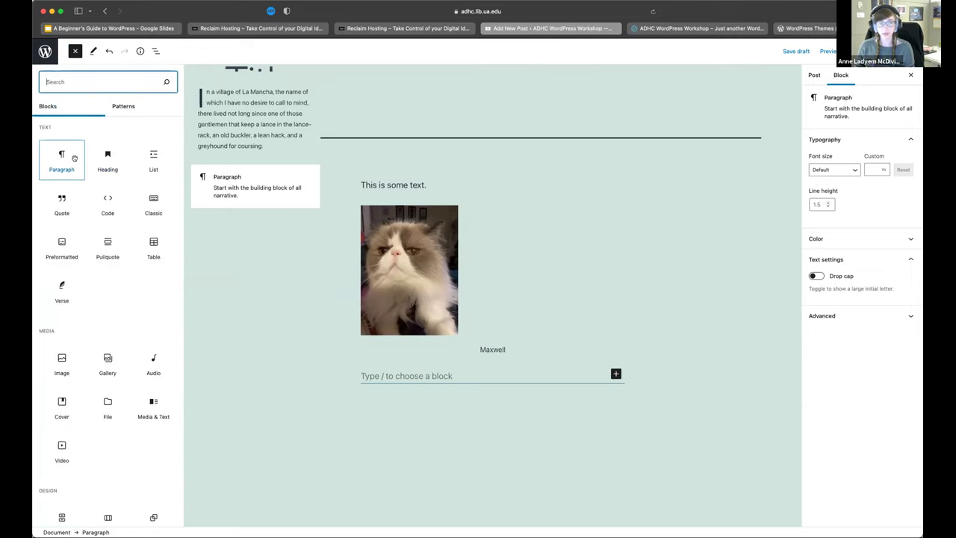
{"action": "left_click", "coordinate": [397, 376]}
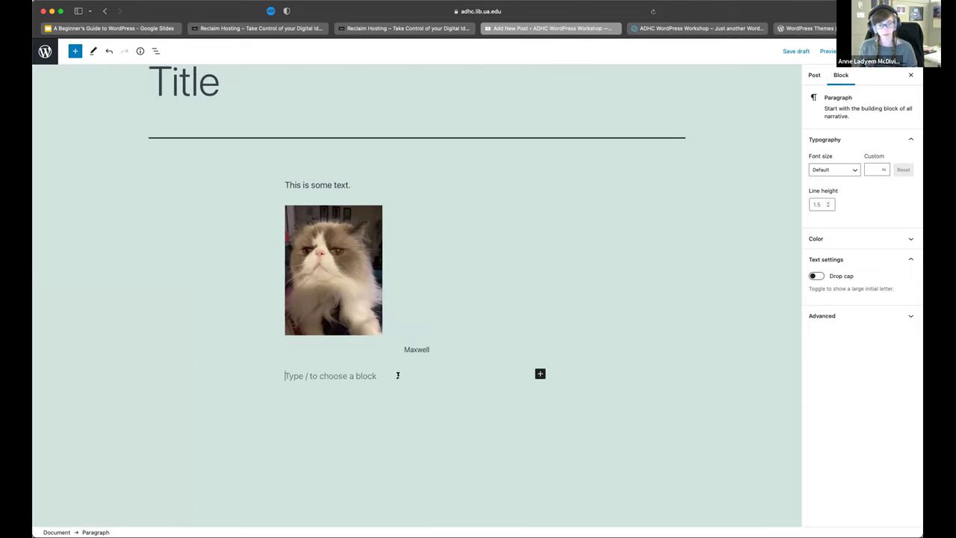
{"action": "type", "text": "Here is s"}
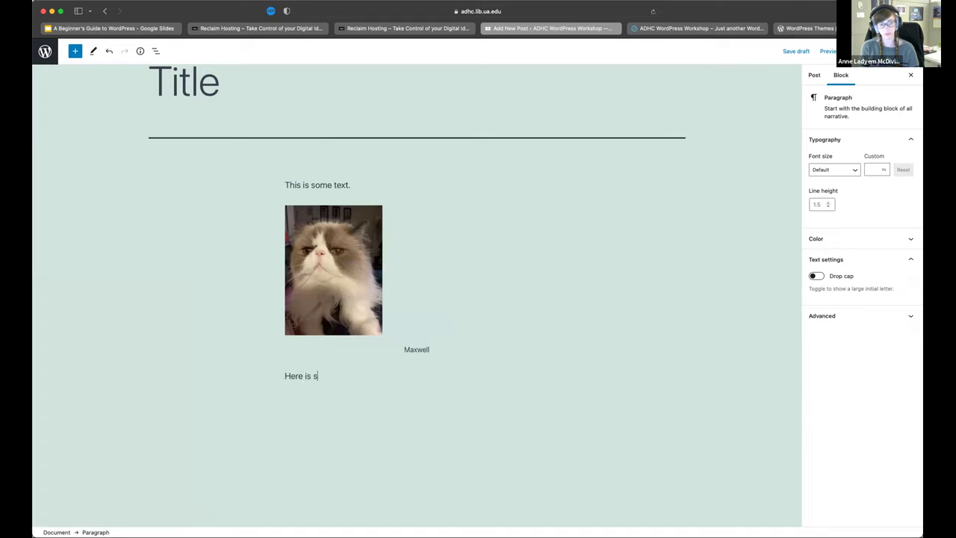
{"action": "type", "text": "ome more text."}
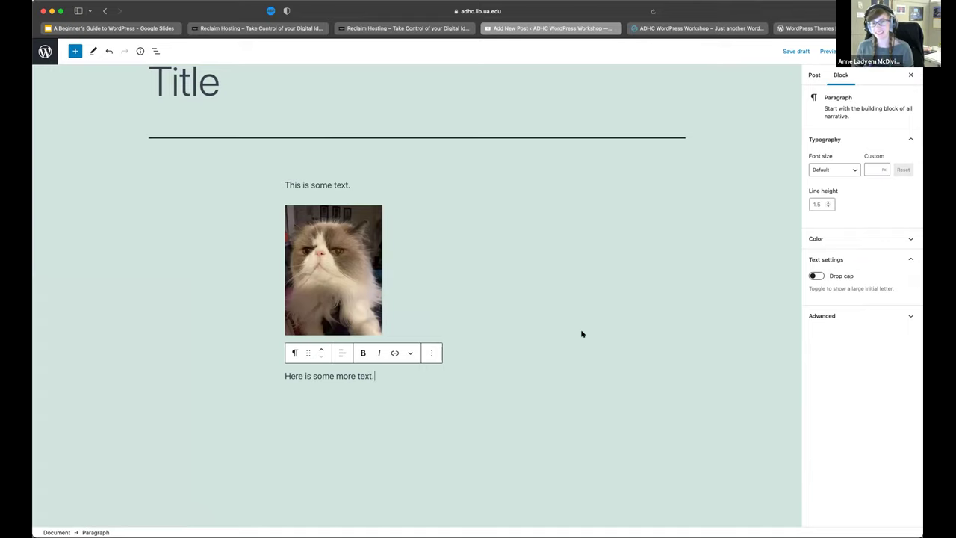
Expand the category and tag options in the post settings, and publish the post
{"action": "left_click", "coordinate": [815, 76]}
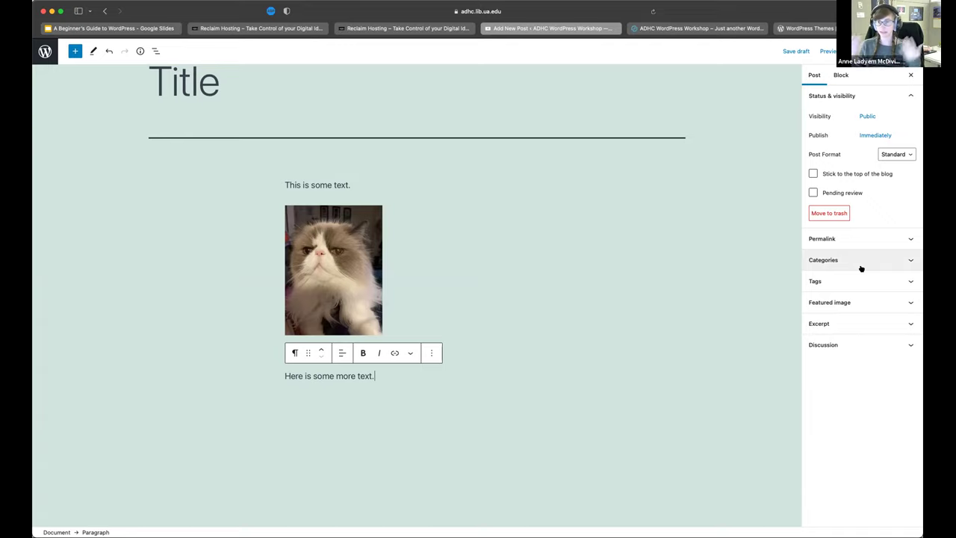
{"action": "left_click", "coordinate": [899, 263]}
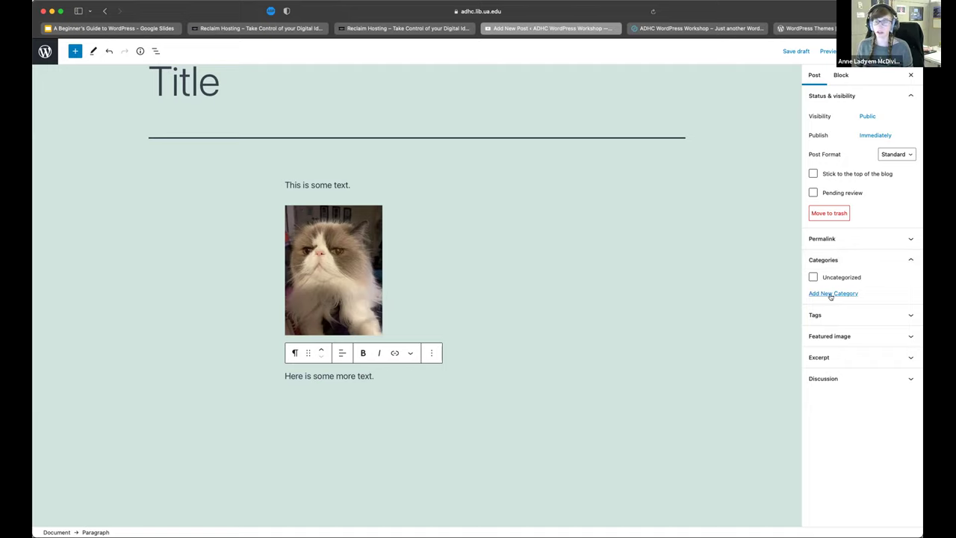
{"action": "left_click", "coordinate": [904, 315]}
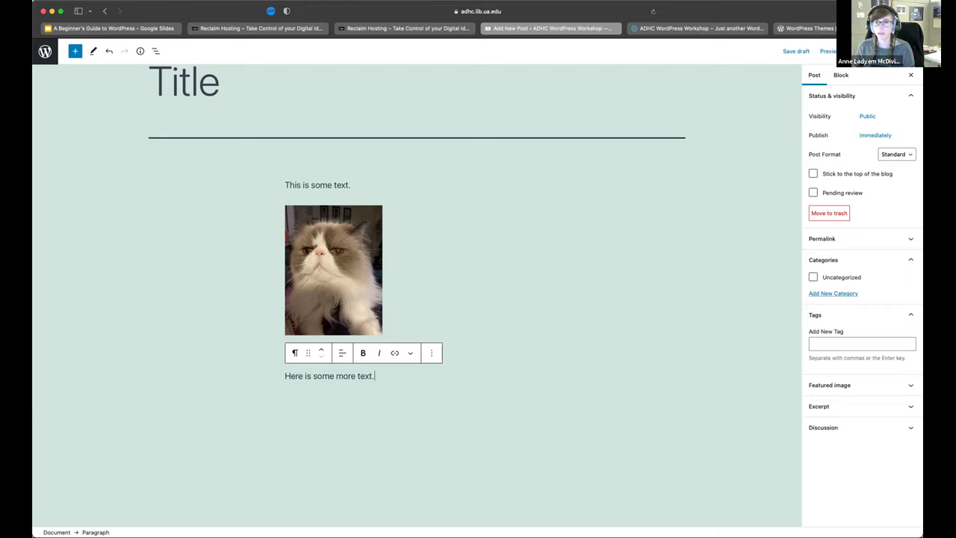
{"action": "left_click", "coordinate": [825, 52]}
{"action": "left_click", "coordinate": [825, 54]}
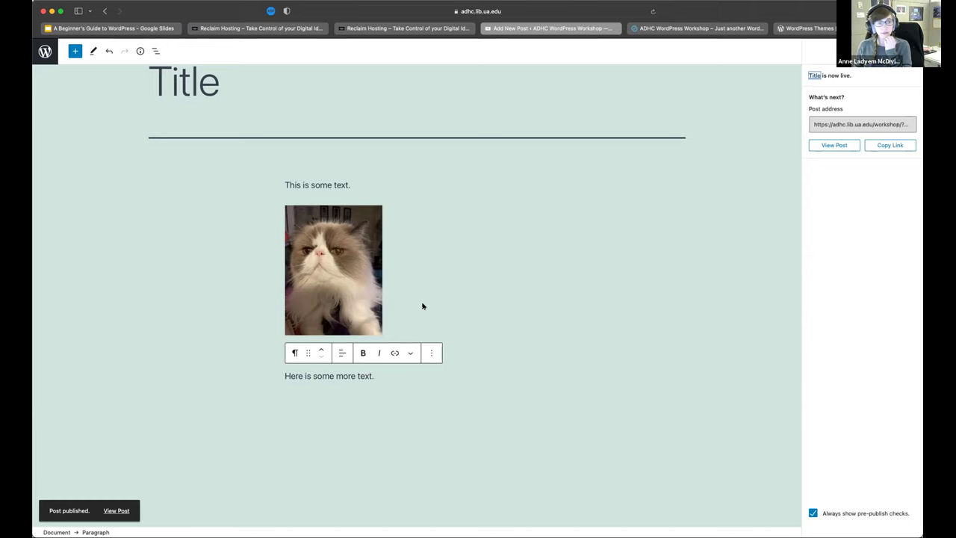
View the published post on the live site, look through its content, and return to the posts list
{"action": "left_click", "coordinate": [116, 509]}
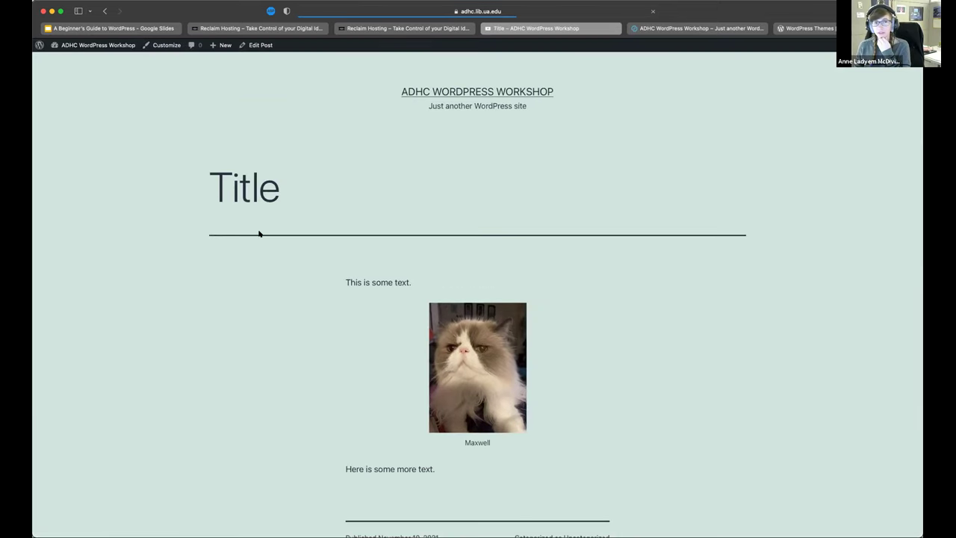
{"action": "scroll", "coordinate": [369, 348], "scroll_direction": "down", "scroll_amount": 2}
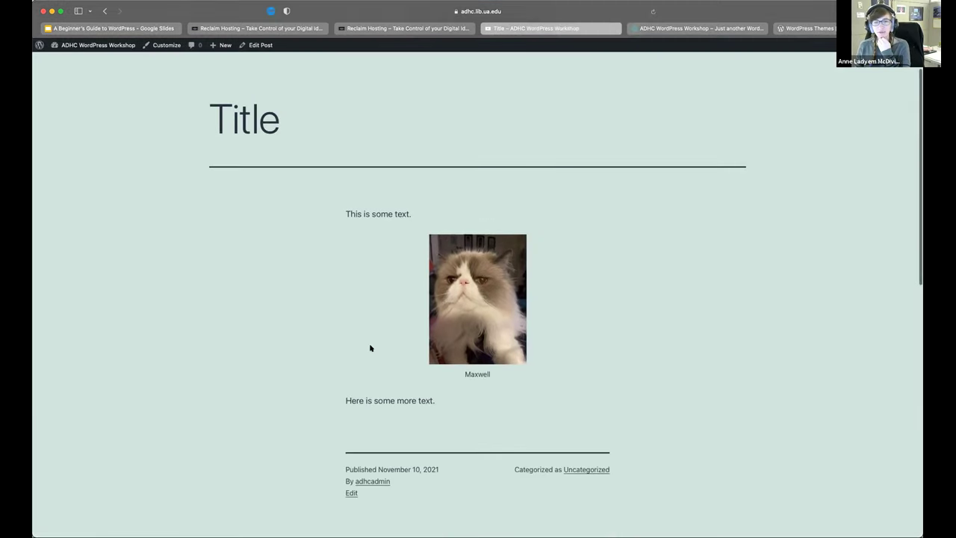
{"action": "scroll", "coordinate": [370, 348], "scroll_direction": "up", "scroll_amount": 2}
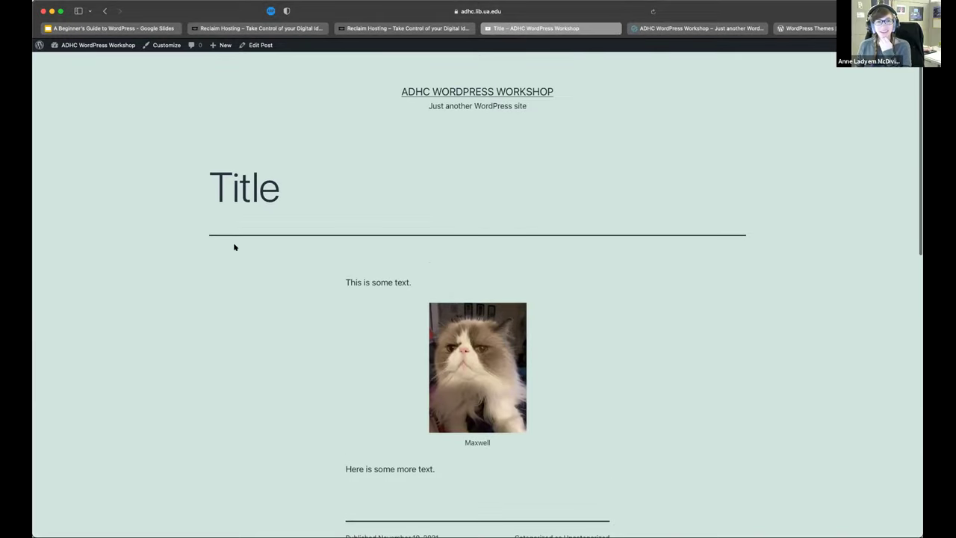
{"action": "left_click", "coordinate": [105, 10]}
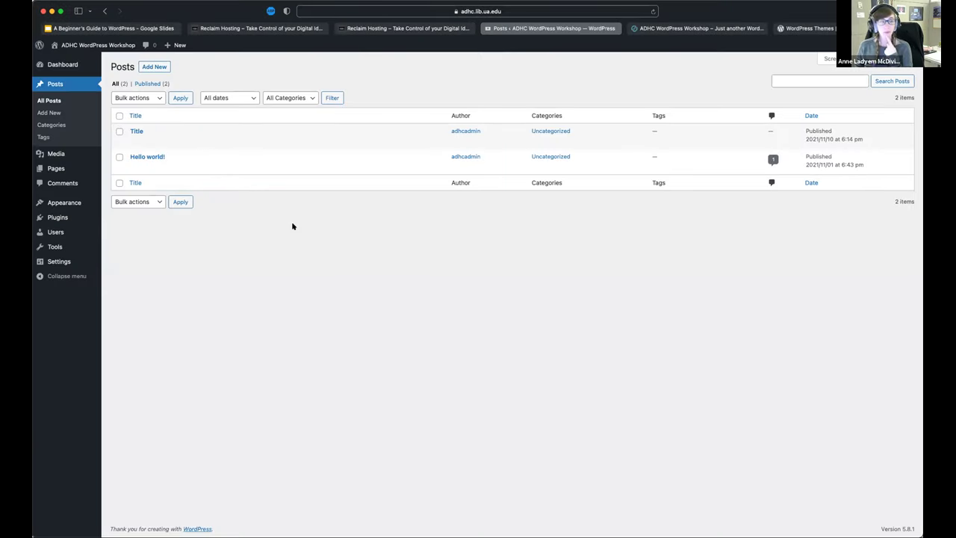
Review the management pages for post categories and tags, and go back to the posts list
{"action": "left_click", "coordinate": [51, 125]}
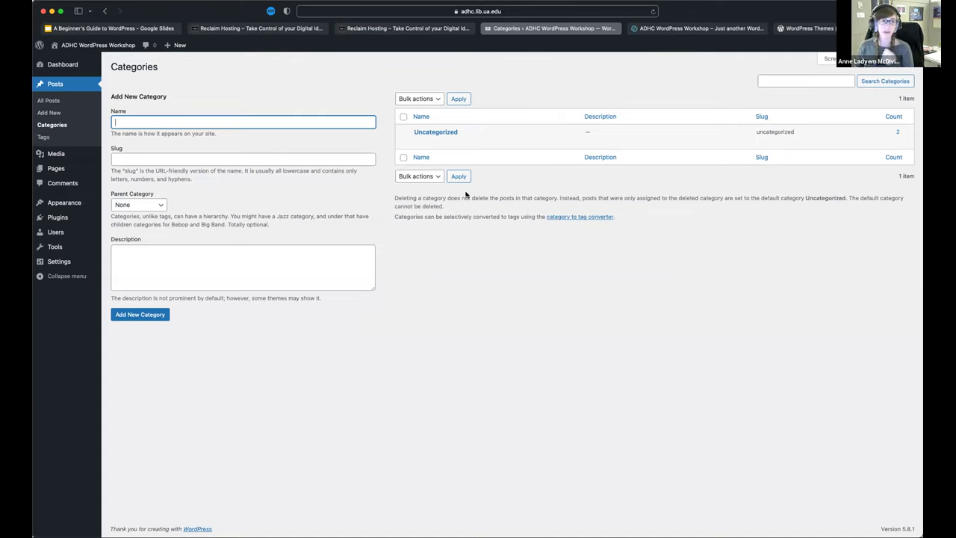
{"action": "left_click", "coordinate": [47, 137]}
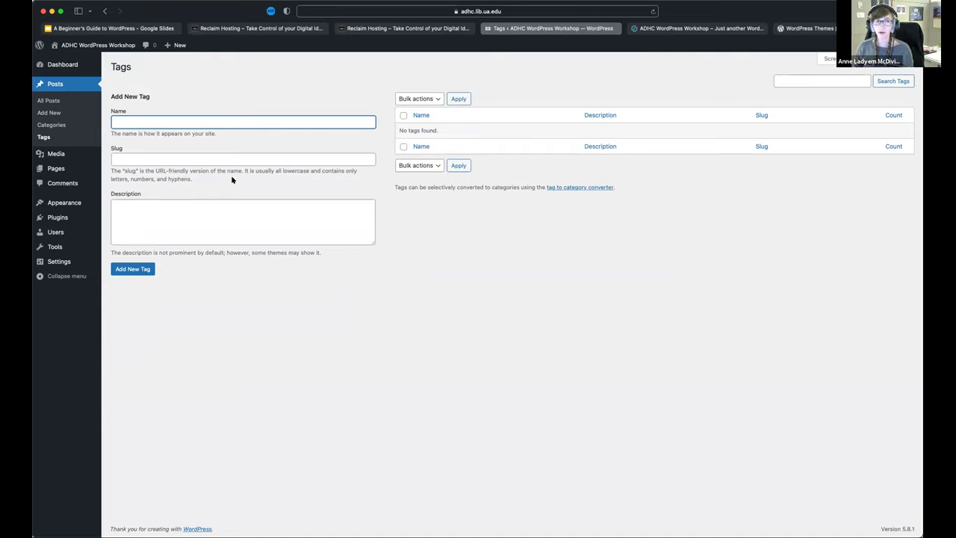
{"action": "left_click", "coordinate": [59, 86]}
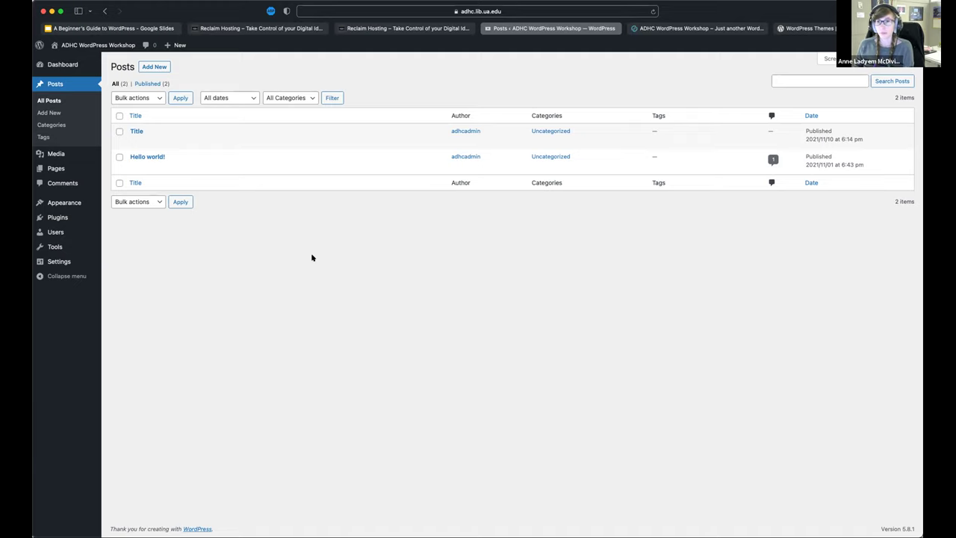
Upload the photo IMG_6889.jpg of the cat in the cardboard house to the Media Library
{"action": "mouse_move", "coordinate": [57, 154]}
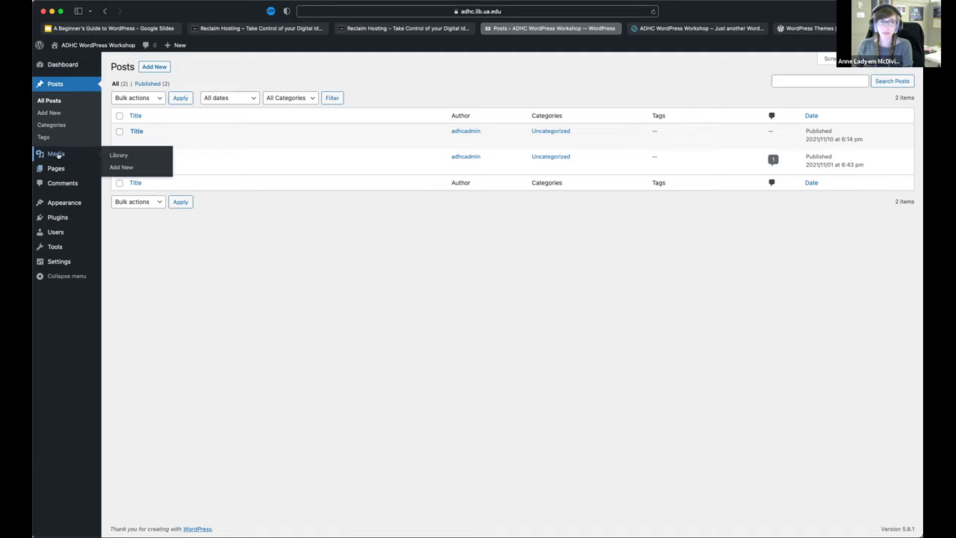
{"action": "left_click", "coordinate": [56, 154]}
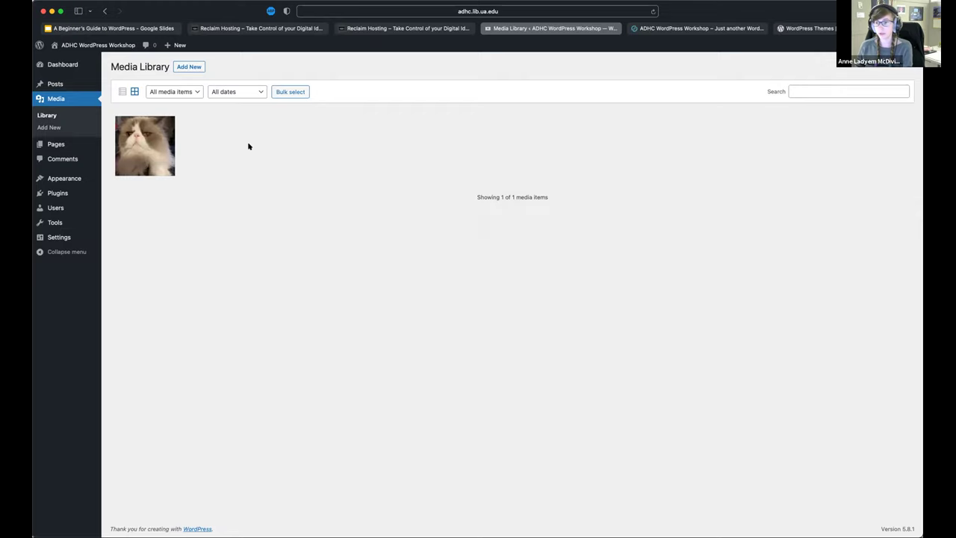
{"action": "left_click", "coordinate": [191, 67]}
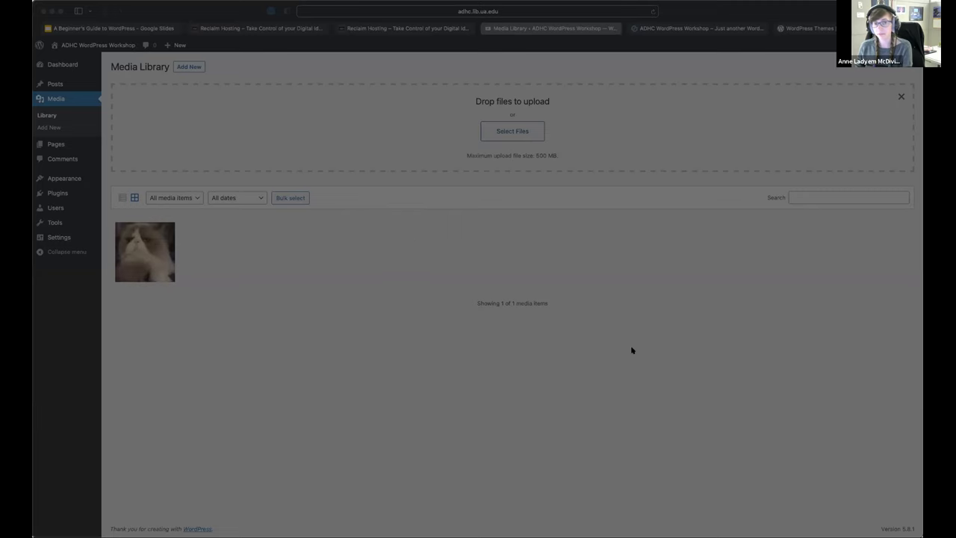
{"action": "key", "text": "Return"}
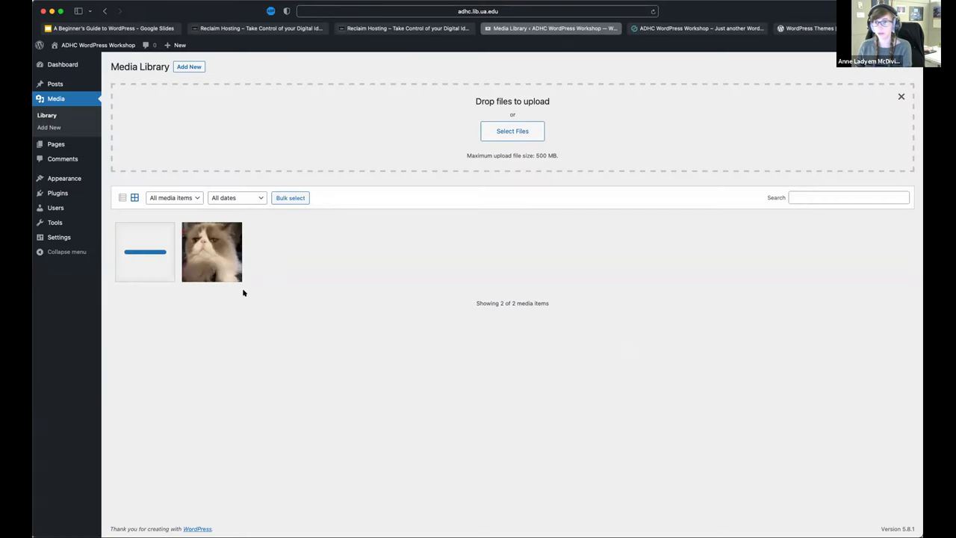
Give the uploaded IMG_6889 photo the alternative text "Maxwell in cardboard halloween house" and close its attachment details
{"action": "left_click", "coordinate": [158, 251]}
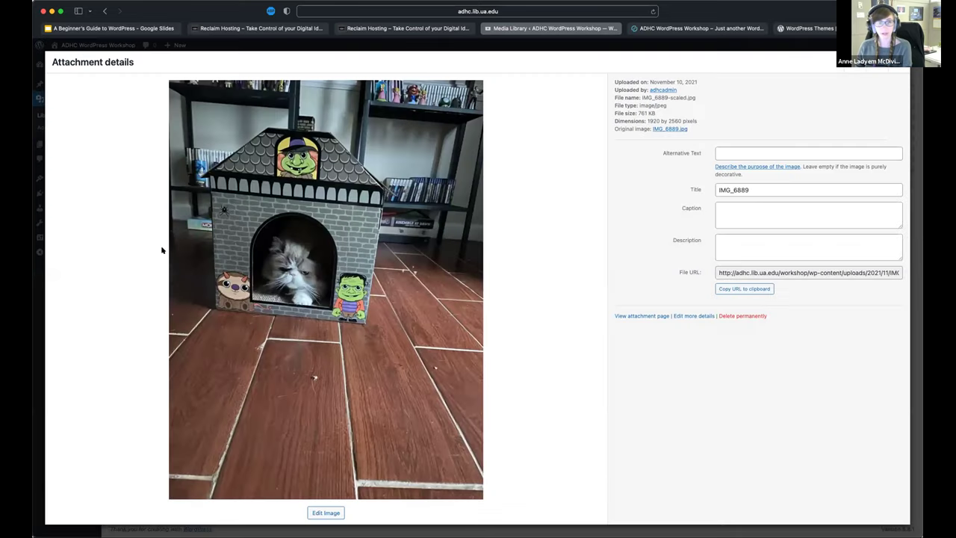
{"action": "left_click", "coordinate": [750, 153]}
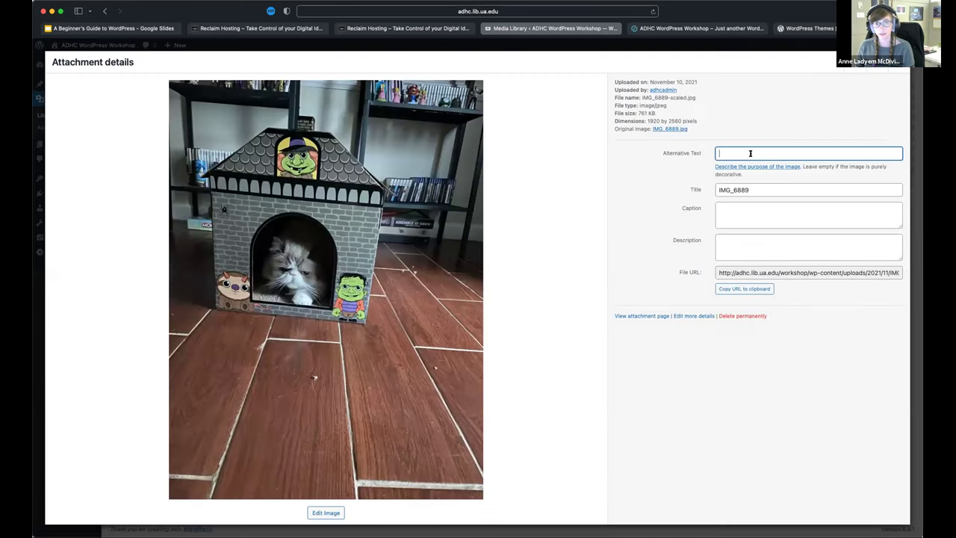
{"action": "type", "text": "Maxwell in"}
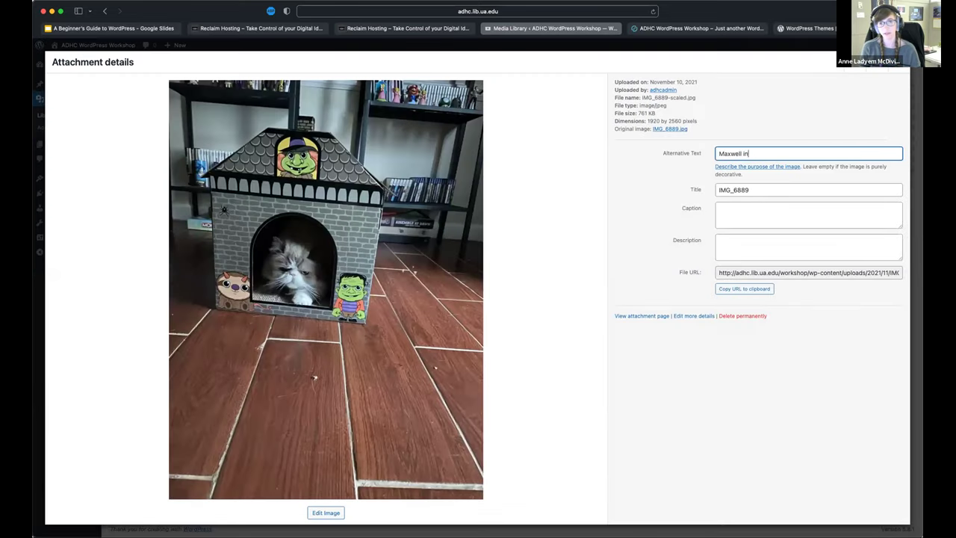
{"action": "type", "text": " cardboard hallowee"}
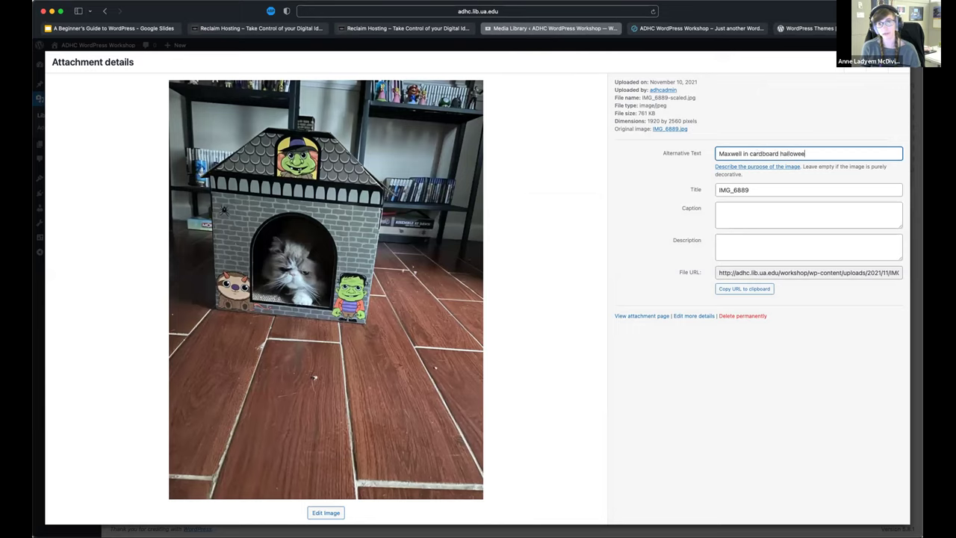
{"action": "type", "text": "n house"}
{"action": "left_click", "coordinate": [735, 220]}
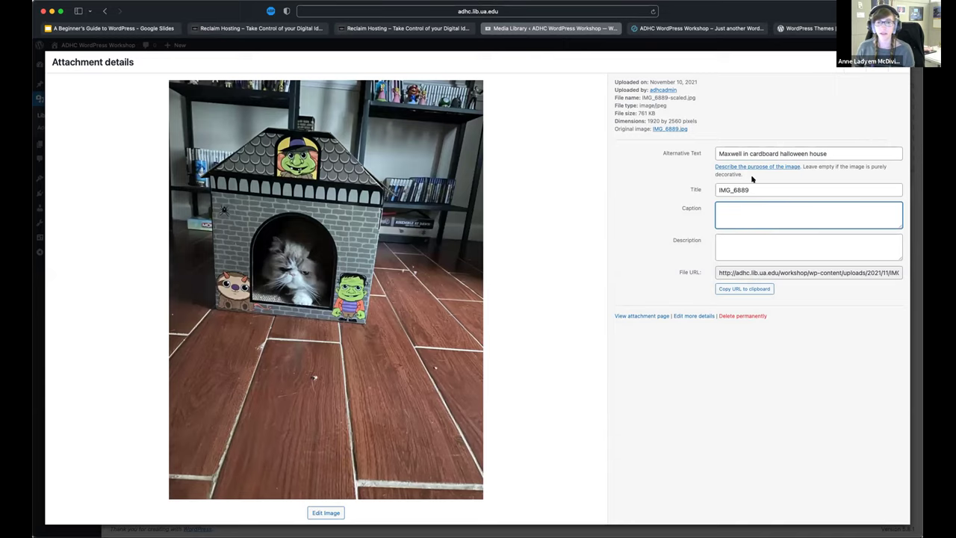
{"action": "left_click", "coordinate": [900, 68]}
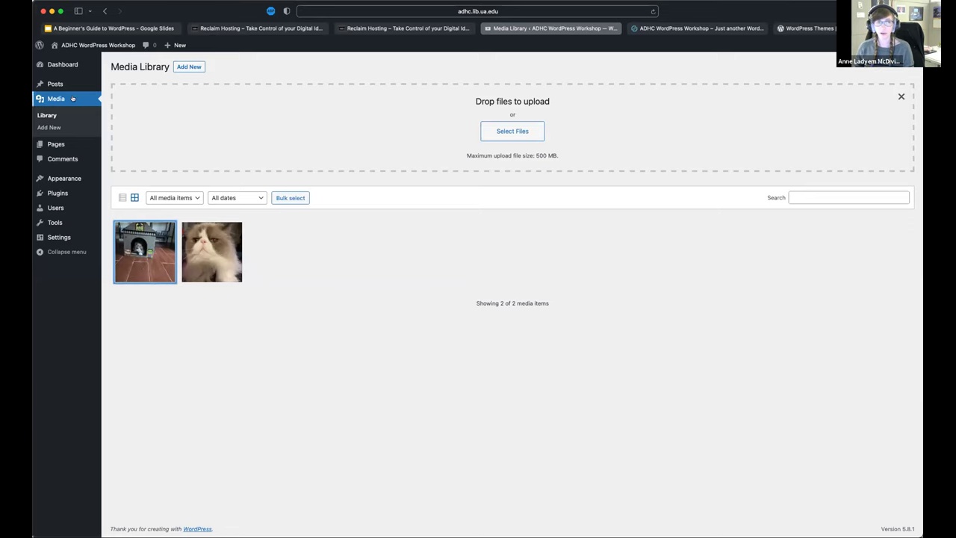
Open the post "Title" for editing and add an empty block below "Here is some more text."
{"action": "left_click", "coordinate": [57, 85]}
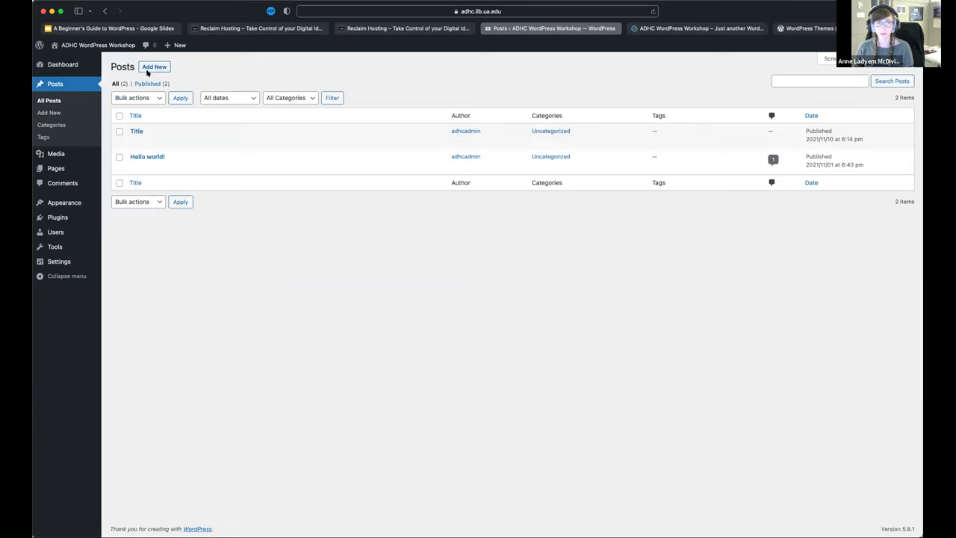
{"action": "left_click", "coordinate": [134, 142]}
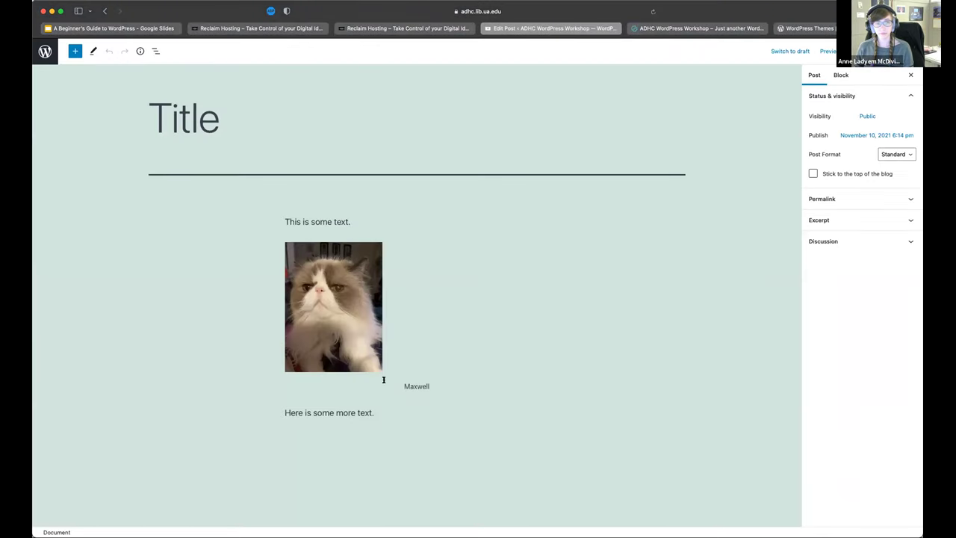
{"action": "left_click", "coordinate": [392, 416]}
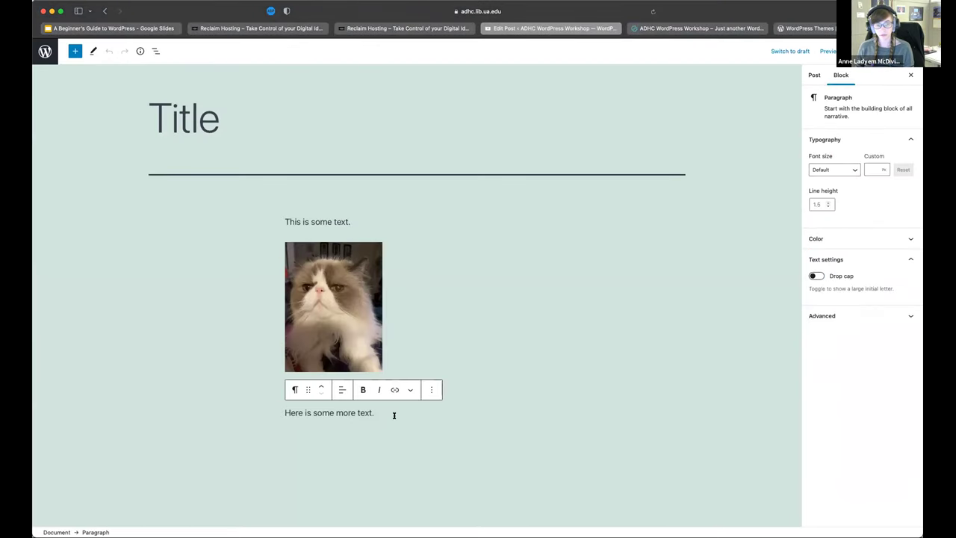
{"action": "key", "text": "Return"}
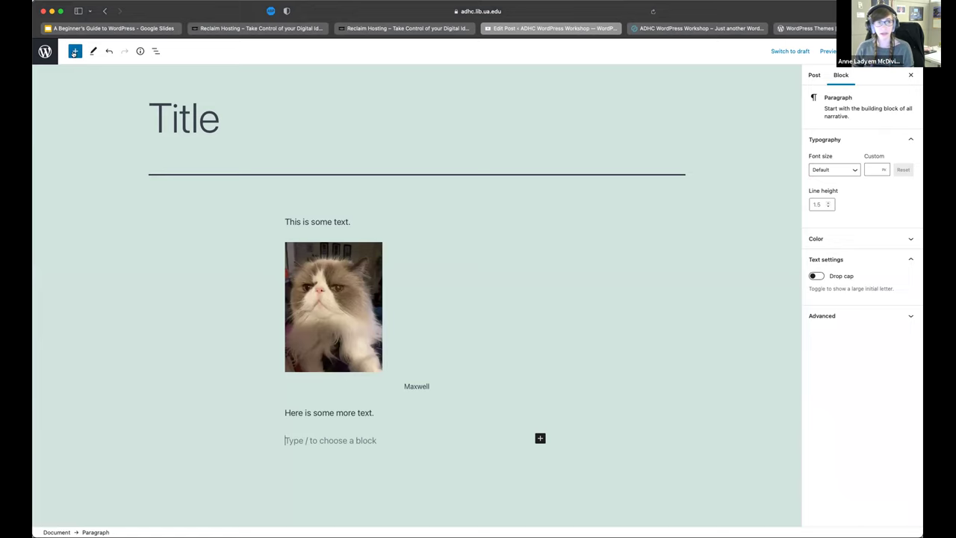
Insert an image block at the end of the post using the IMG_6889 photo from the Media Library
{"action": "left_click", "coordinate": [74, 51]}
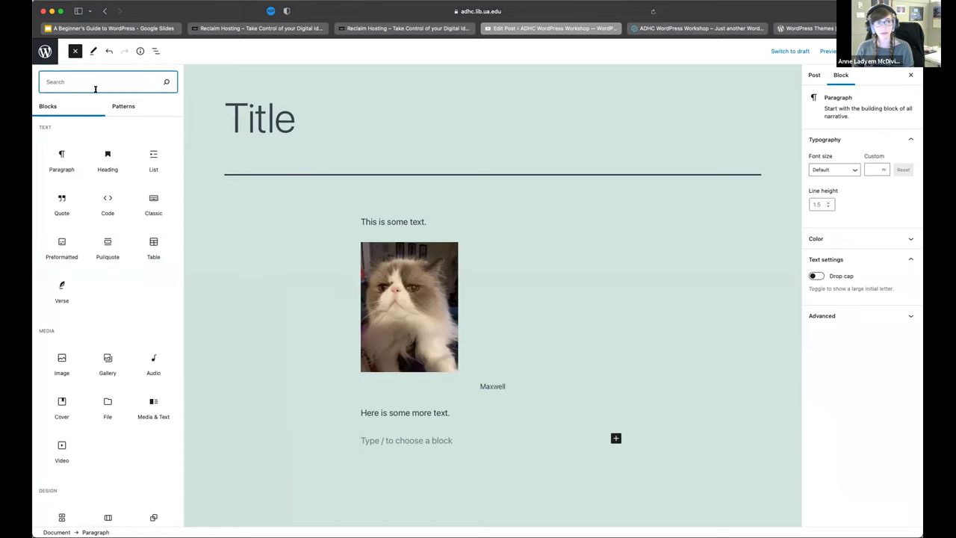
{"action": "left_click", "coordinate": [62, 363]}
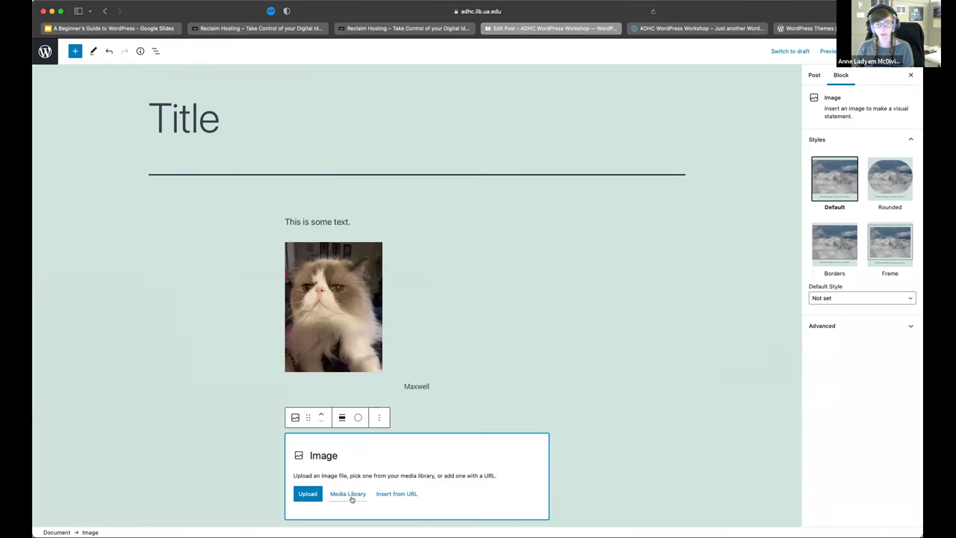
{"action": "left_click", "coordinate": [349, 495]}
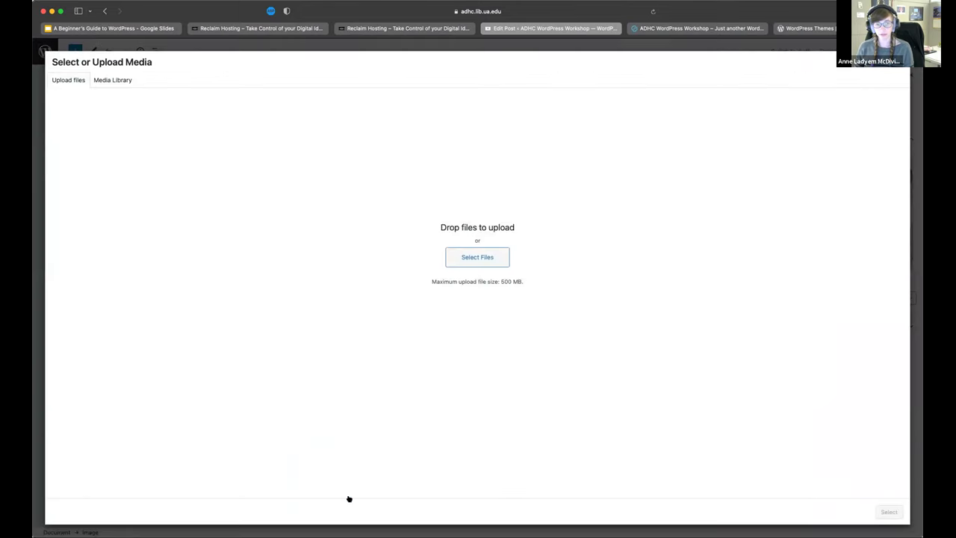
{"action": "left_click", "coordinate": [108, 80]}
{"action": "left_click", "coordinate": [81, 156]}
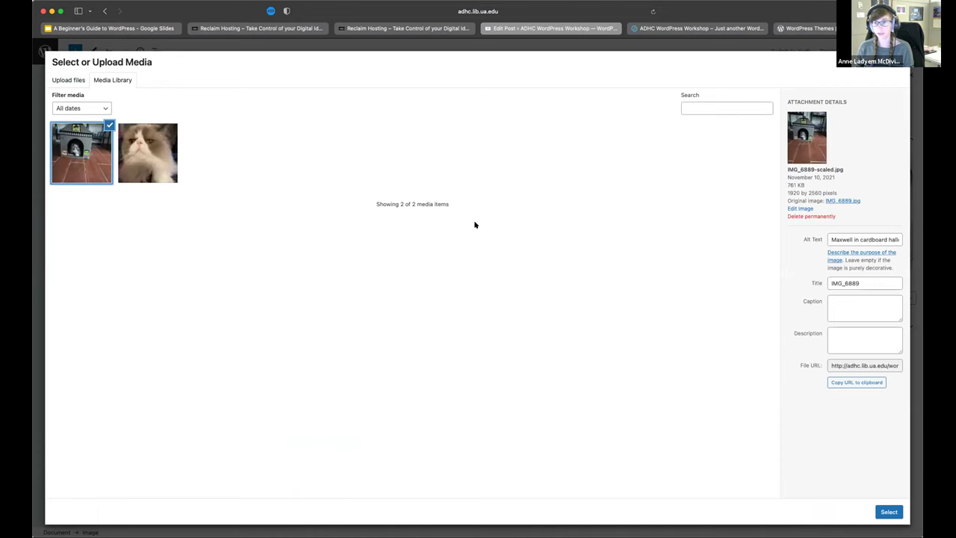
{"action": "left_click", "coordinate": [887, 512]}
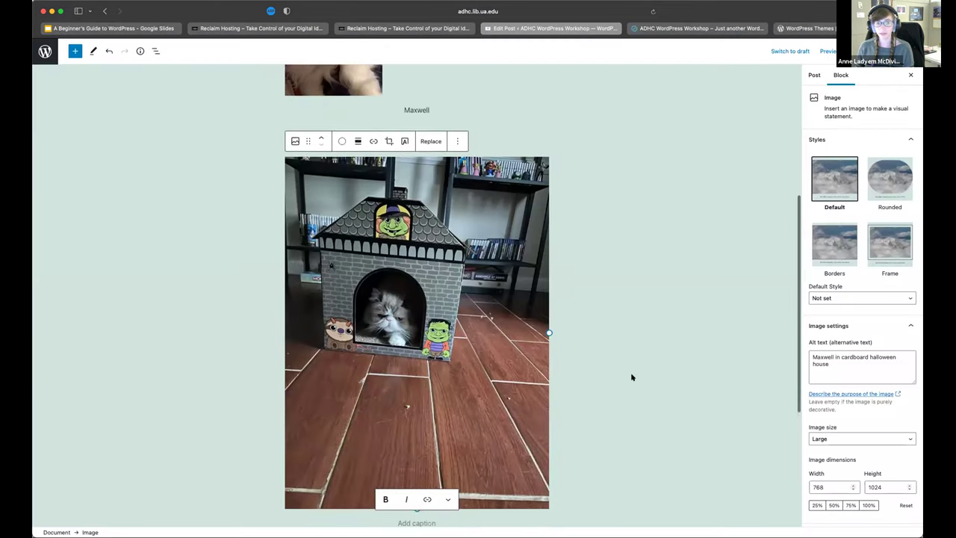
Save the update to the published post and return to the posts list
{"action": "key", "text": "super+s"}
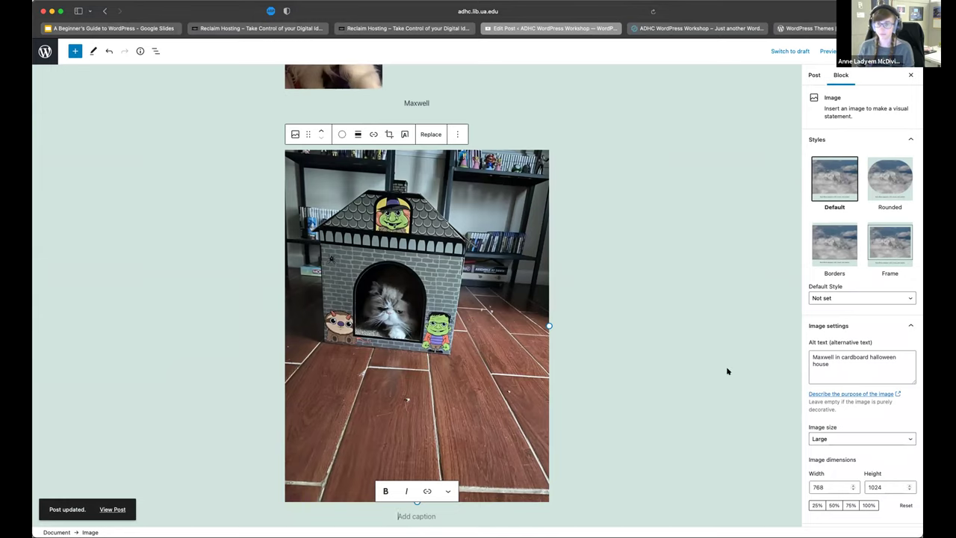
{"action": "scroll", "coordinate": [730, 371], "scroll_direction": "up", "scroll_amount": 1}
{"action": "scroll", "coordinate": [730, 371], "scroll_direction": "up", "scroll_amount": 5}
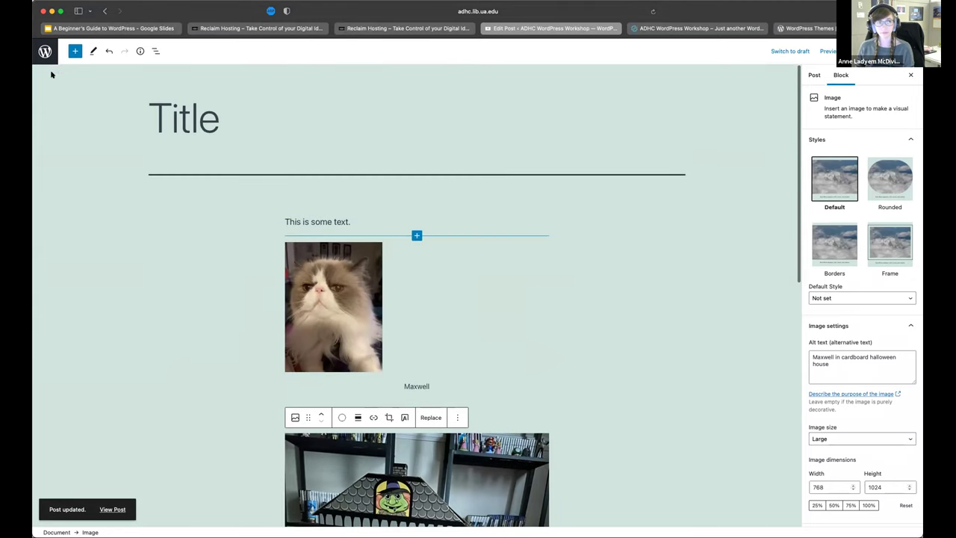
{"action": "left_click", "coordinate": [45, 51]}
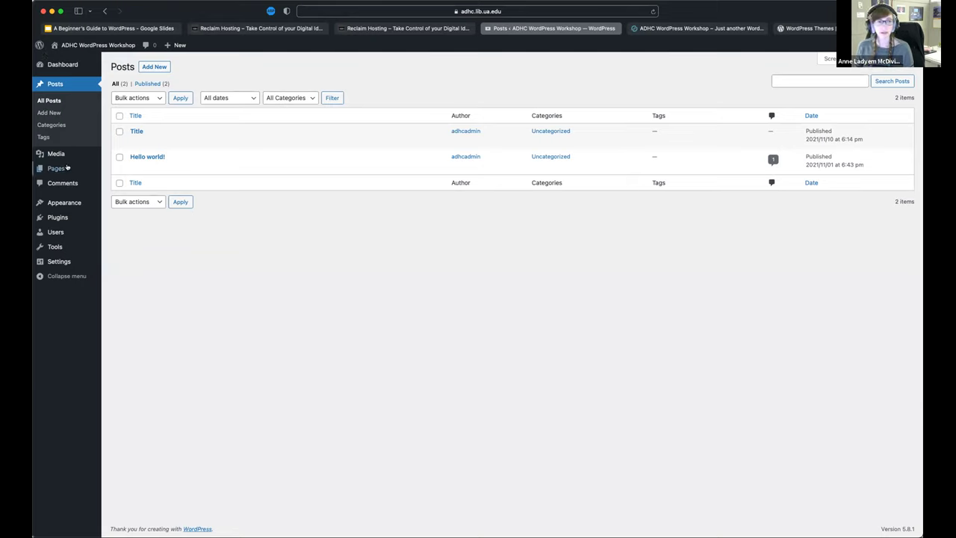
Create a new page from the Pages list and show the available blocks in its editor
{"action": "mouse_move", "coordinate": [59, 170]}
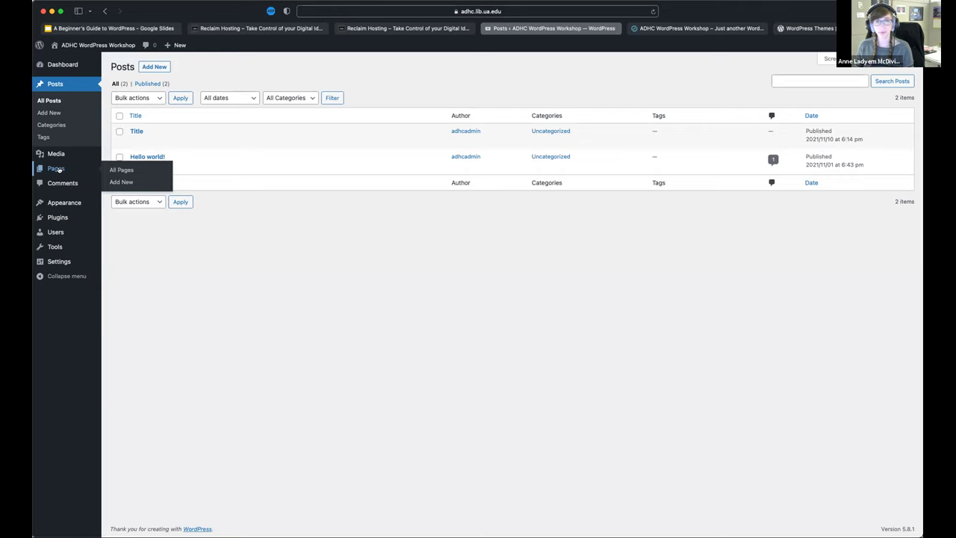
{"action": "left_click", "coordinate": [57, 169]}
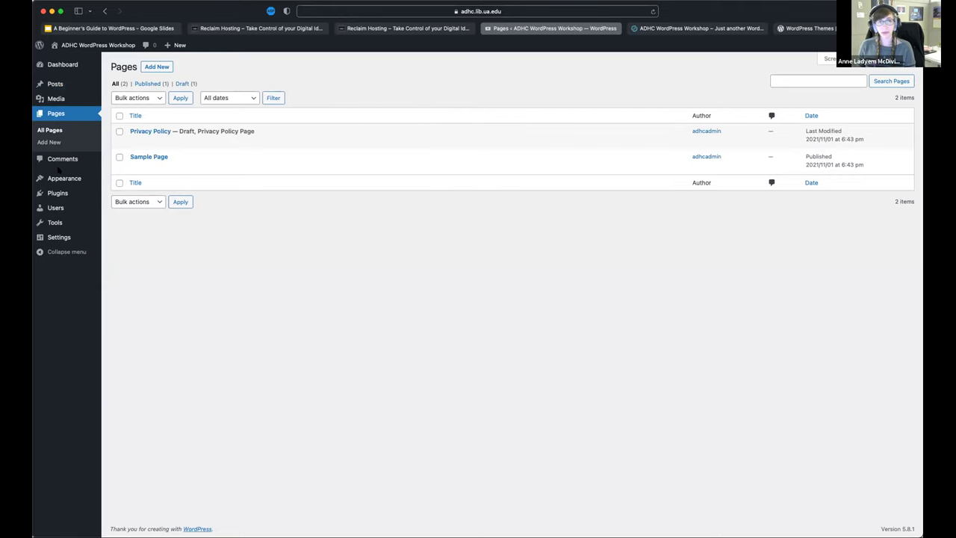
{"action": "left_click", "coordinate": [153, 67]}
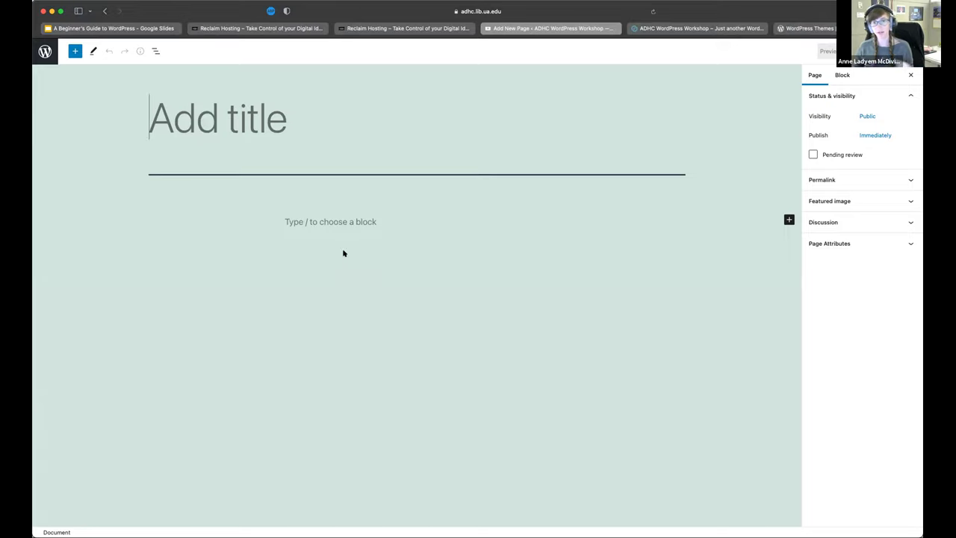
{"action": "left_click", "coordinate": [74, 51]}
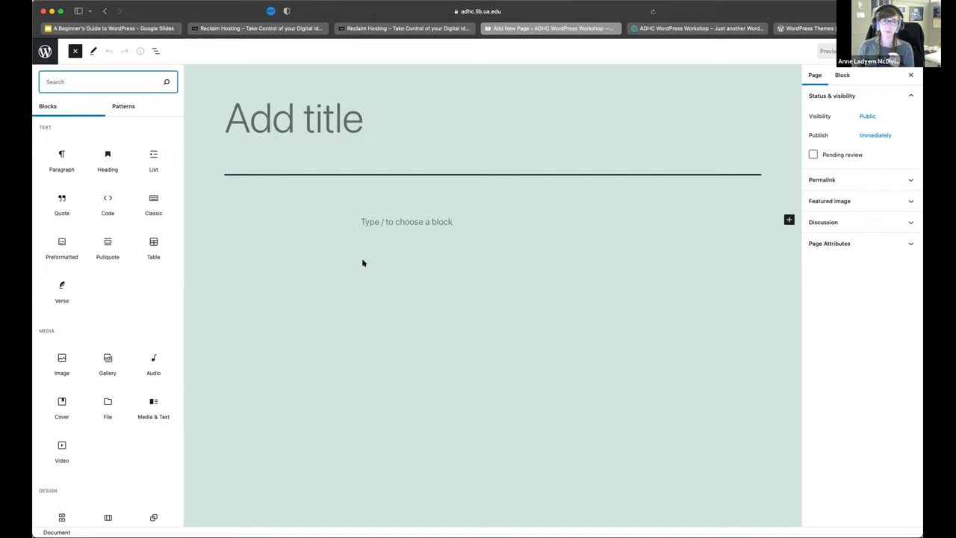
Title the new page "About" and add a paragraph reading "About text."
{"action": "left_click", "coordinate": [284, 118]}
{"action": "type", "text": "About"}
{"action": "left_click", "coordinate": [301, 219]}
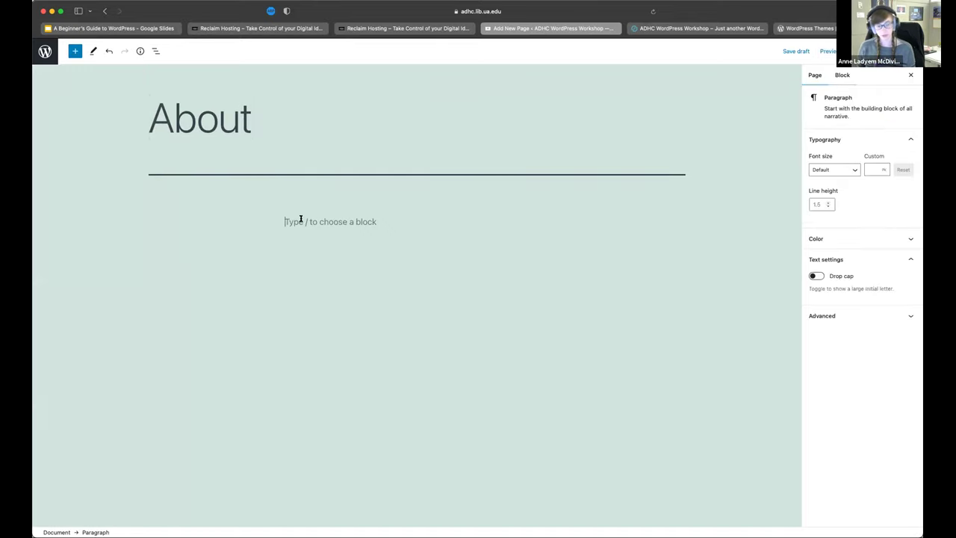
{"action": "type", "text": "About text."}
{"action": "key", "text": "Return"}
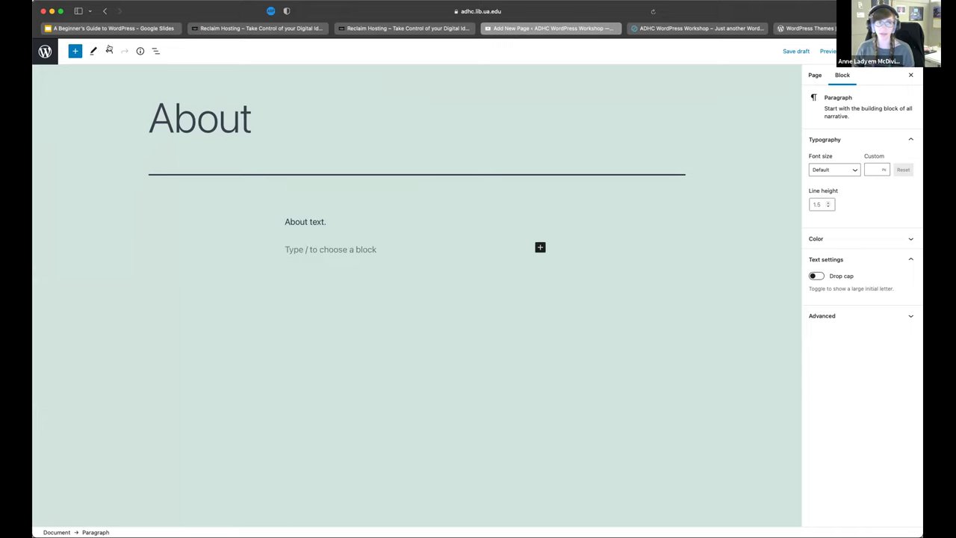
Insert a Media & Text block below the About paragraph using the cat close-up photo from the Media Library
{"action": "left_click", "coordinate": [74, 50]}
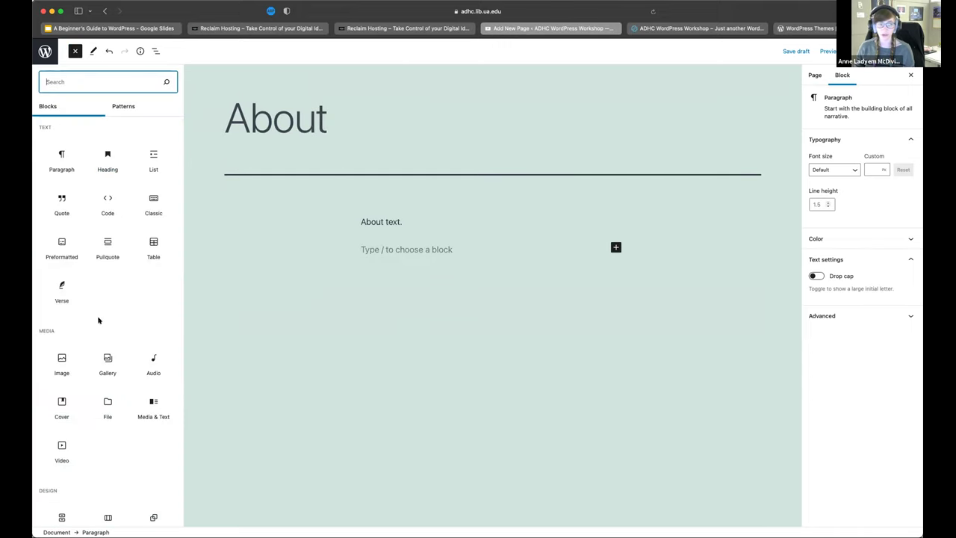
{"action": "left_click", "coordinate": [153, 407]}
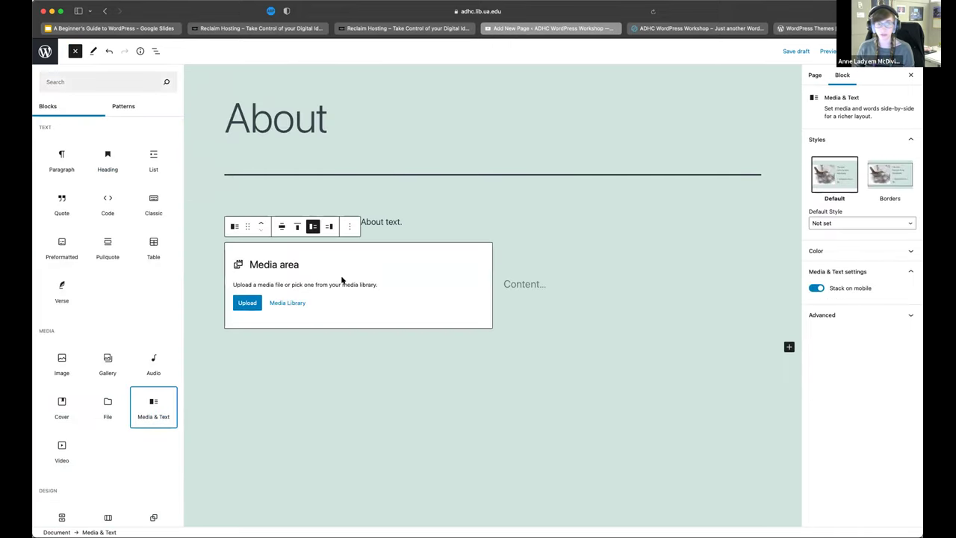
{"action": "left_click", "coordinate": [288, 304]}
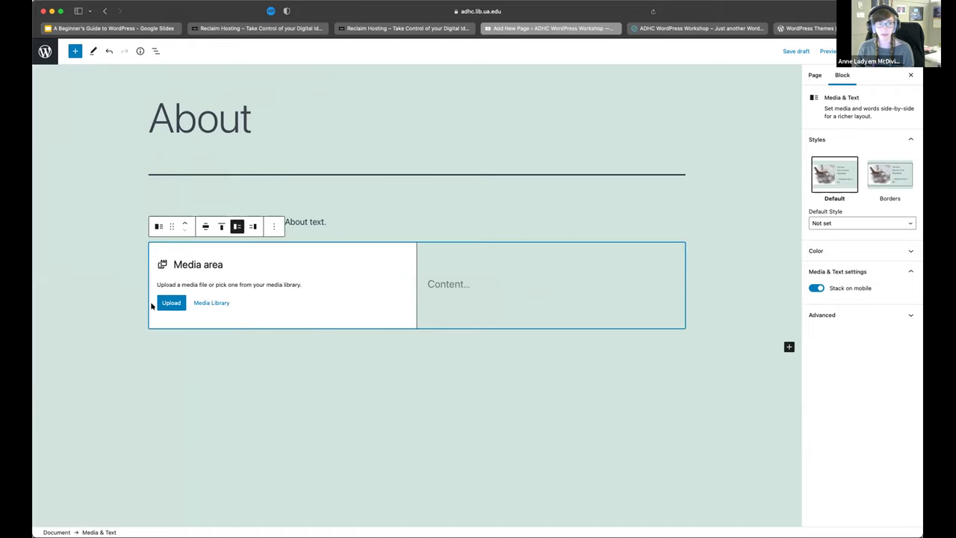
{"action": "left_click", "coordinate": [204, 303]}
{"action": "left_click", "coordinate": [112, 80]}
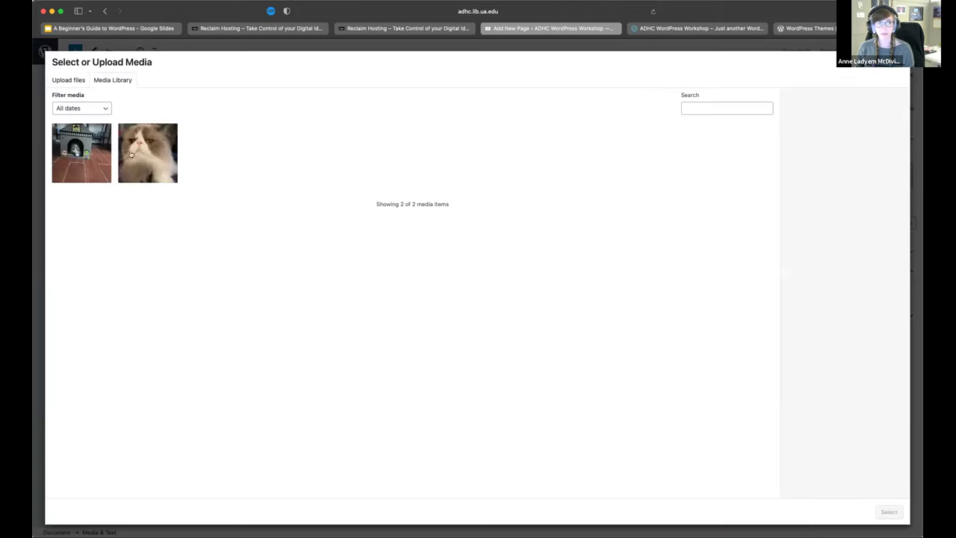
{"action": "left_click", "coordinate": [130, 154]}
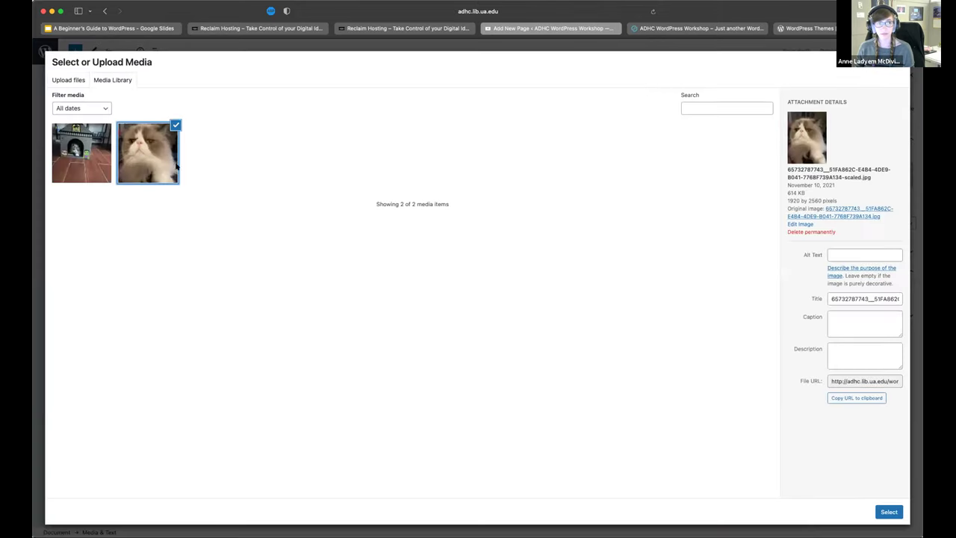
{"action": "left_click", "coordinate": [879, 510]}
Enter "type in some words here." as the content beside the photo in the Media & Text block
{"action": "scroll", "coordinate": [511, 322], "scroll_direction": "down", "scroll_amount": 2}
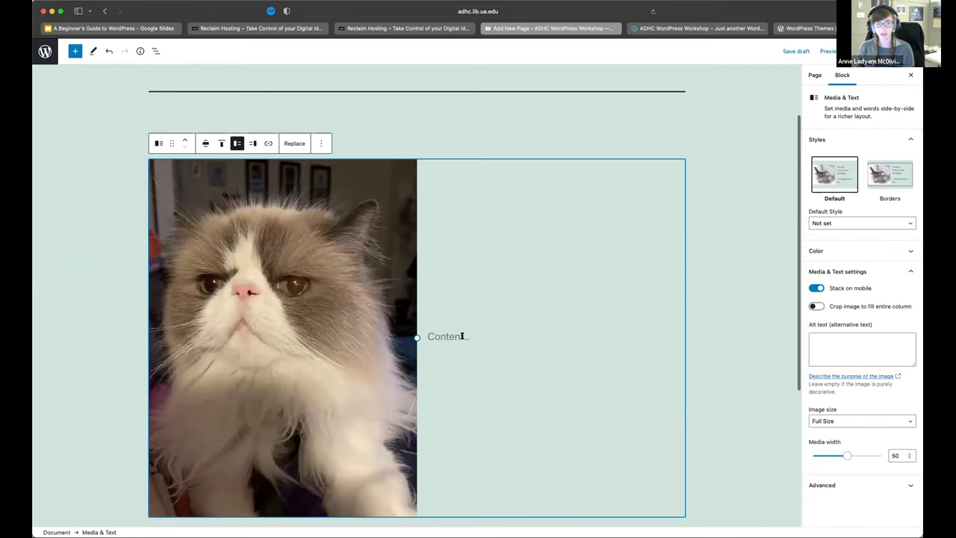
{"action": "left_click", "coordinate": [470, 342]}
{"action": "type", "text": "type in some words here."}
{"action": "scroll", "coordinate": [350, 293], "scroll_direction": "down", "scroll_amount": 3}
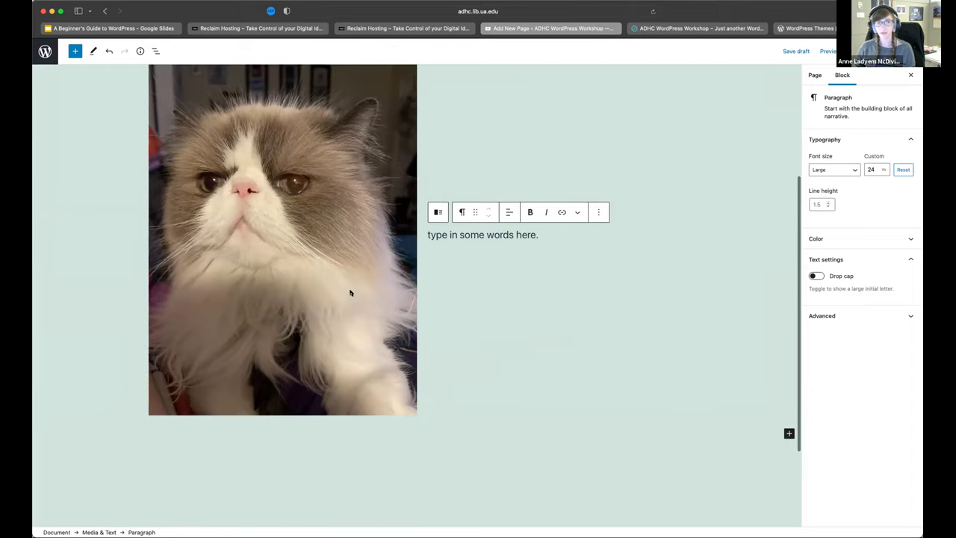
Check the page's visibility and publishing settings, and publish the About page immediately
{"action": "scroll", "coordinate": [468, 294], "scroll_direction": "up", "scroll_amount": 6}
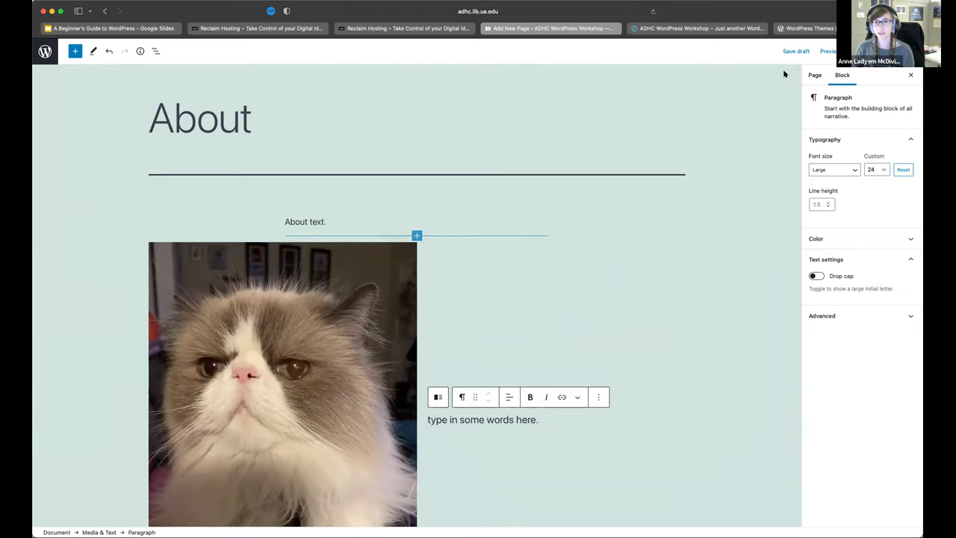
{"action": "left_click", "coordinate": [813, 75]}
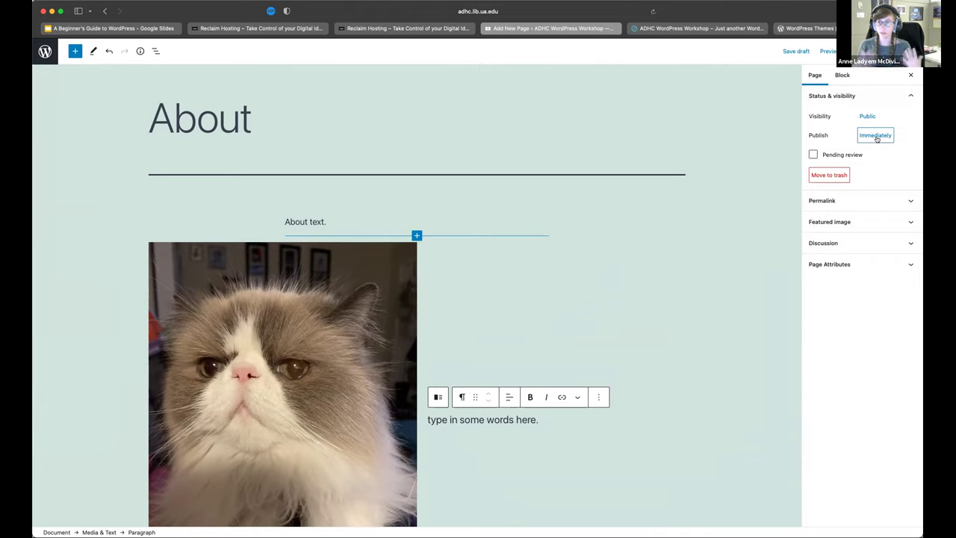
{"action": "left_click", "coordinate": [855, 50]}
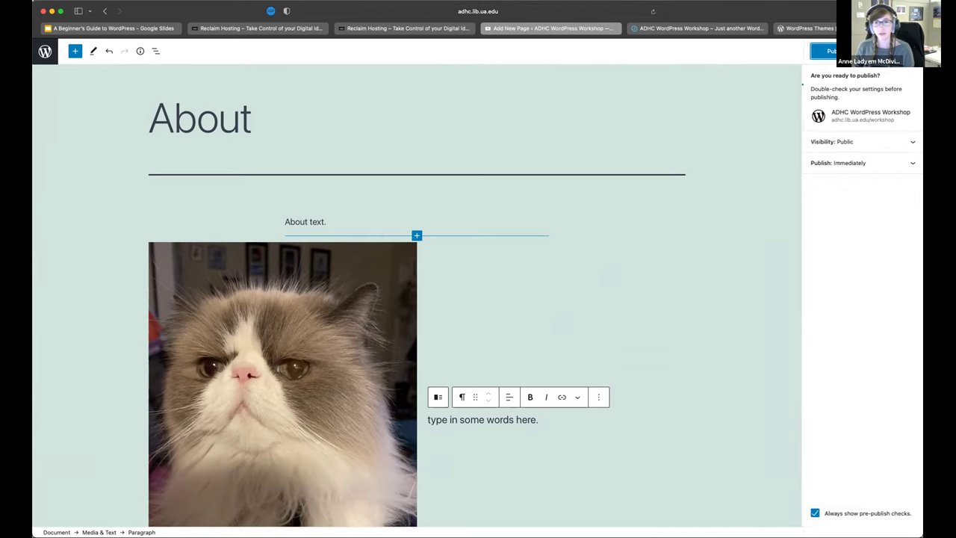
{"action": "left_click", "coordinate": [821, 51]}
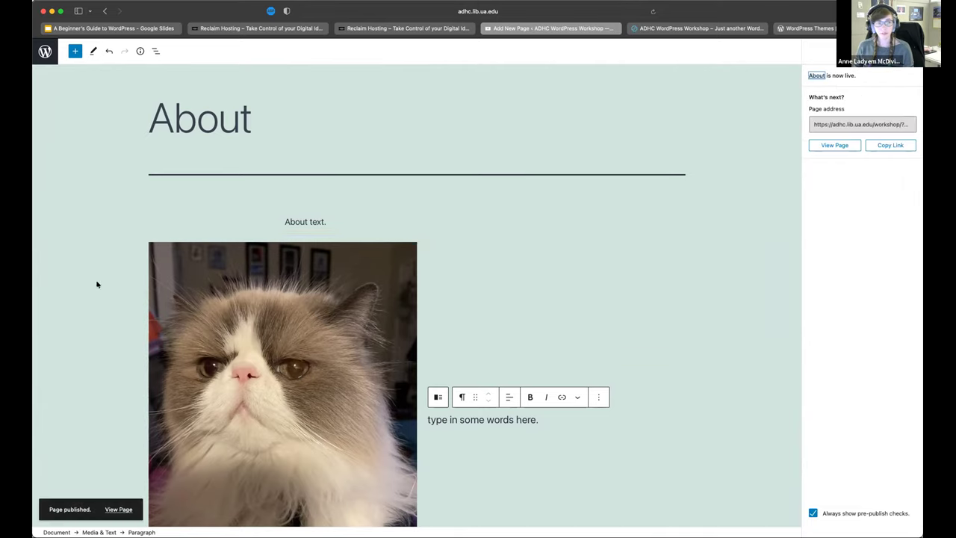
View the published About page on the live site and look through its content
{"action": "left_click", "coordinate": [120, 508]}
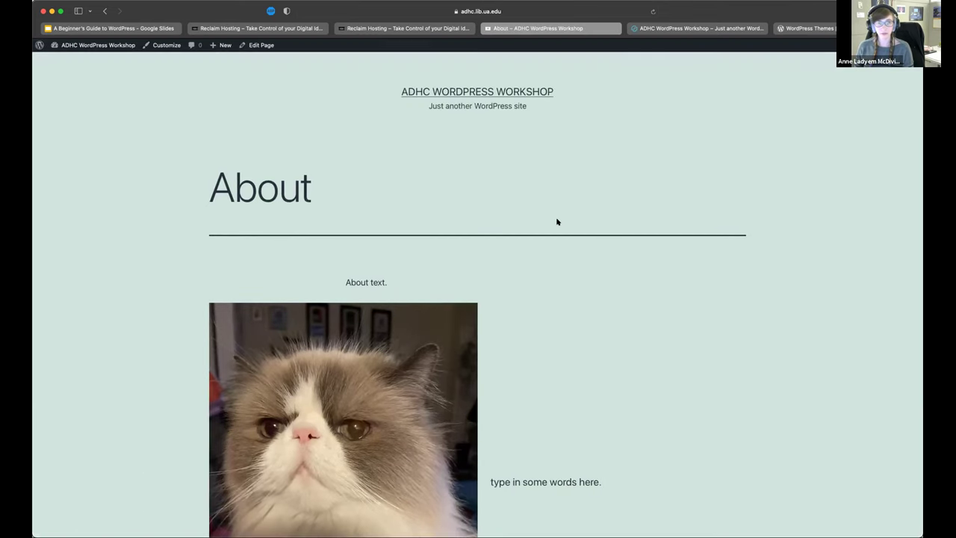
{"action": "scroll", "coordinate": [805, 237], "scroll_direction": "down", "scroll_amount": 1}
{"action": "scroll", "coordinate": [805, 237], "scroll_direction": "down", "scroll_amount": 5}
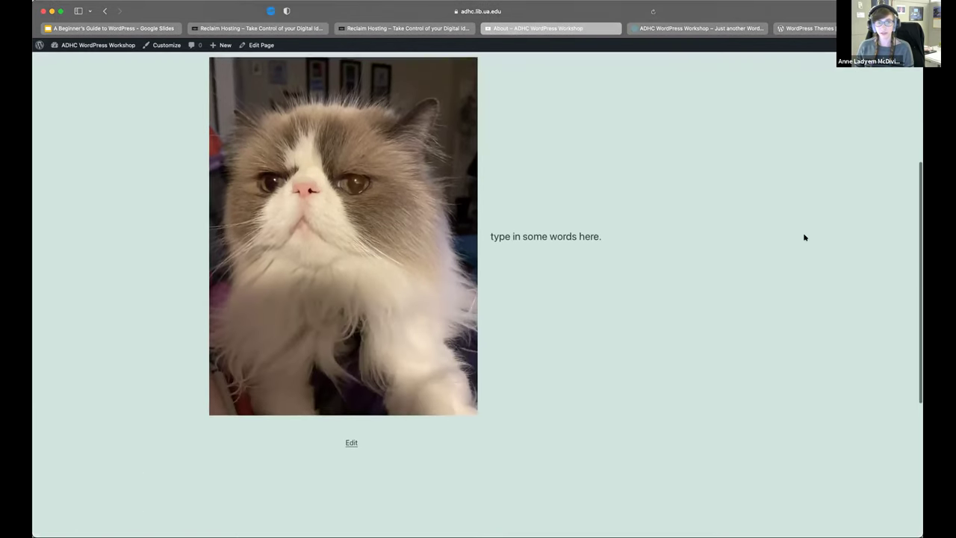
{"action": "scroll", "coordinate": [804, 237], "scroll_direction": "up", "scroll_amount": 7}
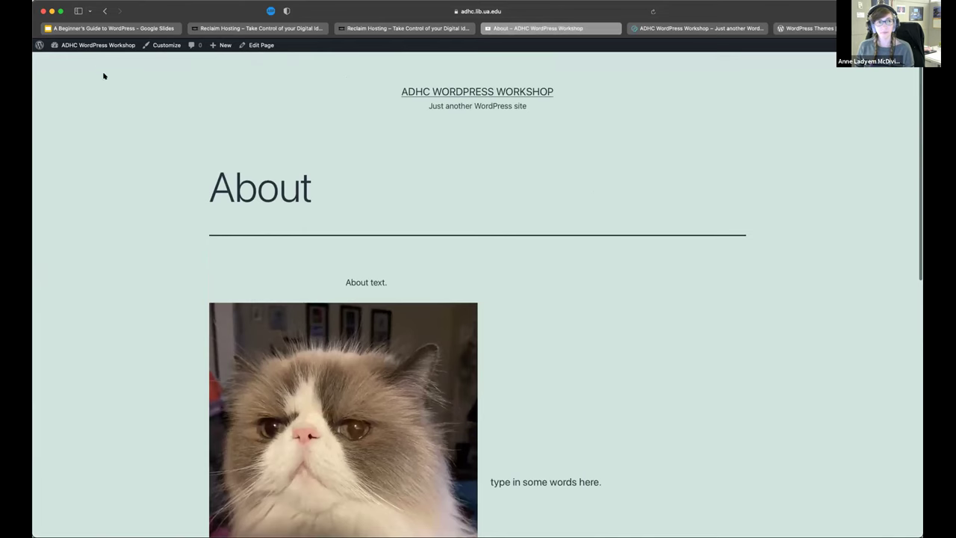
Return to the site's dashboard and show the installed plugins
{"action": "left_click", "coordinate": [72, 46]}
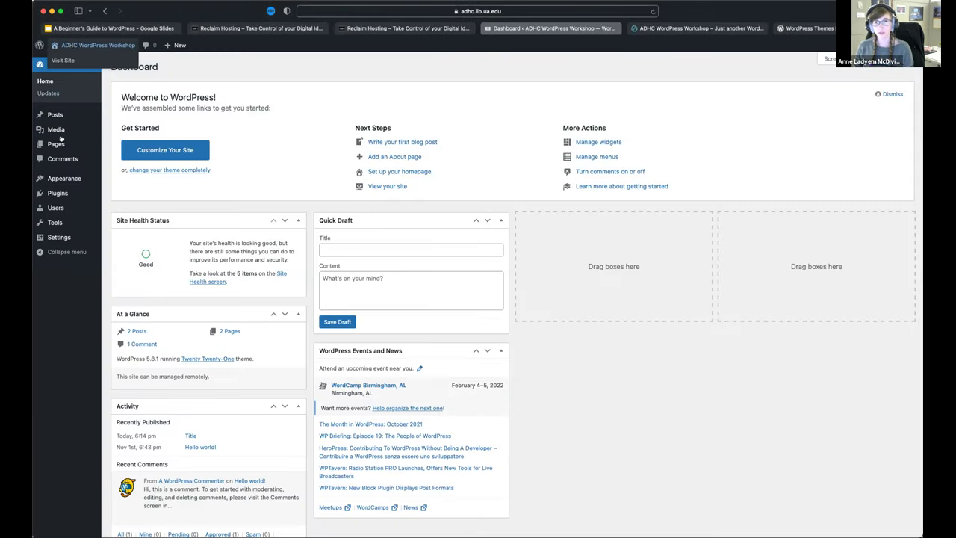
{"action": "mouse_move", "coordinate": [56, 145]}
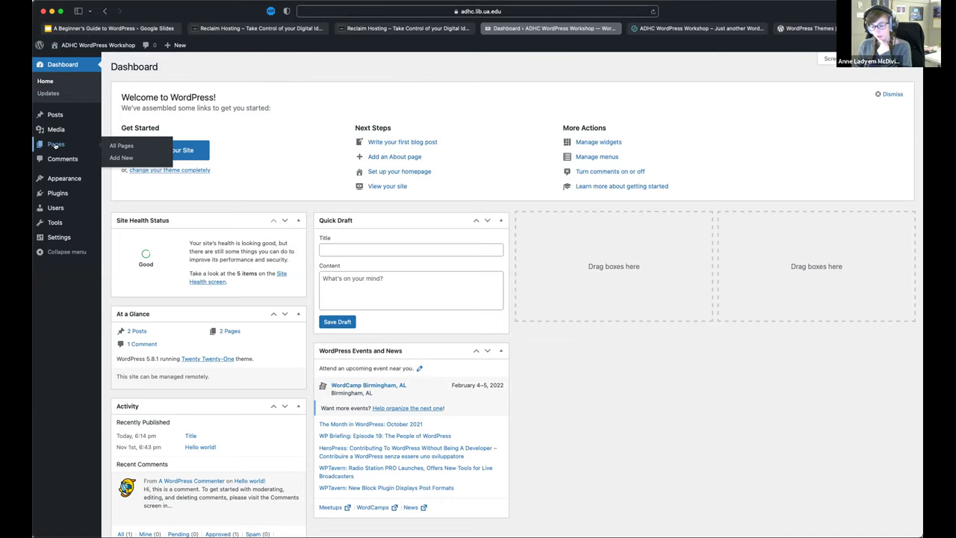
{"action": "mouse_move", "coordinate": [59, 195]}
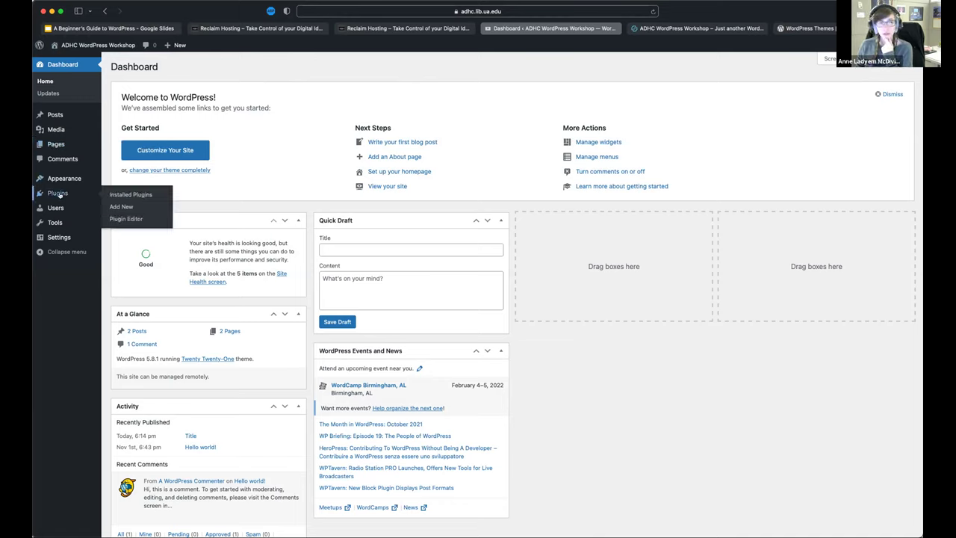
{"action": "left_click", "coordinate": [57, 194]}
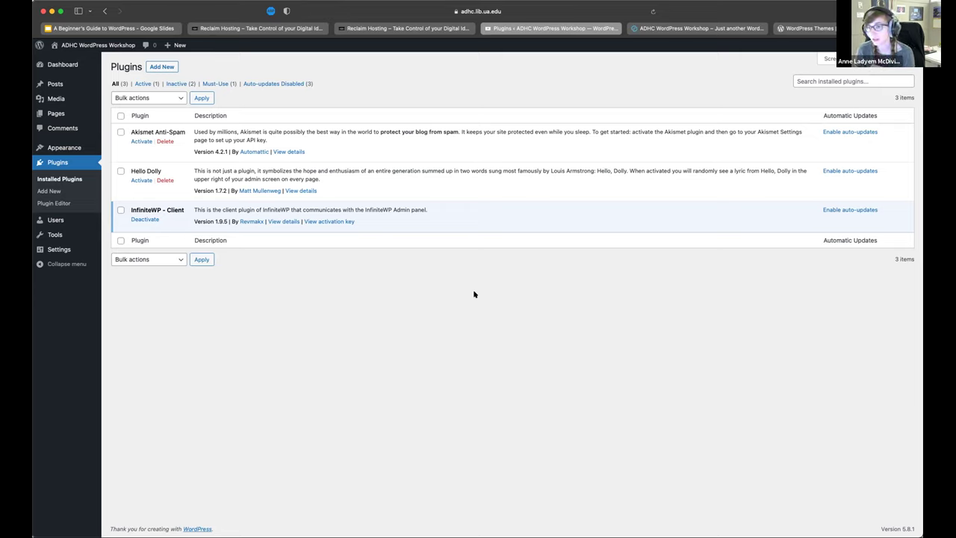
Create a new post titled "Future Post" with a paragraph reading "Text"
{"action": "left_click", "coordinate": [56, 85]}
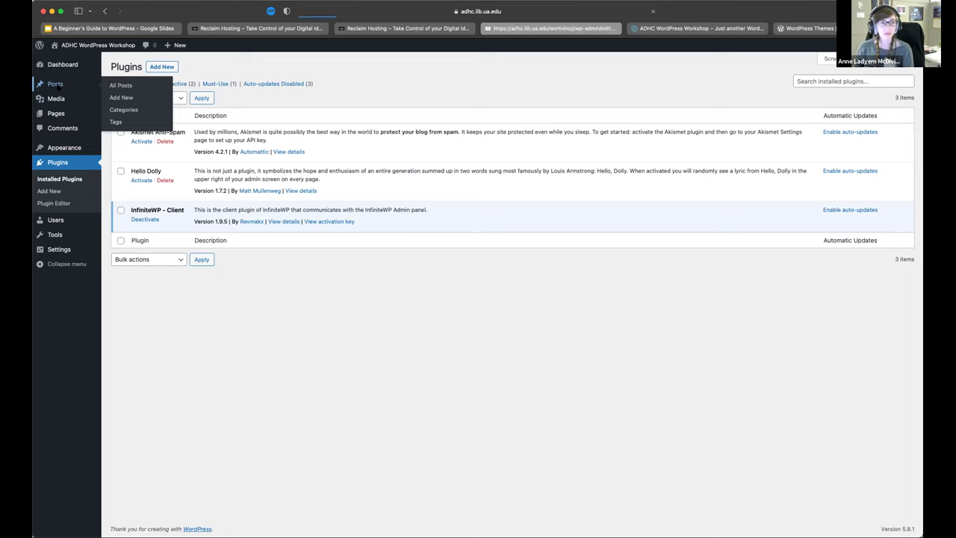
{"action": "left_click", "coordinate": [155, 67]}
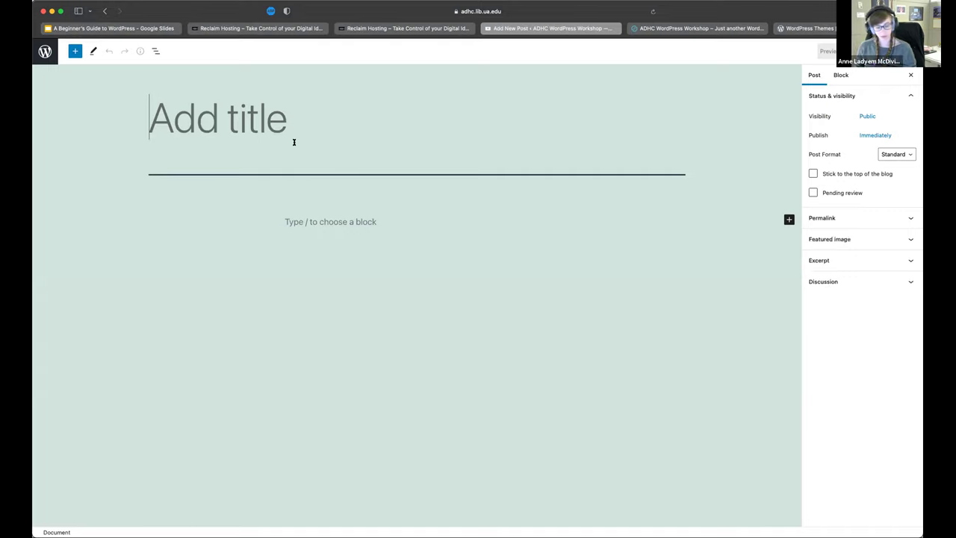
{"action": "left_click", "coordinate": [293, 140]}
{"action": "type", "text": "Future Post"}
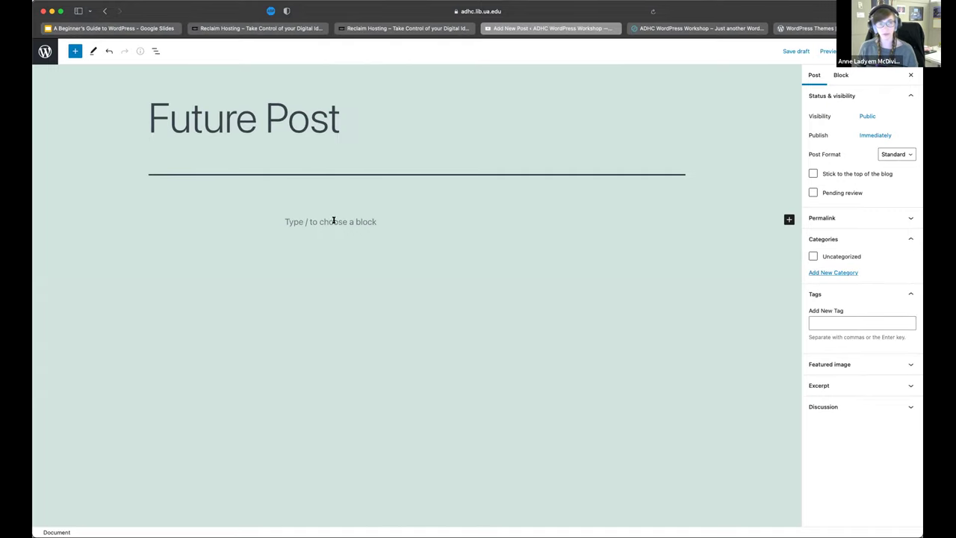
{"action": "left_click", "coordinate": [333, 221]}
{"action": "type", "text": "Text"}
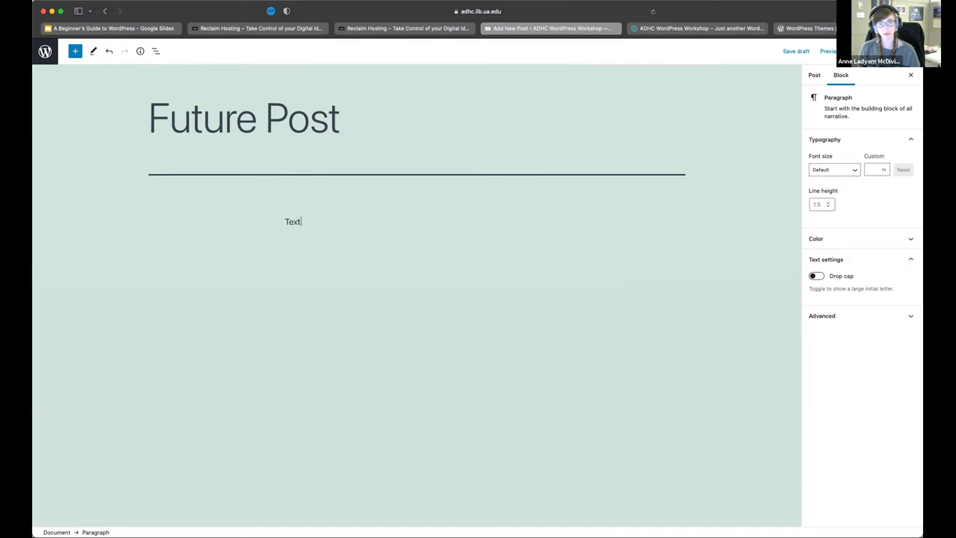
Set the hour of the post's publish time to 10, keeping the date of November 10, 2021
{"action": "left_click", "coordinate": [814, 75]}
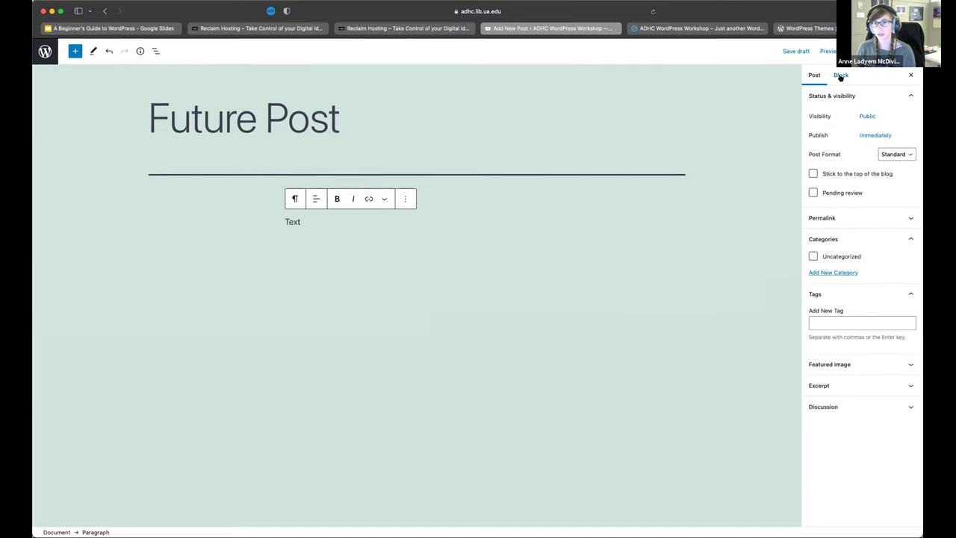
{"action": "left_click", "coordinate": [875, 136]}
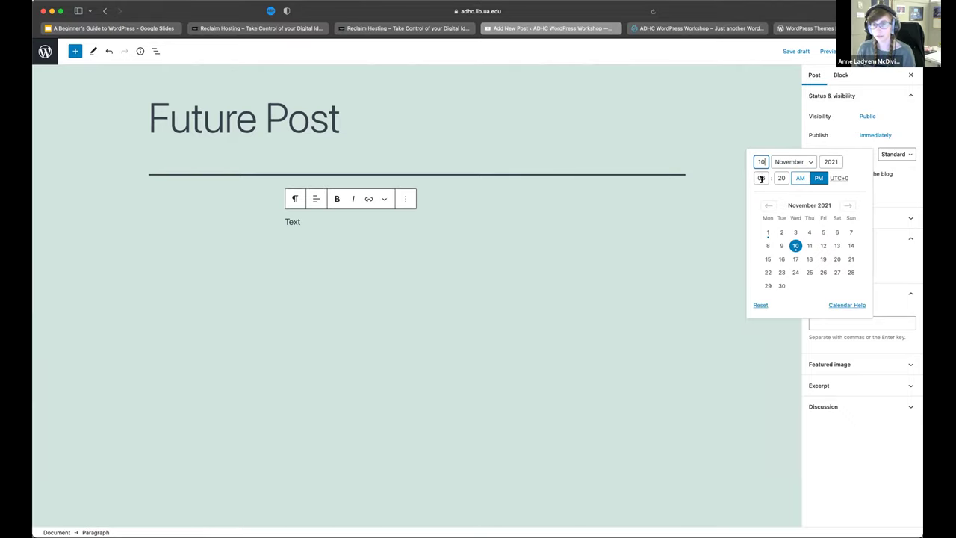
{"action": "left_click", "coordinate": [759, 178]}
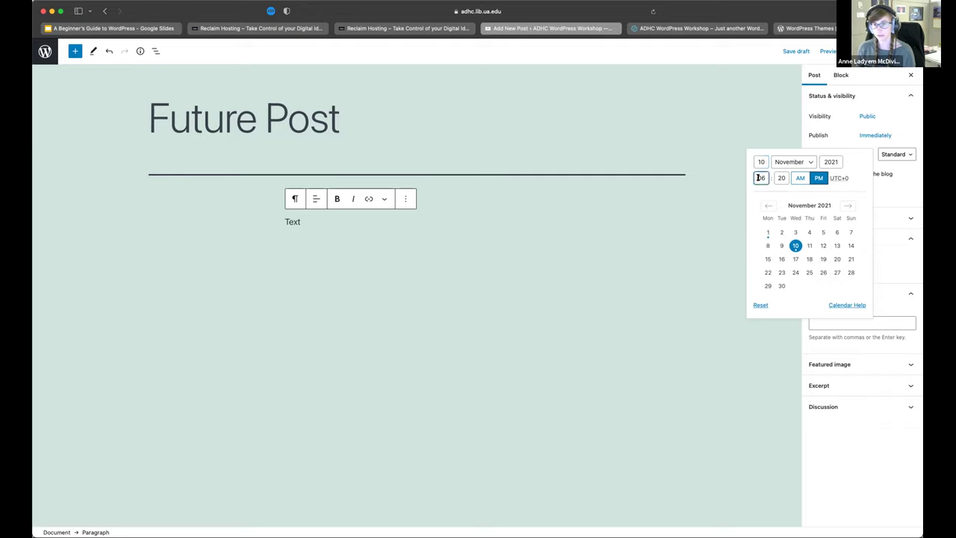
{"action": "key", "text": "BackSpace"}
{"action": "key", "text": "BackSpace"}
{"action": "type", "text": "10"}
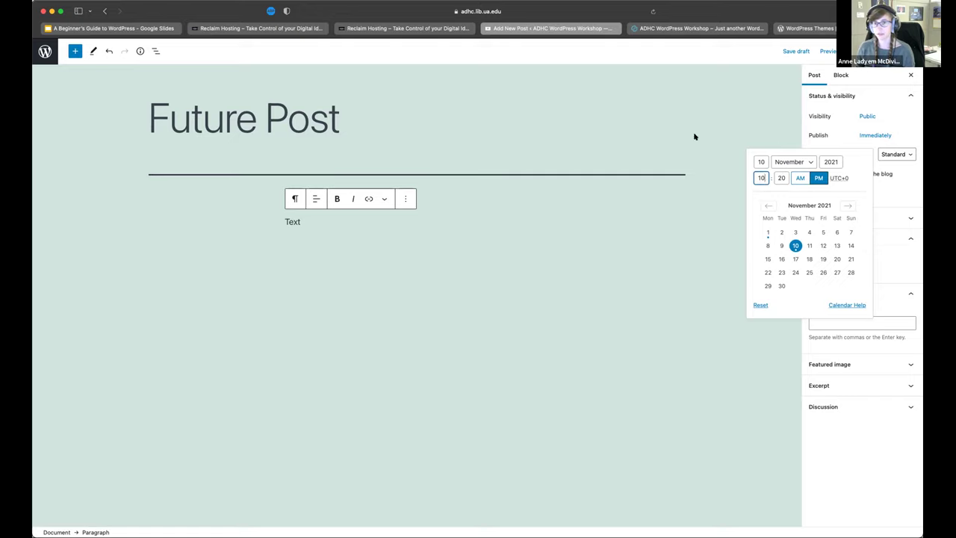
{"action": "left_click", "coordinate": [732, 234]}
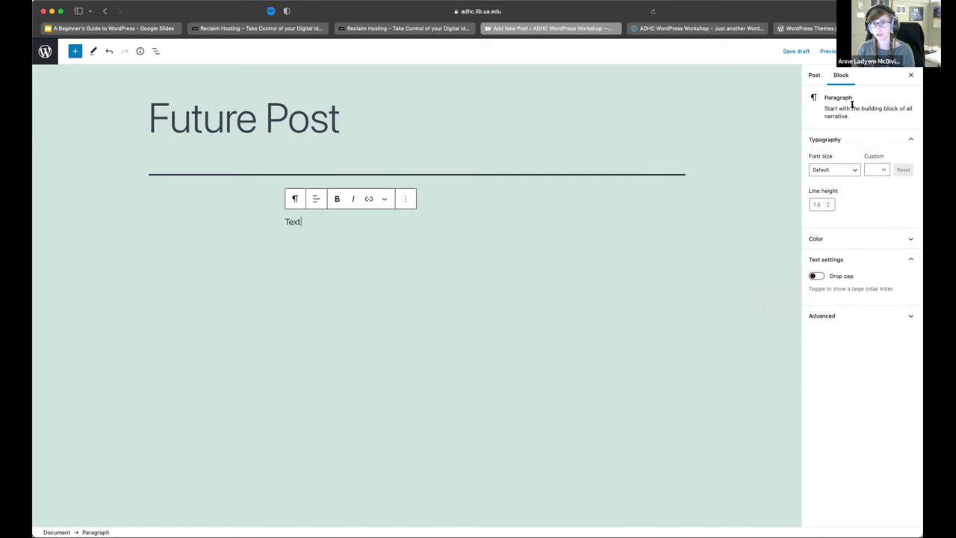
Change the publish time to 10:20 PM and schedule the post
{"action": "left_click", "coordinate": [814, 74]}
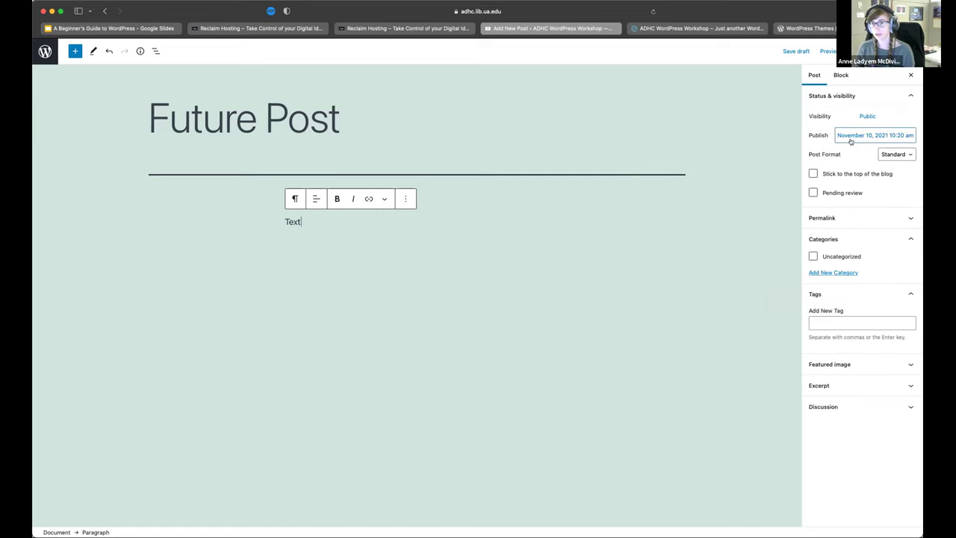
{"action": "left_click", "coordinate": [893, 137]}
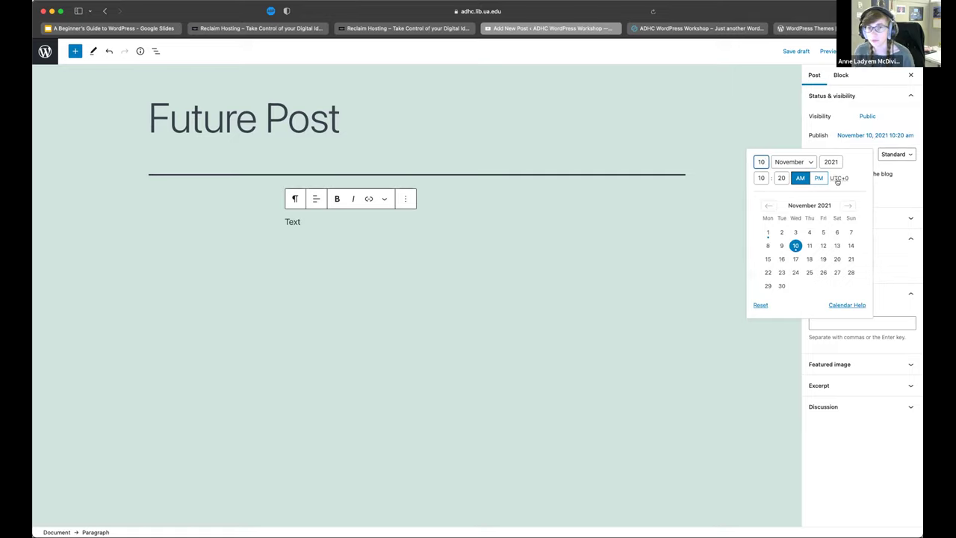
{"action": "left_click", "coordinate": [818, 177]}
{"action": "left_click", "coordinate": [745, 253]}
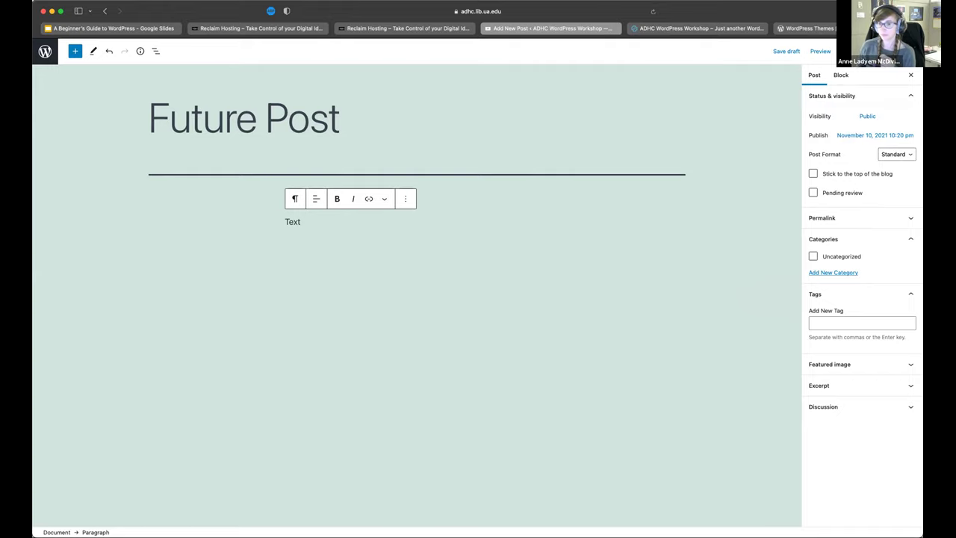
{"action": "left_click", "coordinate": [851, 51]}
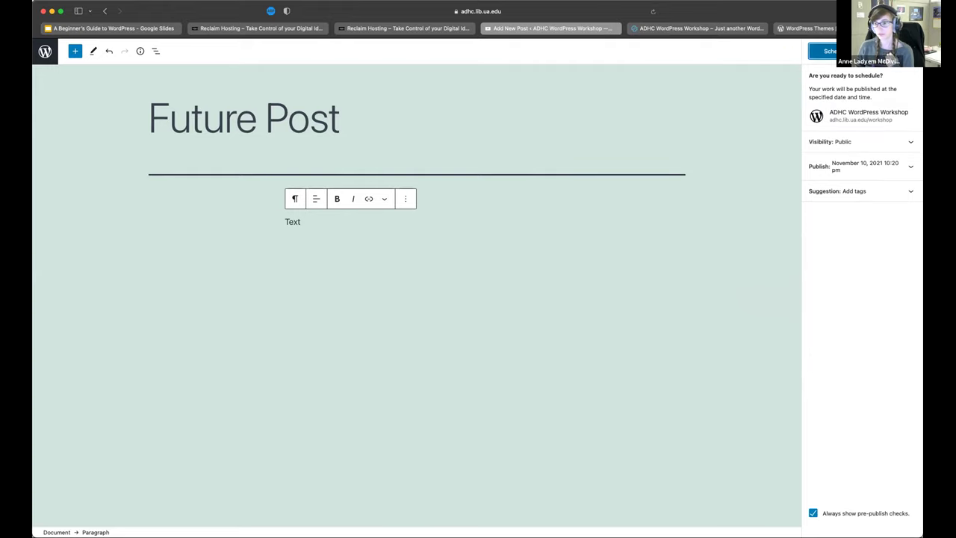
{"action": "left_click", "coordinate": [825, 51]}
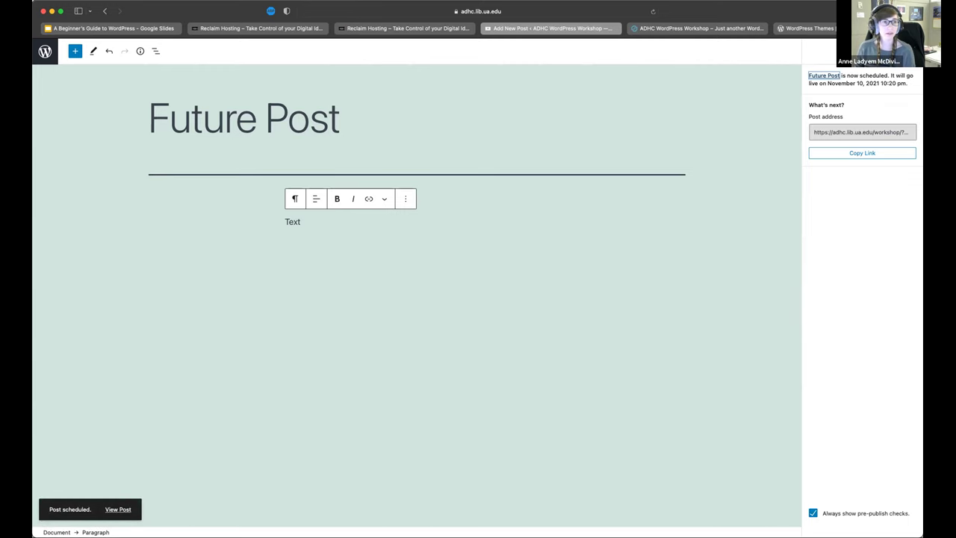
Leave the post editor and open the site's page for adding new plugins
{"action": "left_click", "coordinate": [45, 51]}
{"action": "left_click", "coordinate": [53, 218]}
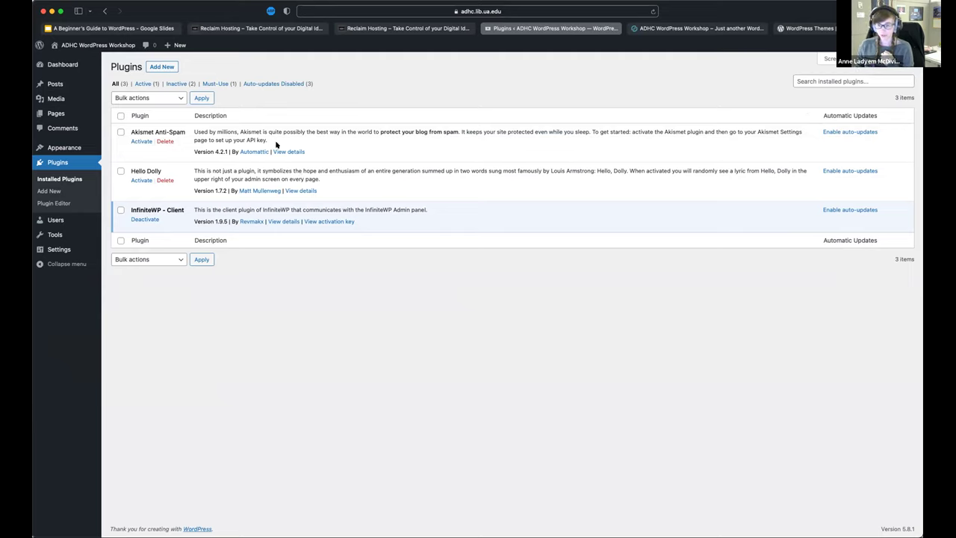
{"action": "left_click", "coordinate": [162, 67]}
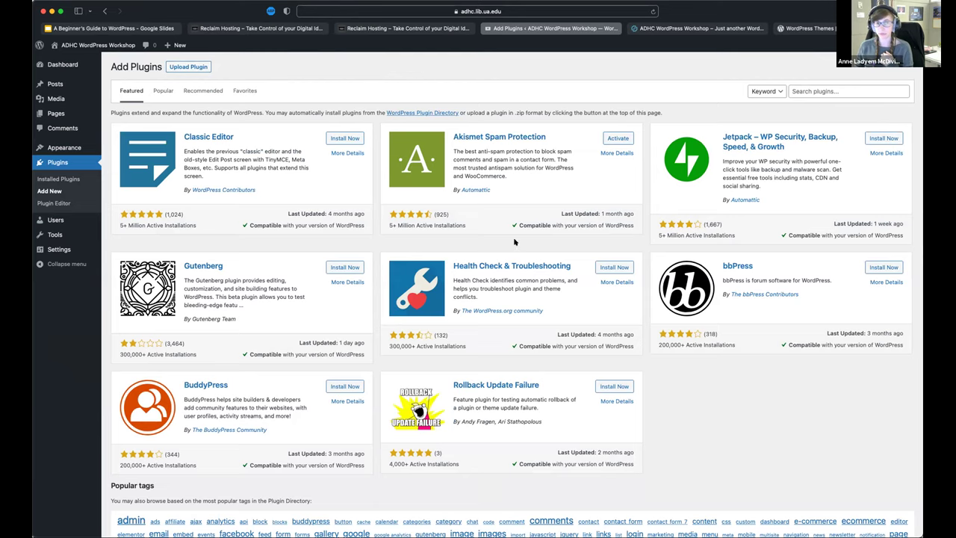
Search the plugin directory for "elementor", and install and activate the Elementor Website Builder plugin
{"action": "left_click", "coordinate": [813, 91]}
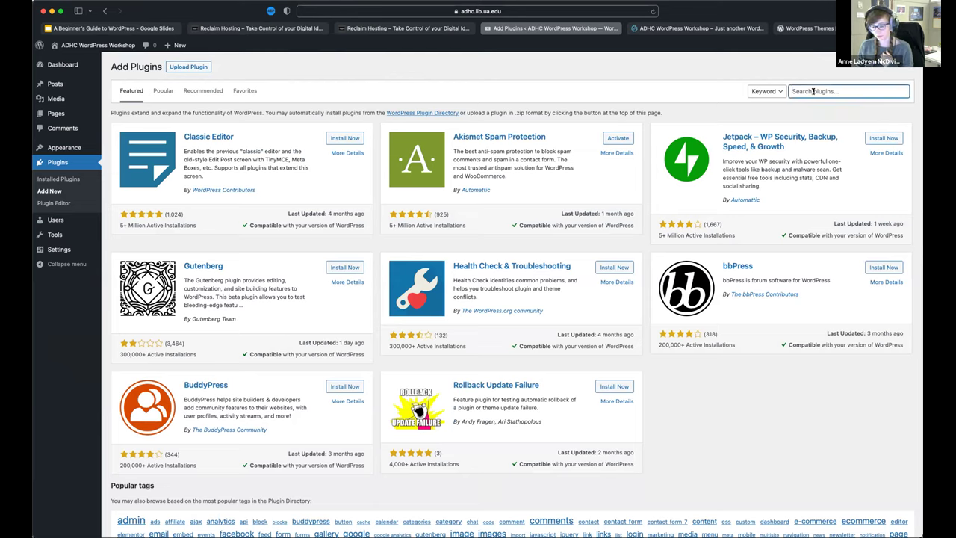
{"action": "type", "text": "elementor"}
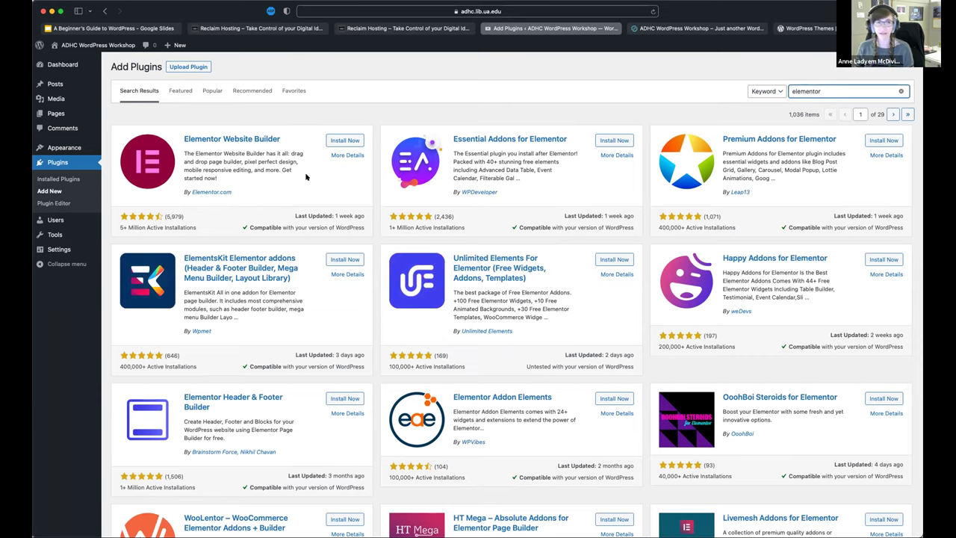
{"action": "left_click", "coordinate": [333, 141]}
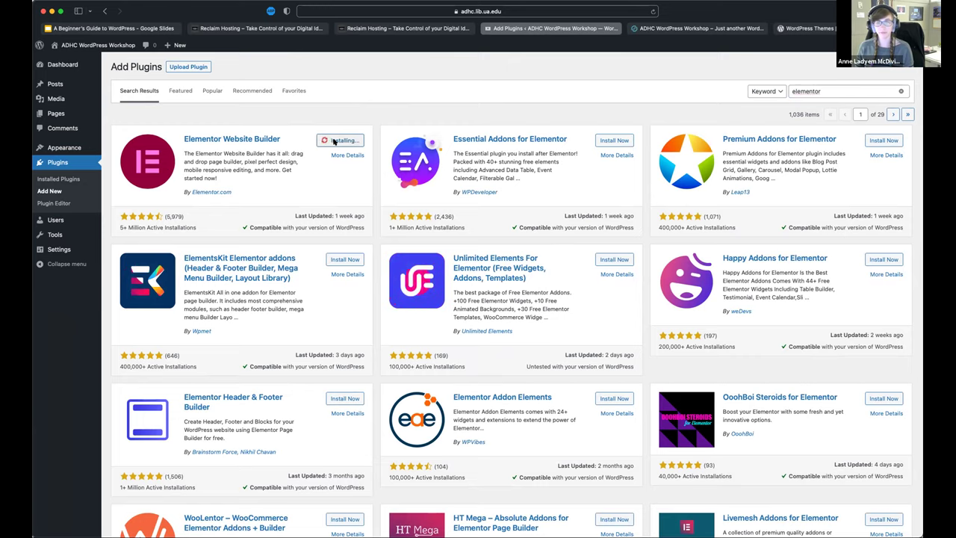
{"action": "left_click", "coordinate": [347, 140]}
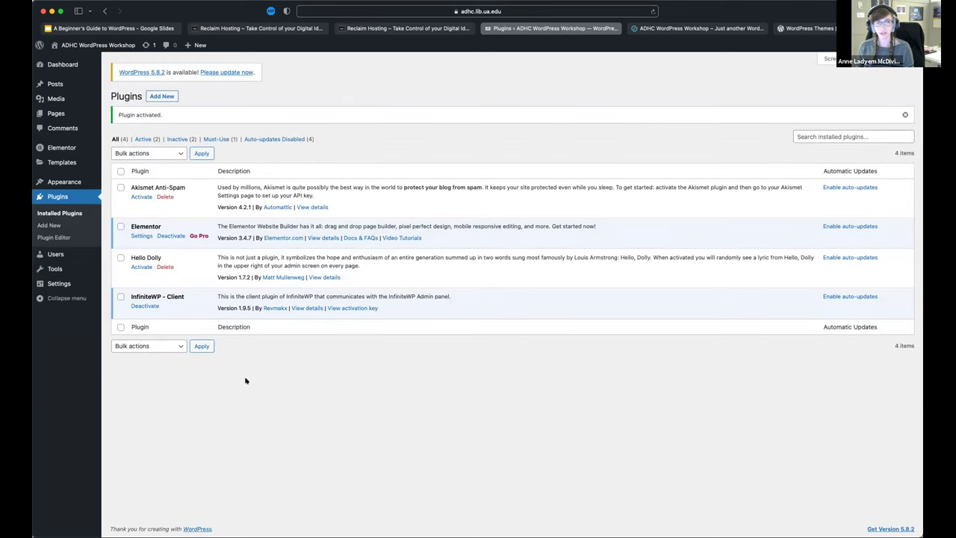
Show the installed plugins, look at Elementor's general settings, and return to the plugins list
{"action": "left_click", "coordinate": [57, 197]}
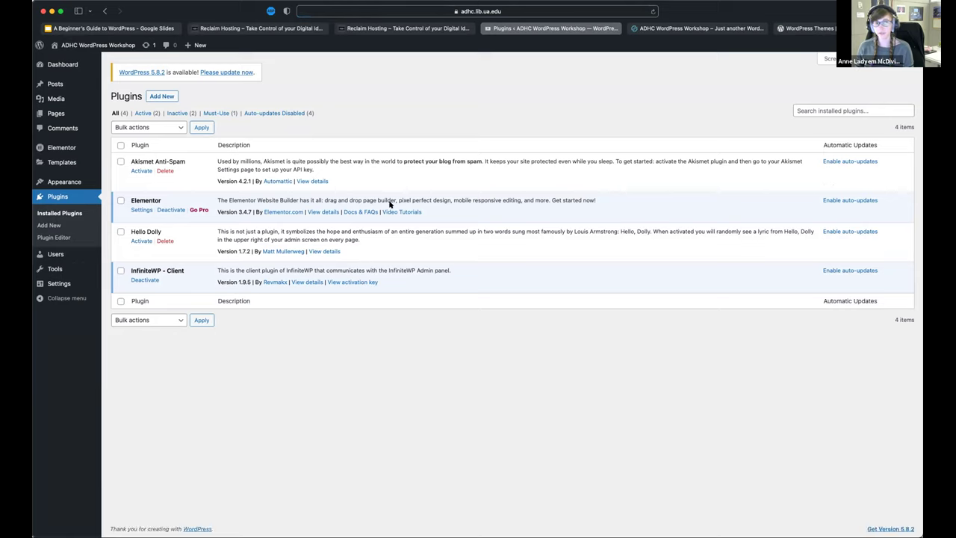
{"action": "left_click", "coordinate": [63, 150]}
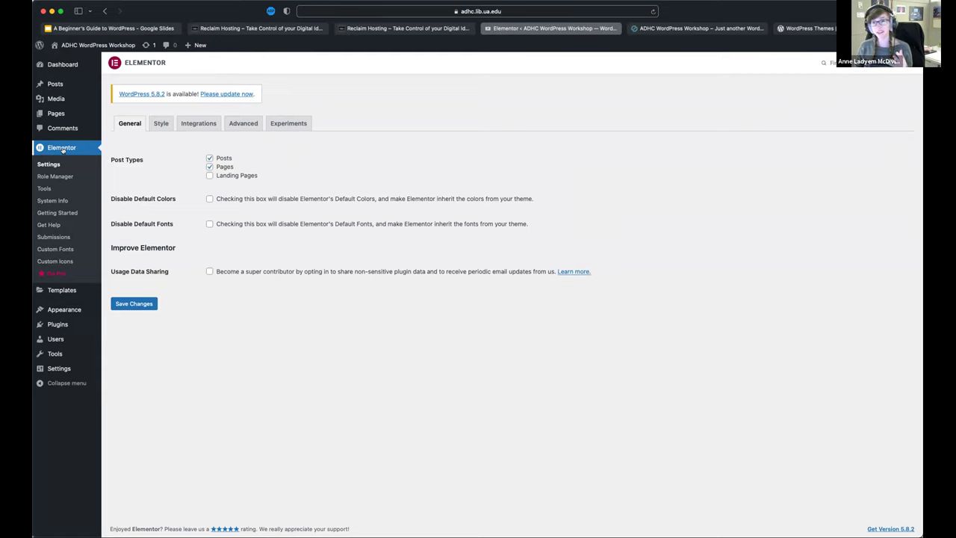
{"action": "left_click", "coordinate": [52, 325]}
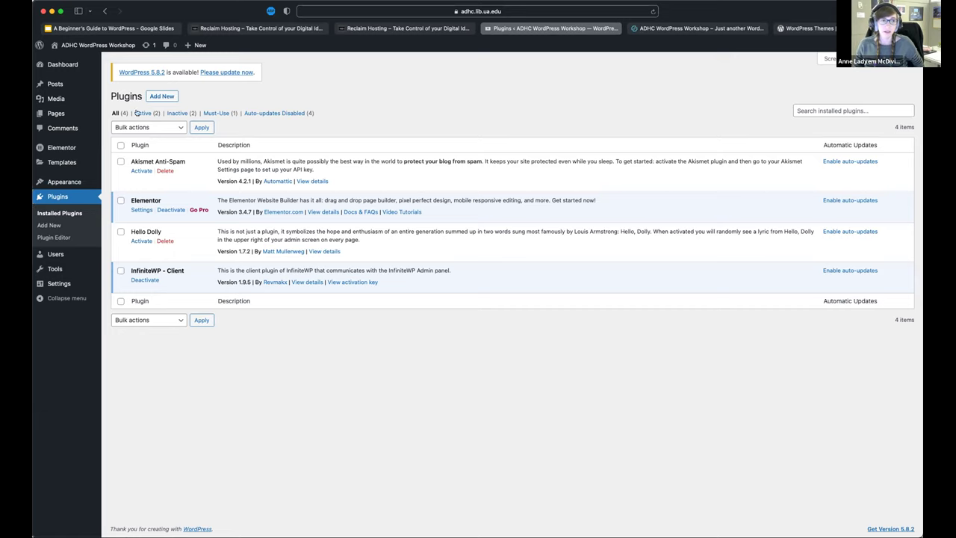
Refresh the live site's front page, review its posts and footer widgets, and return to the plugins list in the dashboard
{"action": "left_click", "coordinate": [715, 31]}
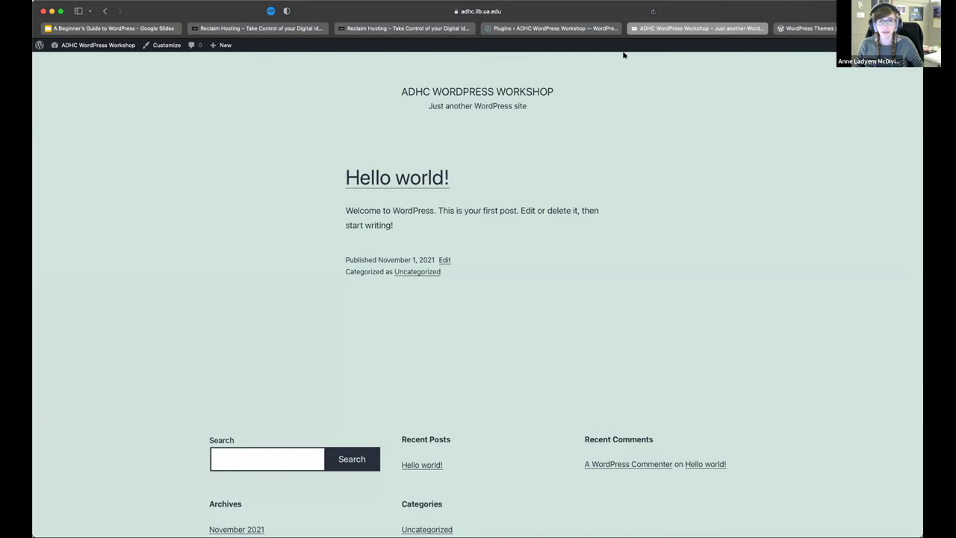
{"action": "key", "text": "super+r"}
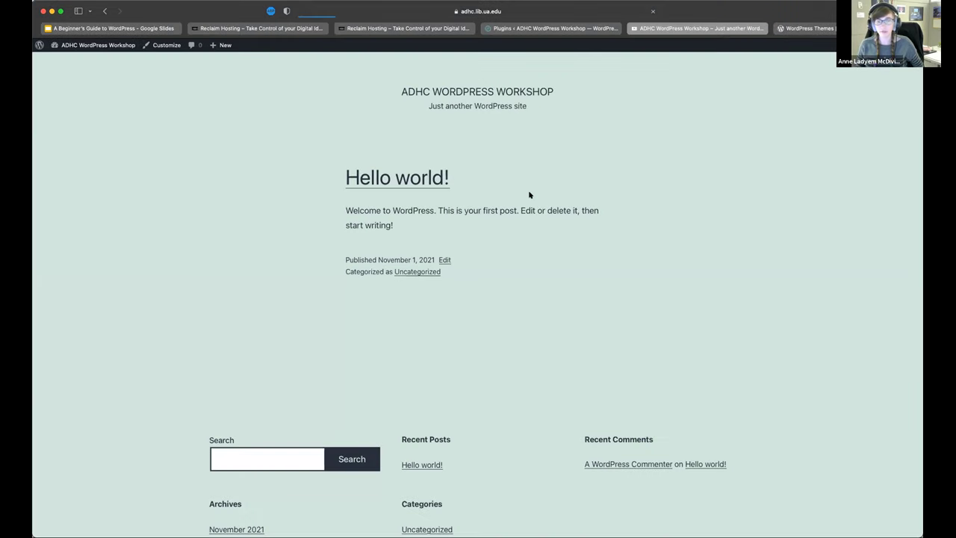
{"action": "scroll", "coordinate": [512, 192], "scroll_direction": "down", "scroll_amount": 5}
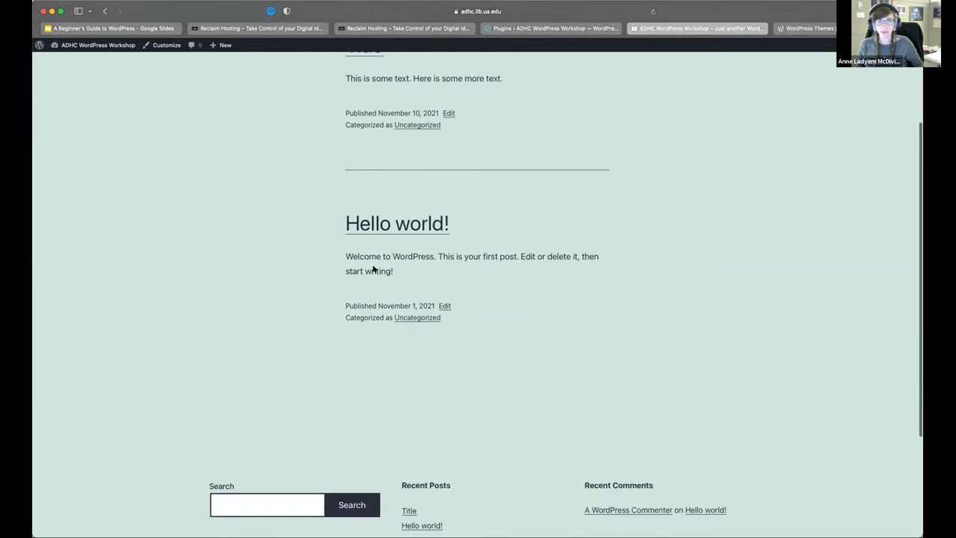
{"action": "scroll", "coordinate": [320, 239], "scroll_direction": "up", "scroll_amount": 3}
{"action": "scroll", "coordinate": [348, 171], "scroll_direction": "down", "scroll_amount": 4}
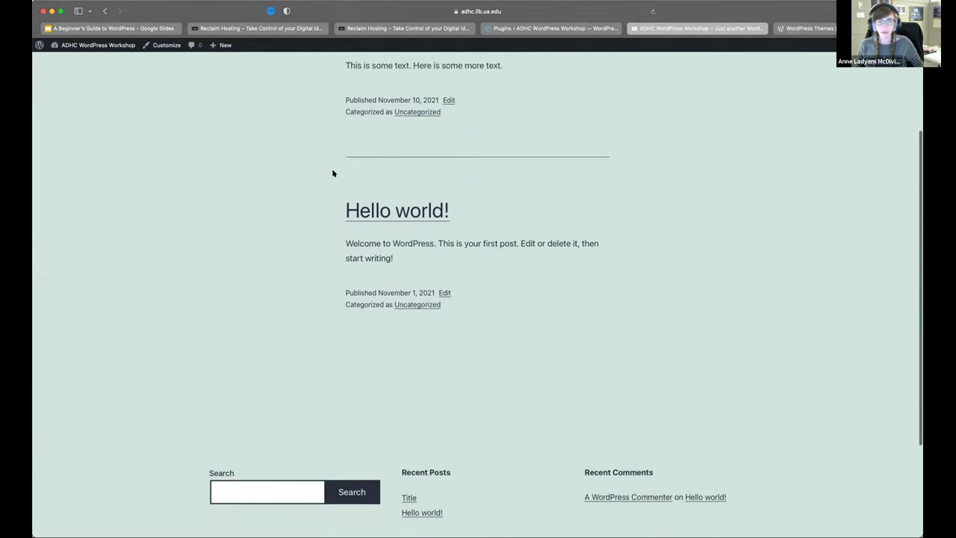
{"action": "scroll", "coordinate": [316, 178], "scroll_direction": "up", "scroll_amount": 5}
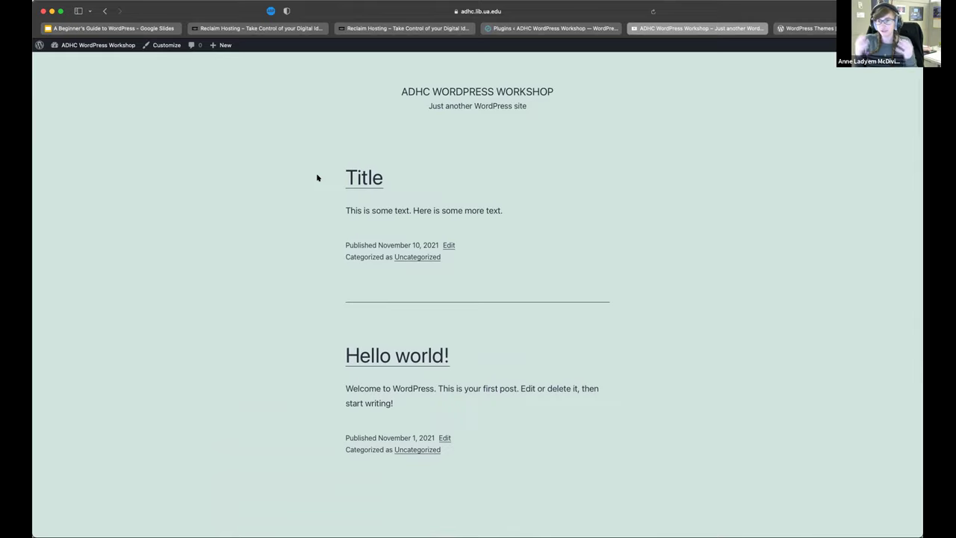
{"action": "scroll", "coordinate": [316, 176], "scroll_direction": "down", "scroll_amount": 5}
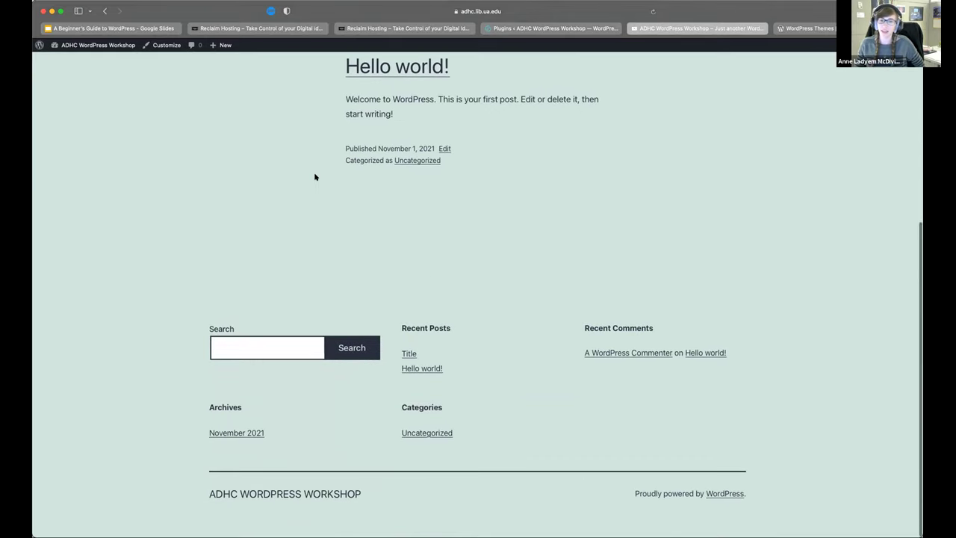
{"action": "scroll", "coordinate": [315, 177], "scroll_direction": "up", "scroll_amount": 1}
{"action": "scroll", "coordinate": [315, 176], "scroll_direction": "up", "scroll_amount": 5}
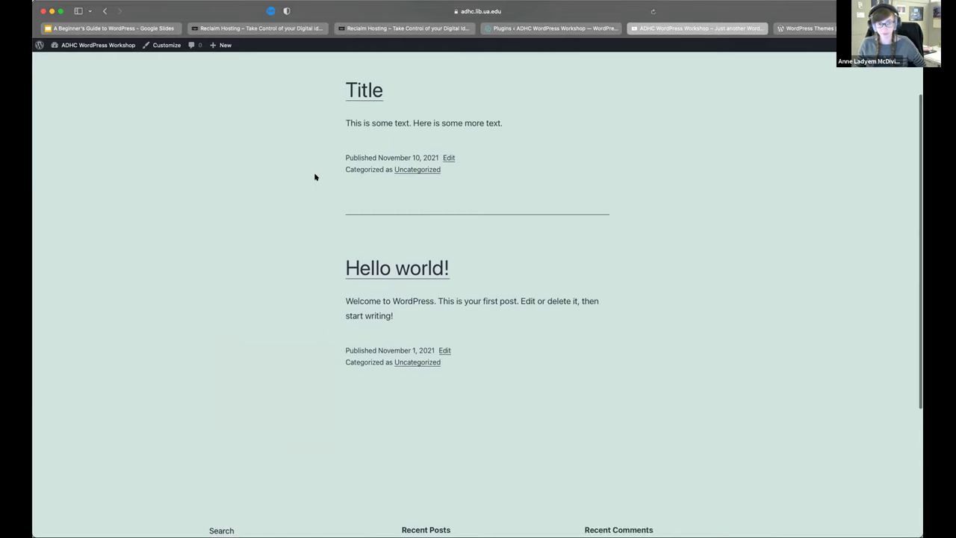
{"action": "left_click", "coordinate": [535, 30]}
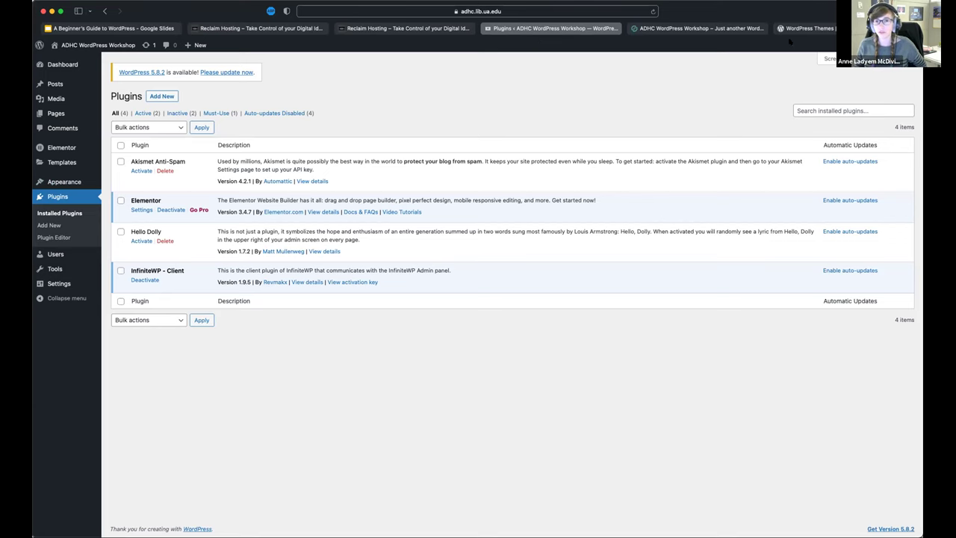
Switch to the WordPress.org theme directory and filter the themes by the Accessibility Ready feature
{"action": "left_click", "coordinate": [812, 28]}
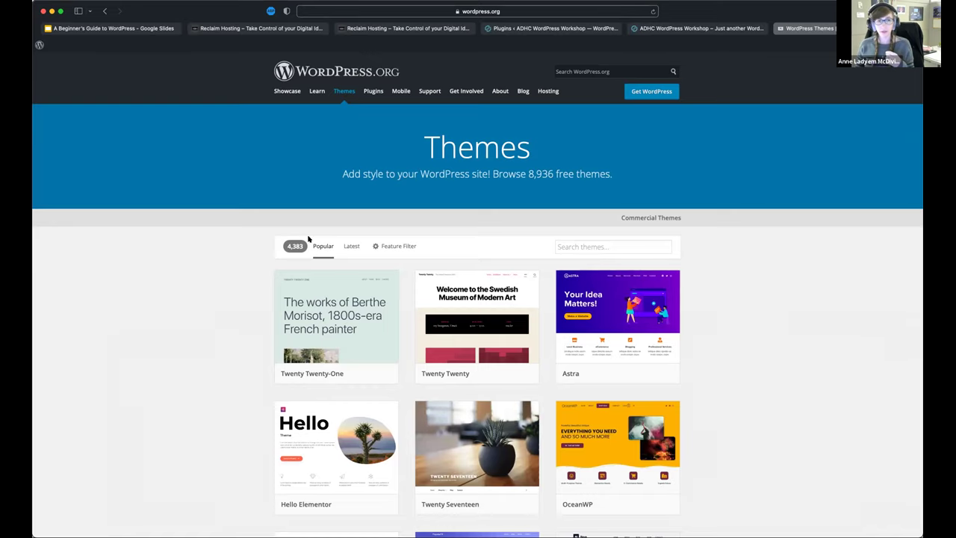
{"action": "left_click", "coordinate": [392, 247]}
{"action": "left_click", "coordinate": [388, 317]}
{"action": "left_click", "coordinate": [307, 274]}
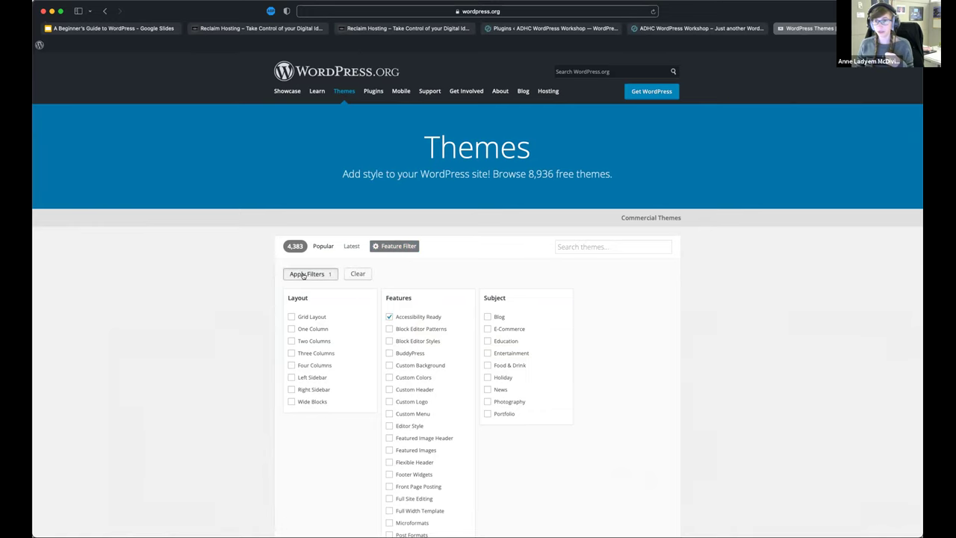
Browse the Accessibility Ready themes, loading more of them, to examine the available designs
{"action": "scroll", "coordinate": [235, 289], "scroll_direction": "down", "scroll_amount": 4}
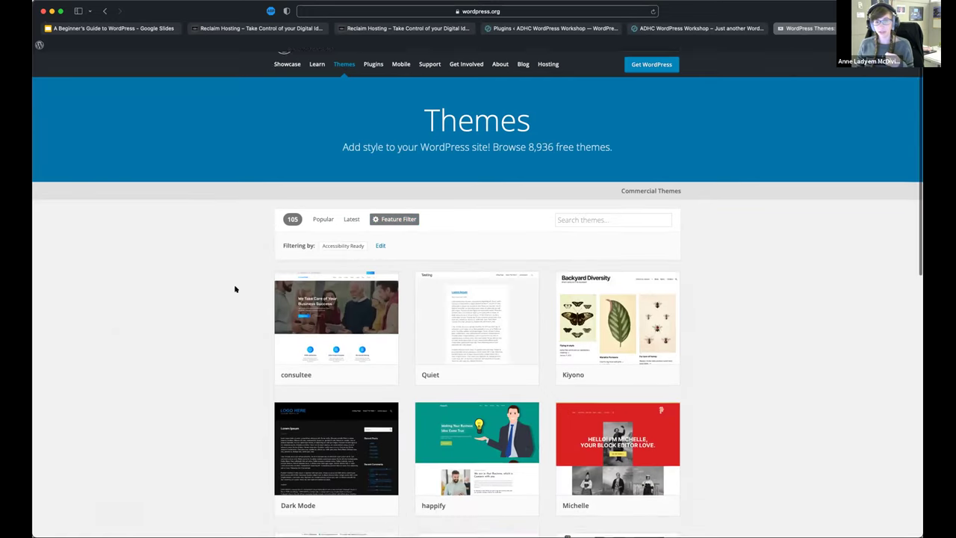
{"action": "scroll", "coordinate": [235, 289], "scroll_direction": "down", "scroll_amount": 2}
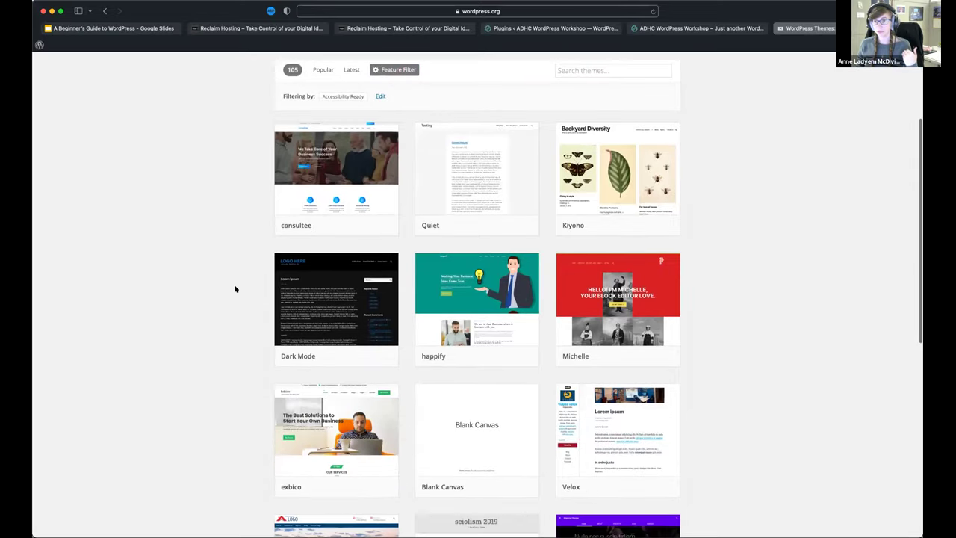
{"action": "scroll", "coordinate": [234, 289], "scroll_direction": "down", "scroll_amount": 1}
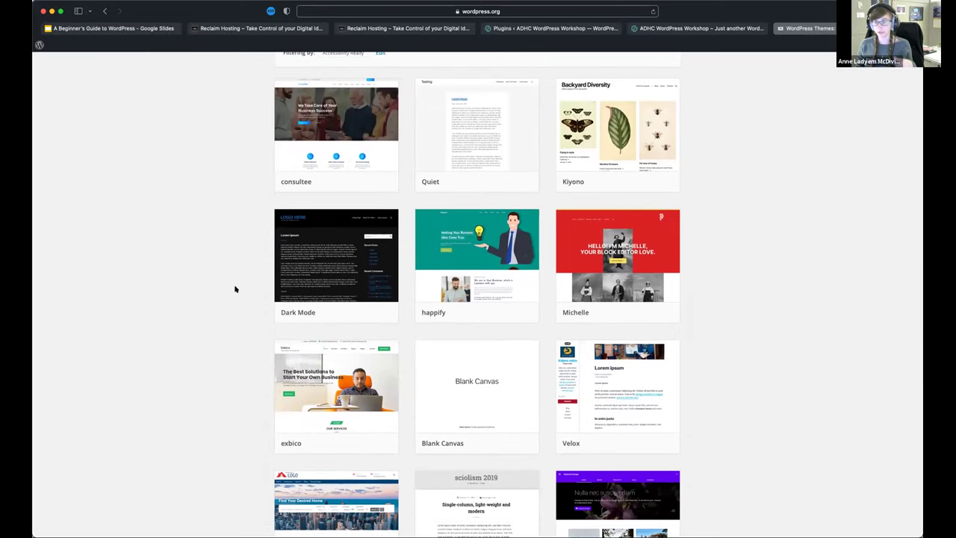
{"action": "scroll", "coordinate": [235, 289], "scroll_direction": "down", "scroll_amount": 3}
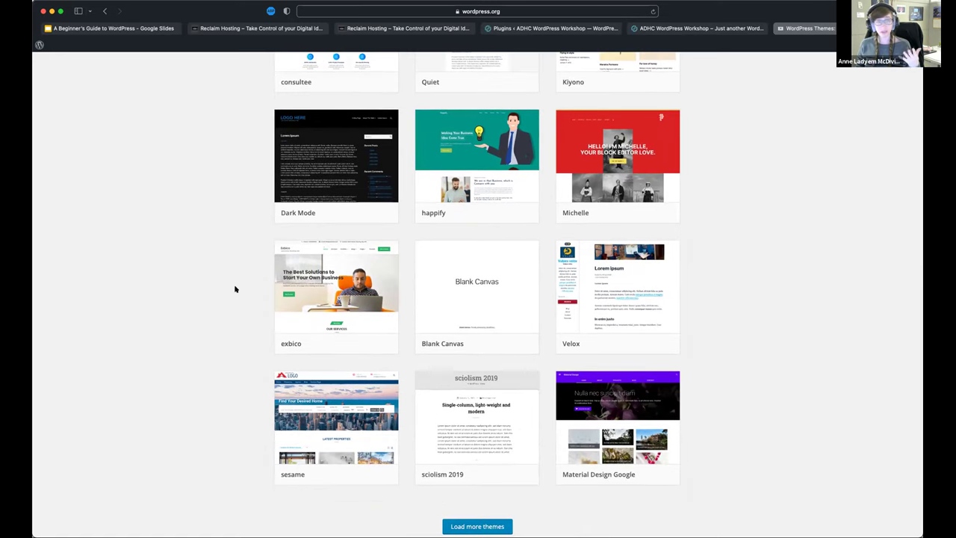
{"action": "scroll", "coordinate": [234, 289], "scroll_direction": "down", "scroll_amount": 1}
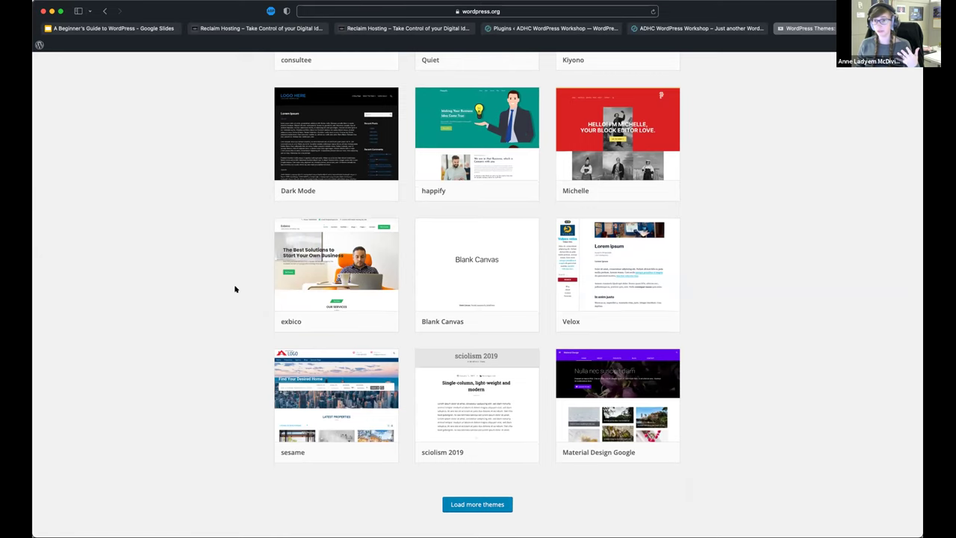
{"action": "left_click", "coordinate": [475, 504]}
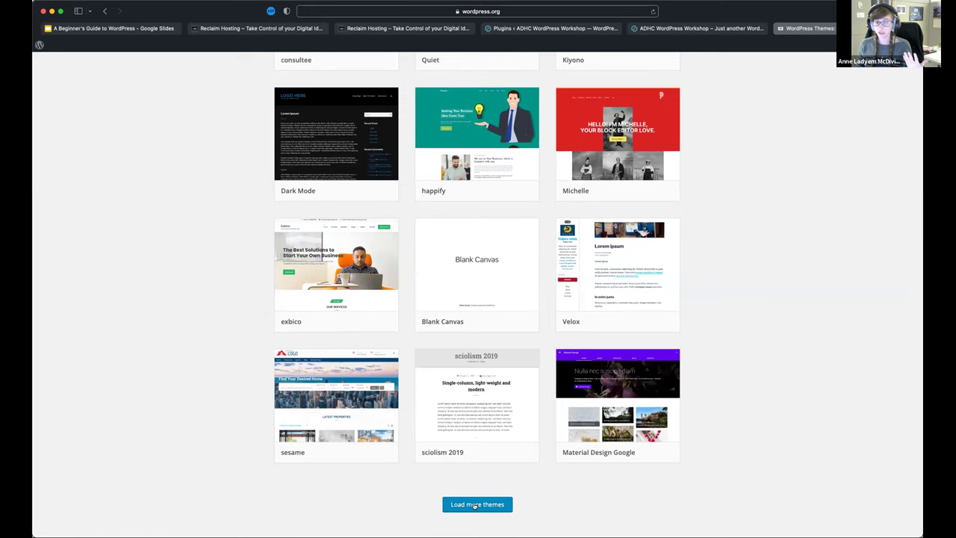
{"action": "scroll", "coordinate": [599, 404], "scroll_direction": "down", "scroll_amount": 2}
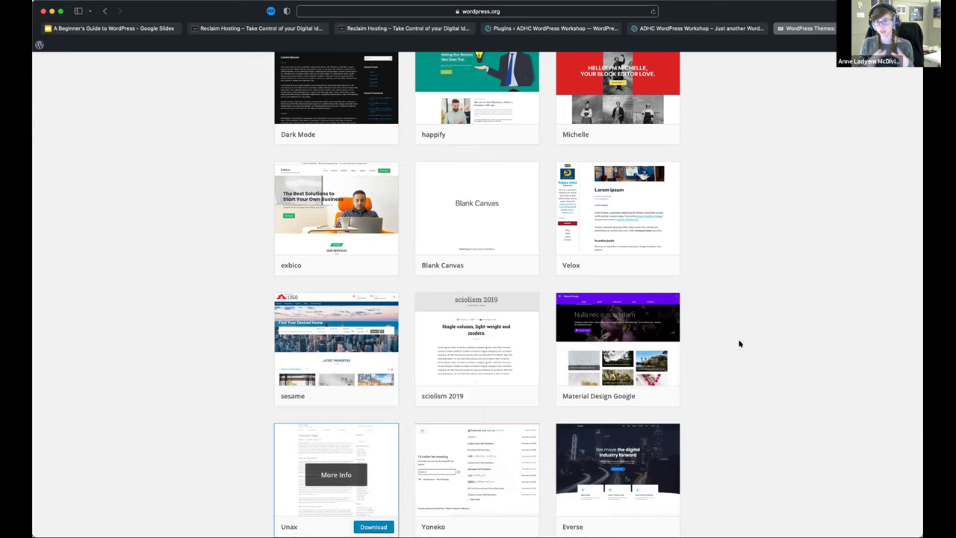
{"action": "scroll", "coordinate": [739, 343], "scroll_direction": "down", "scroll_amount": 3}
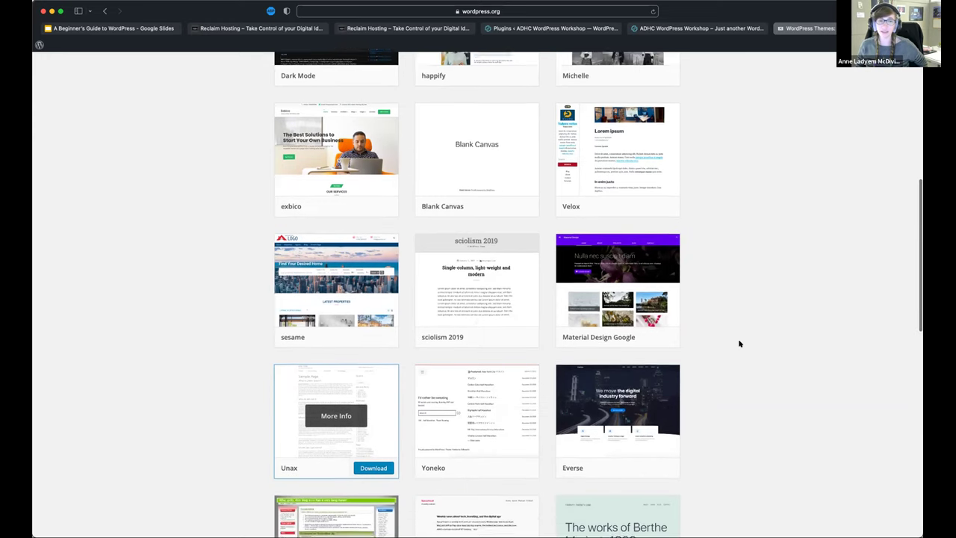
{"action": "scroll", "coordinate": [739, 341], "scroll_direction": "down", "scroll_amount": 4}
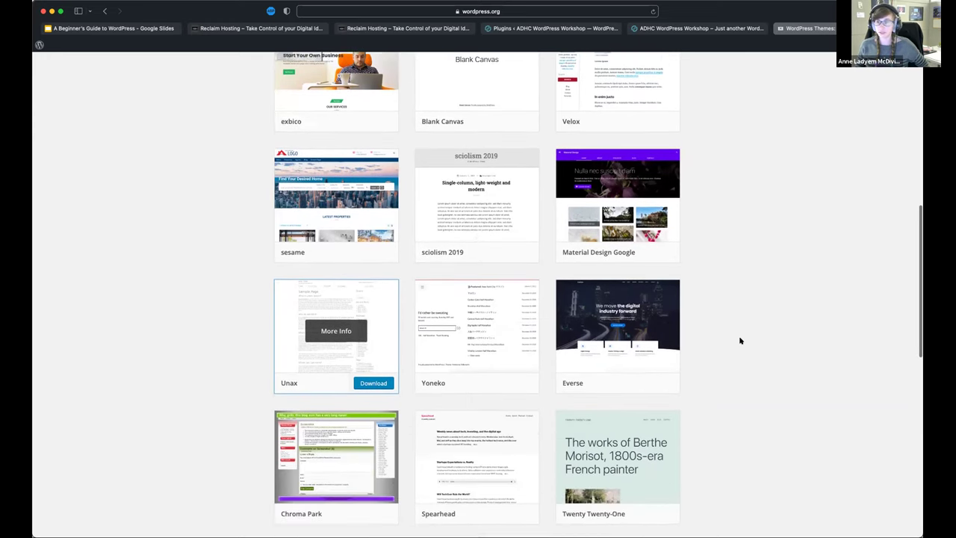
{"action": "scroll", "coordinate": [739, 340], "scroll_direction": "down", "scroll_amount": 1}
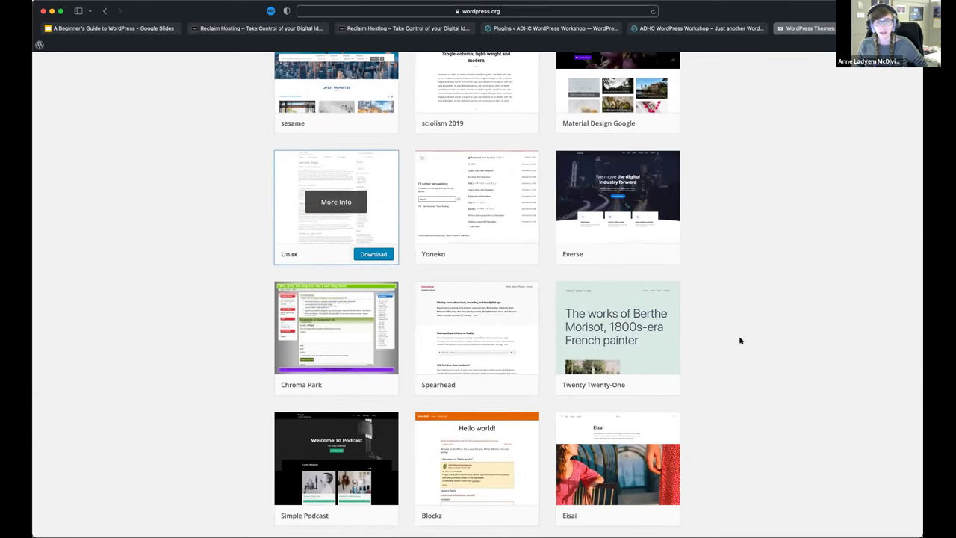
{"action": "scroll", "coordinate": [740, 340], "scroll_direction": "down", "scroll_amount": 4}
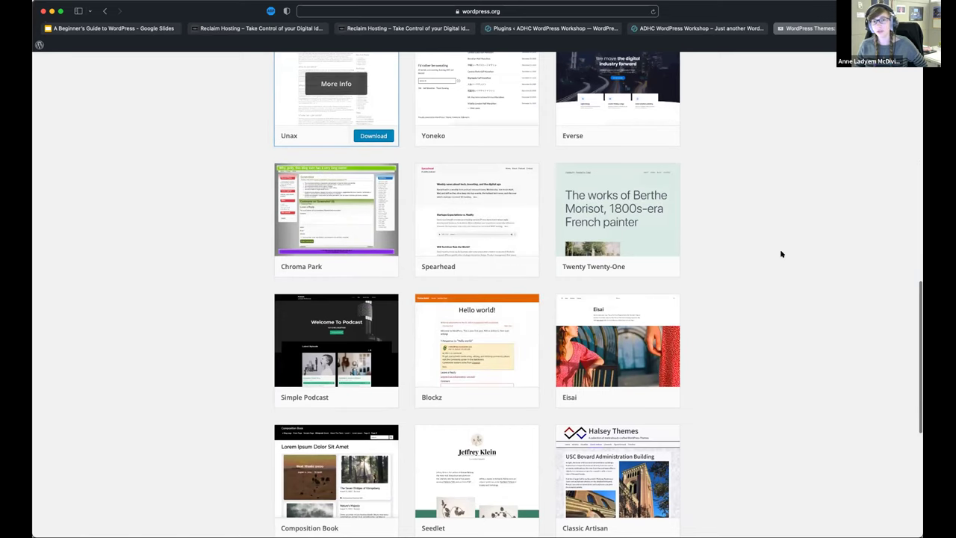
{"action": "scroll", "coordinate": [779, 254], "scroll_direction": "up", "scroll_amount": 10}
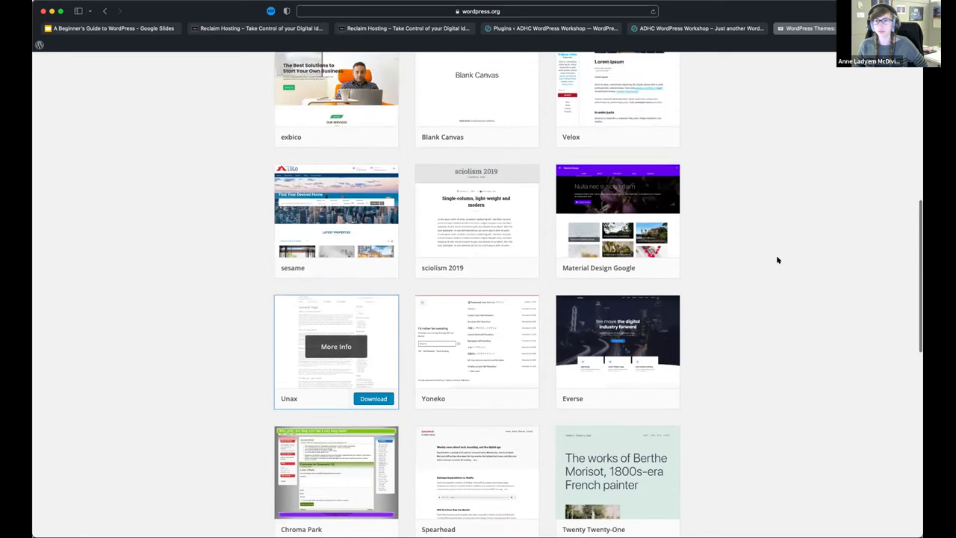
Return to the dashboard, go to adding a new theme, and search the theme catalogue for "miniva"
{"action": "left_click", "coordinate": [525, 29]}
{"action": "mouse_move", "coordinate": [70, 180]}
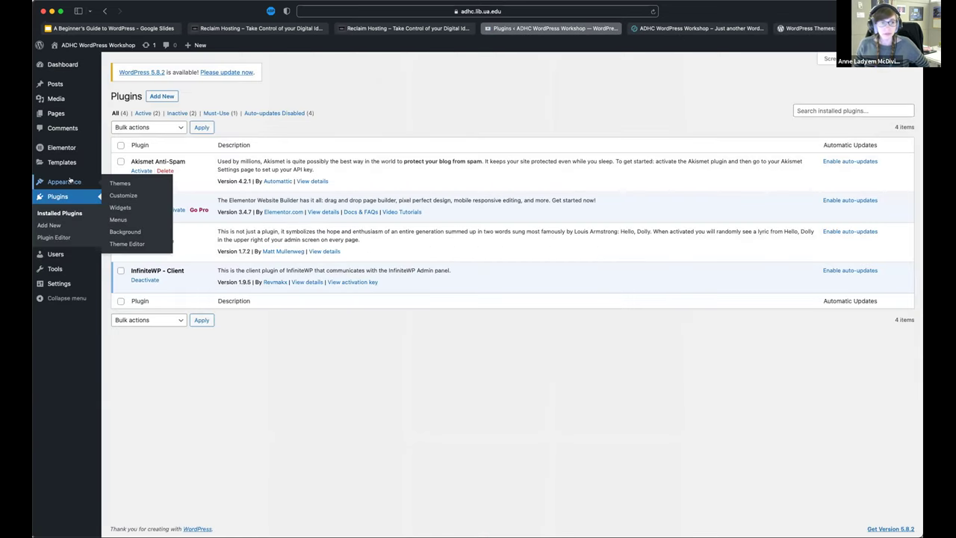
{"action": "left_click", "coordinate": [119, 183]}
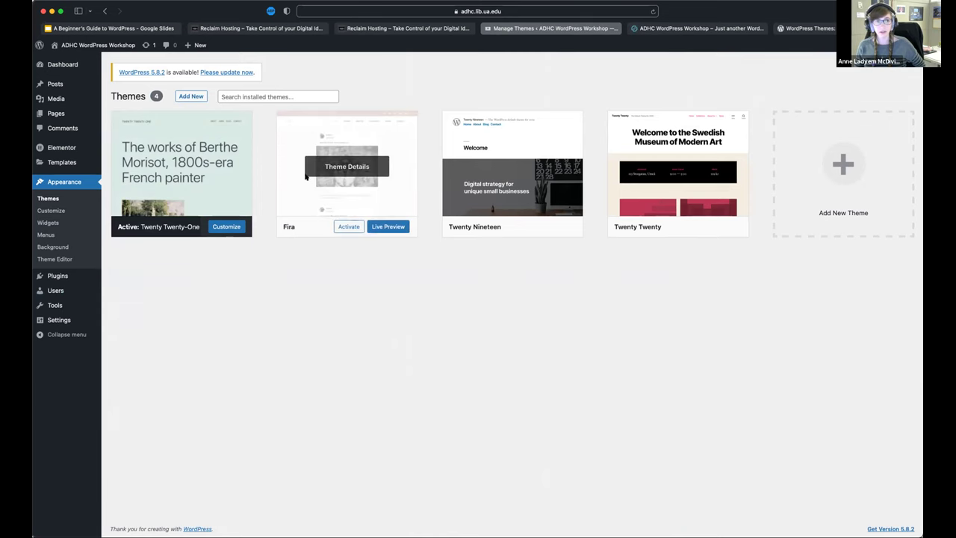
{"action": "left_click", "coordinate": [192, 96]}
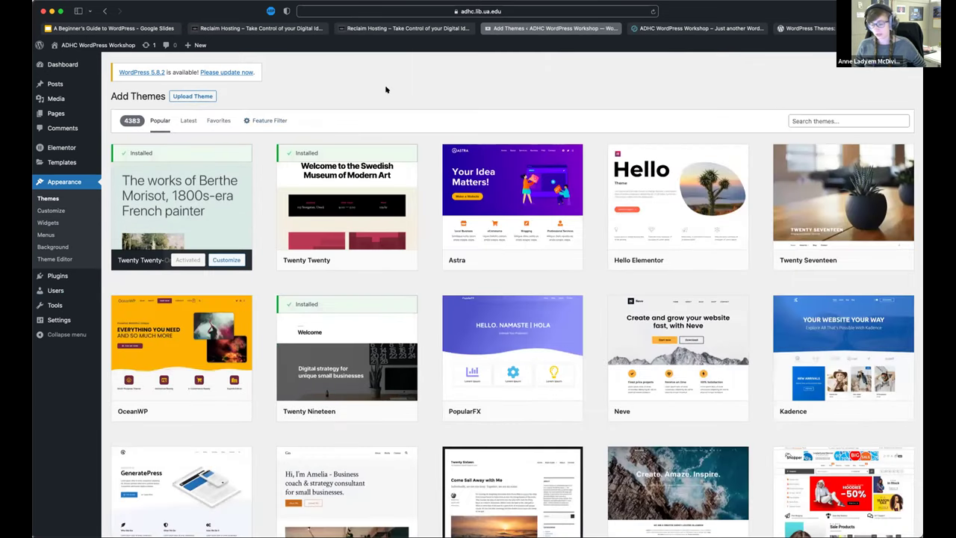
{"action": "left_click", "coordinate": [821, 120]}
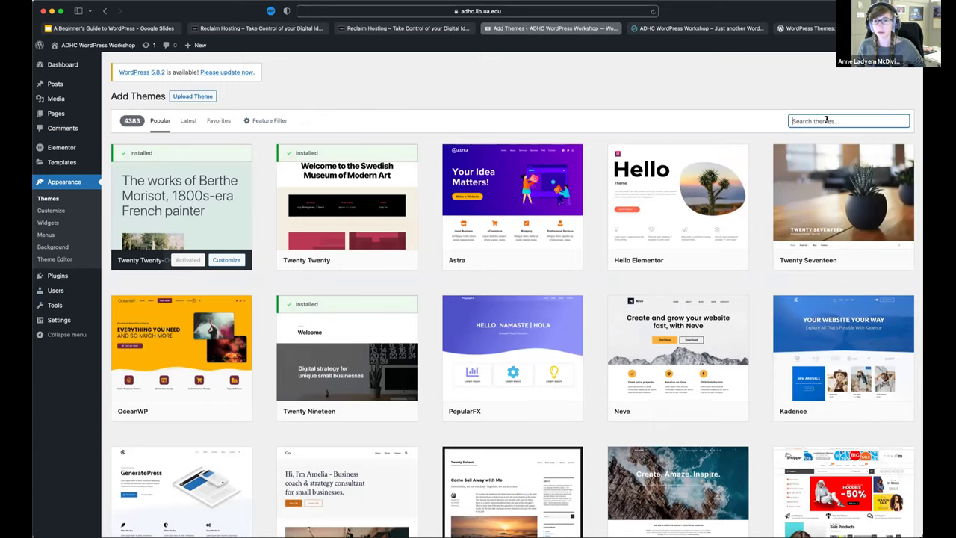
{"action": "type", "text": "miniva"}
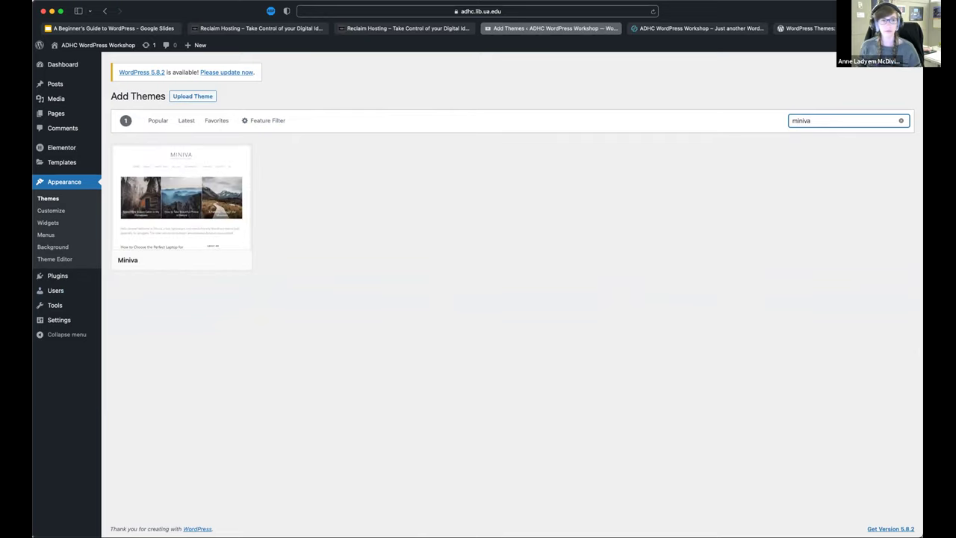
Install the Miniva theme from the search results and activate it on the site
{"action": "mouse_move", "coordinate": [229, 262]}
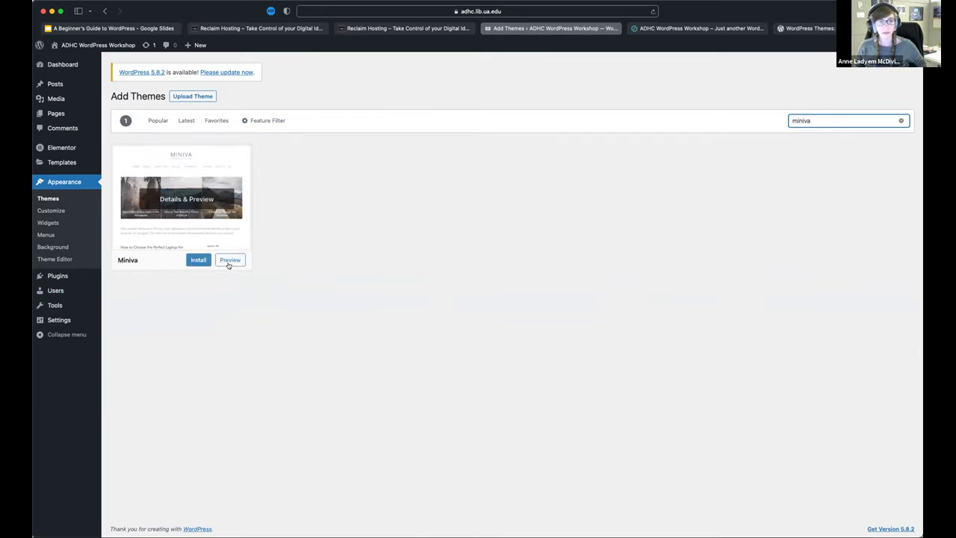
{"action": "left_click", "coordinate": [199, 260]}
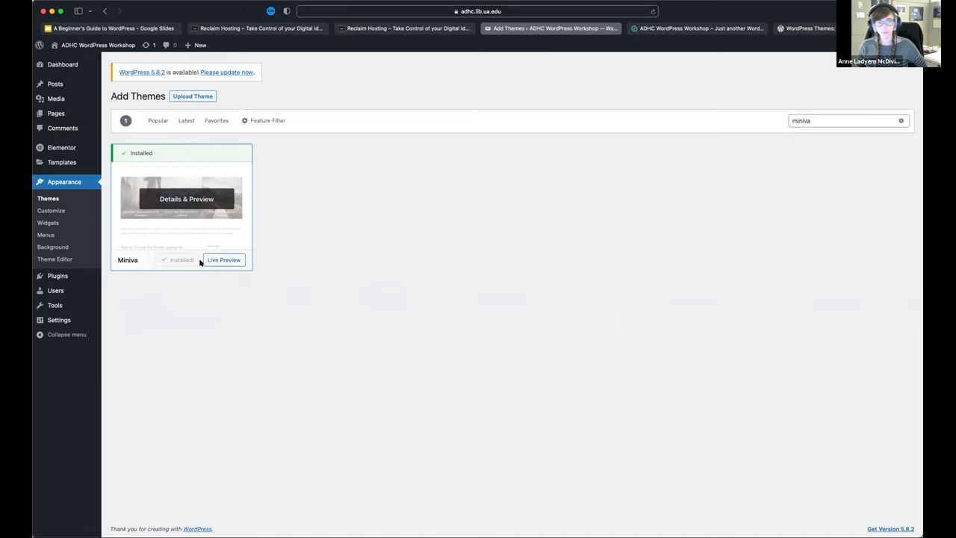
{"action": "left_click", "coordinate": [183, 260]}
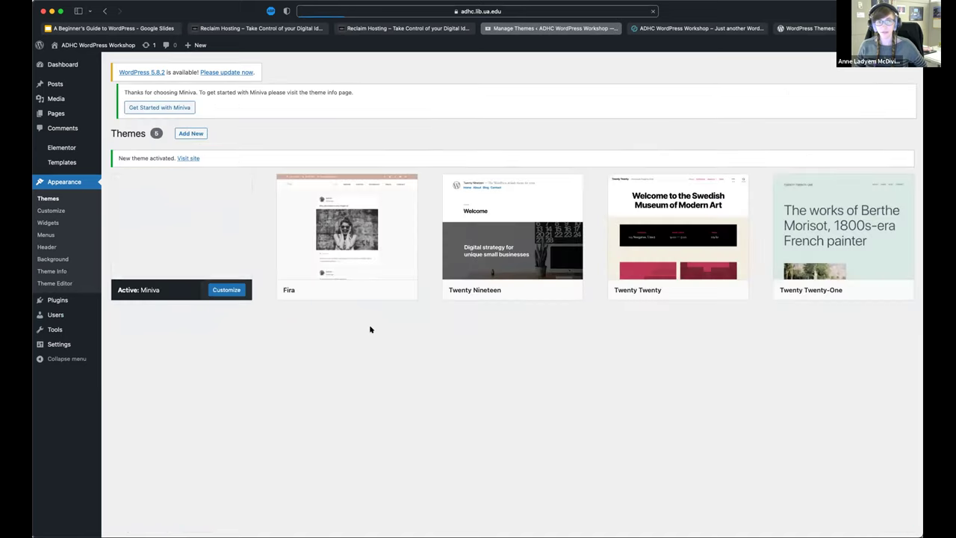
Refresh the live site's front page and review its posts, sidebar and footer in the Miniva theme
{"action": "left_click", "coordinate": [693, 30]}
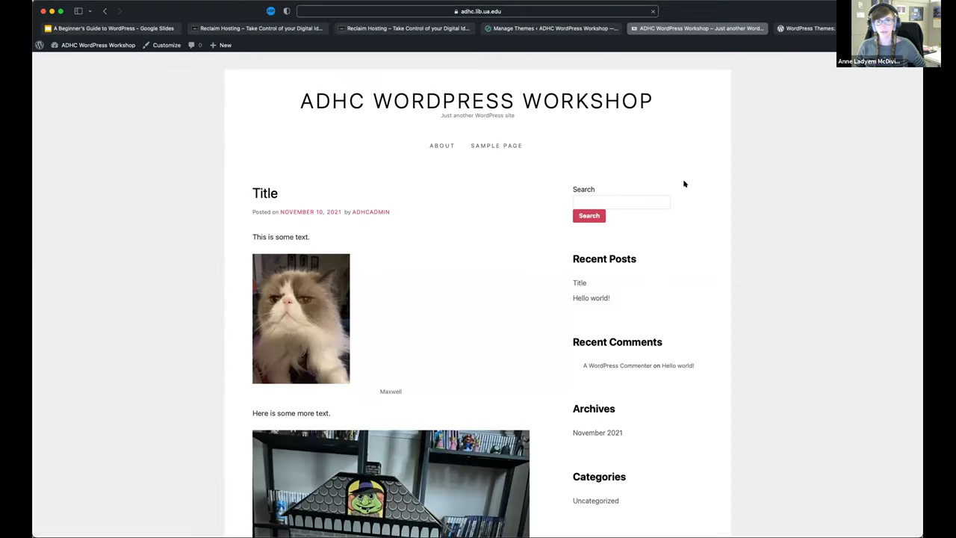
{"action": "scroll", "coordinate": [701, 172], "scroll_direction": "down", "scroll_amount": 10}
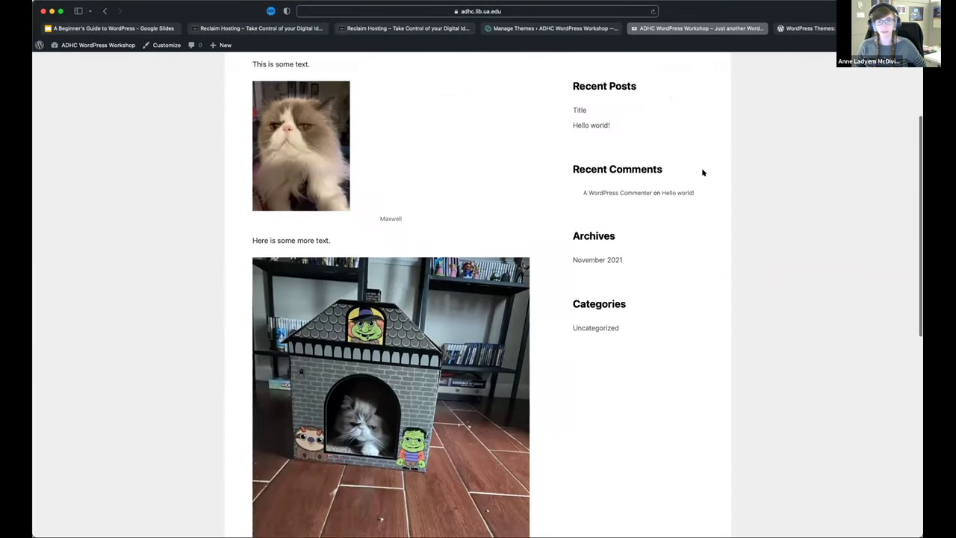
{"action": "scroll", "coordinate": [702, 173], "scroll_direction": "down", "scroll_amount": 3}
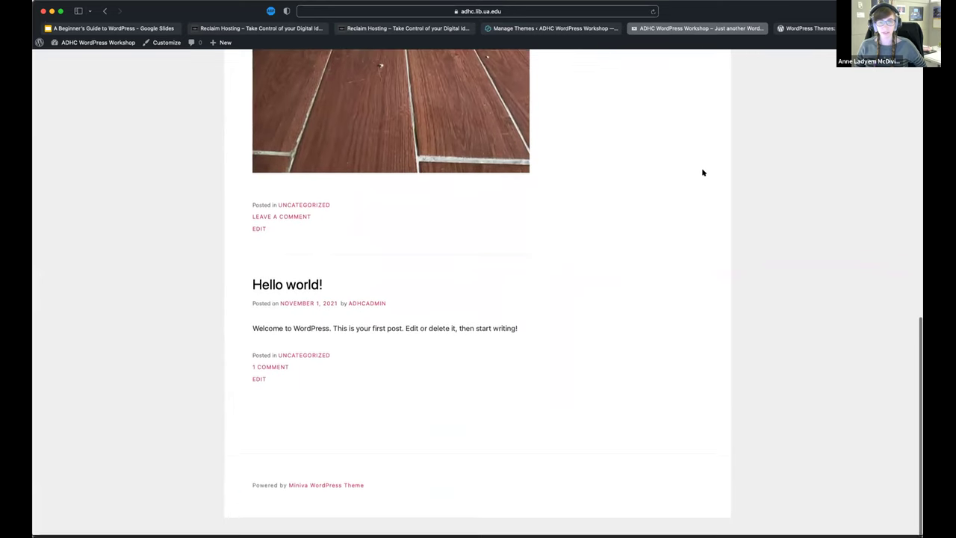
{"action": "scroll", "coordinate": [702, 173], "scroll_direction": "up", "scroll_amount": 3}
{"action": "scroll", "coordinate": [702, 173], "scroll_direction": "up", "scroll_amount": 10}
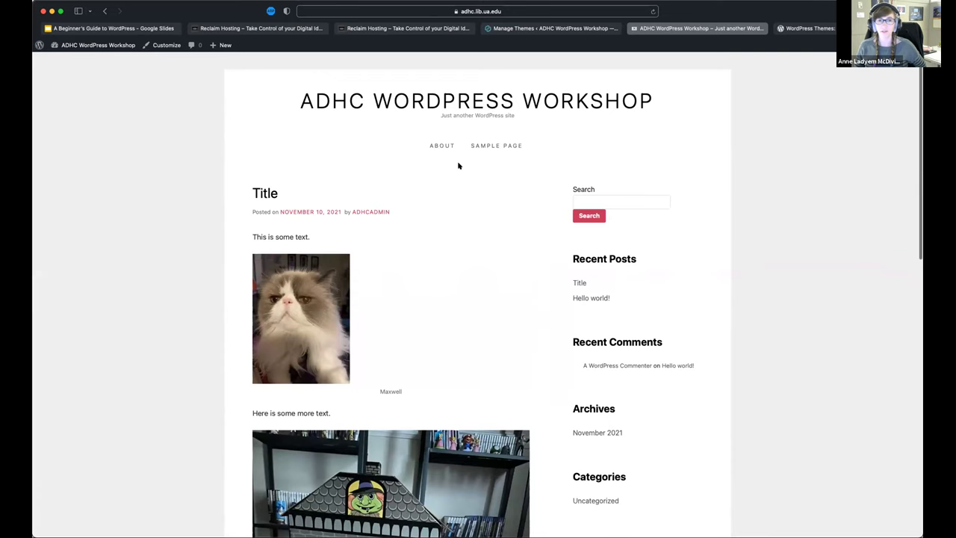
Return to the dashboard's themes and search for another new theme with "reyk"
{"action": "left_click", "coordinate": [549, 28]}
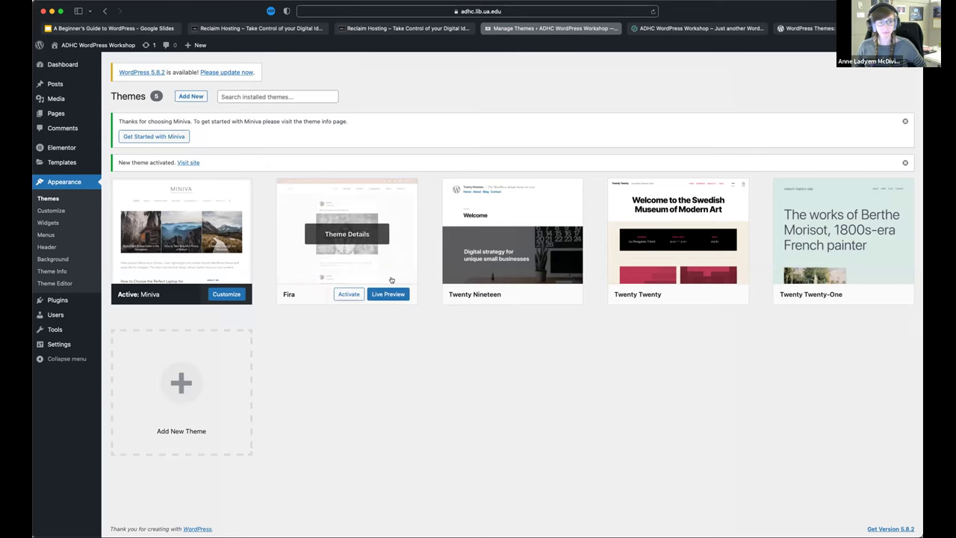
{"action": "left_click", "coordinate": [177, 385]}
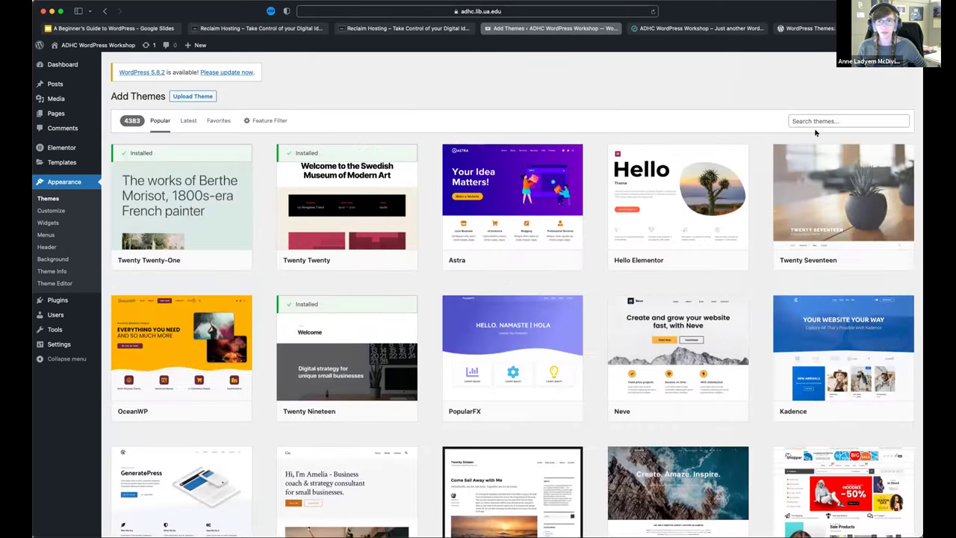
{"action": "left_click", "coordinate": [813, 121]}
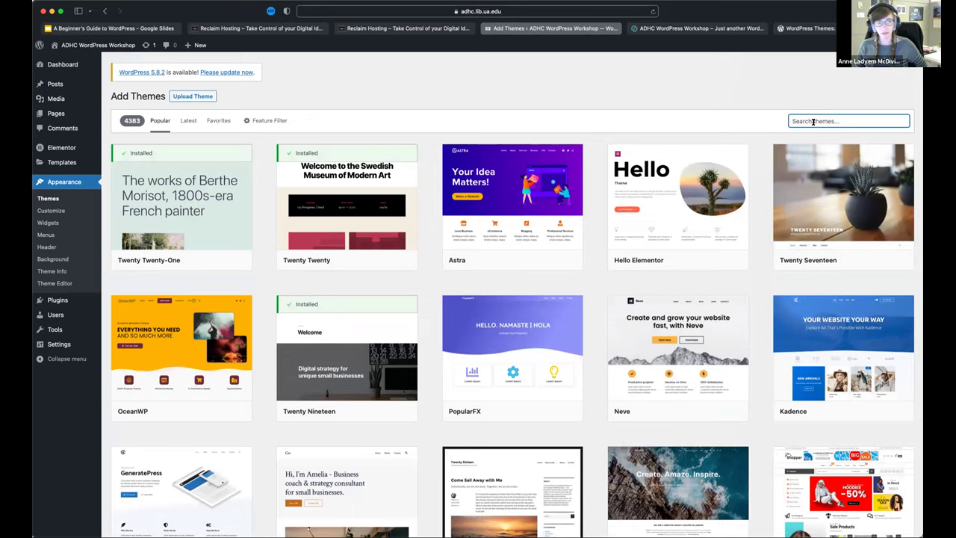
{"action": "type", "text": "reyk"}
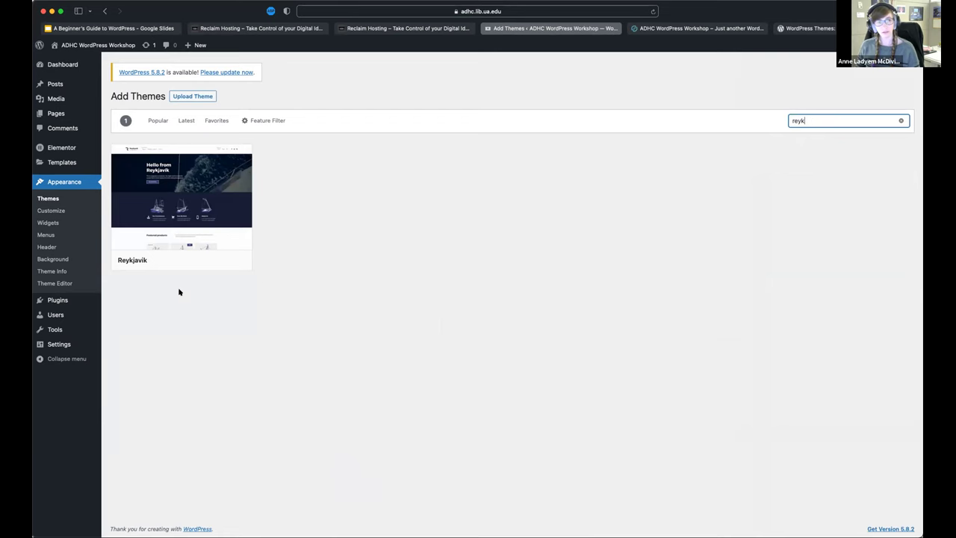
Preview the Reykjavik theme's demo page, install the theme, and activate it
{"action": "left_click", "coordinate": [228, 259]}
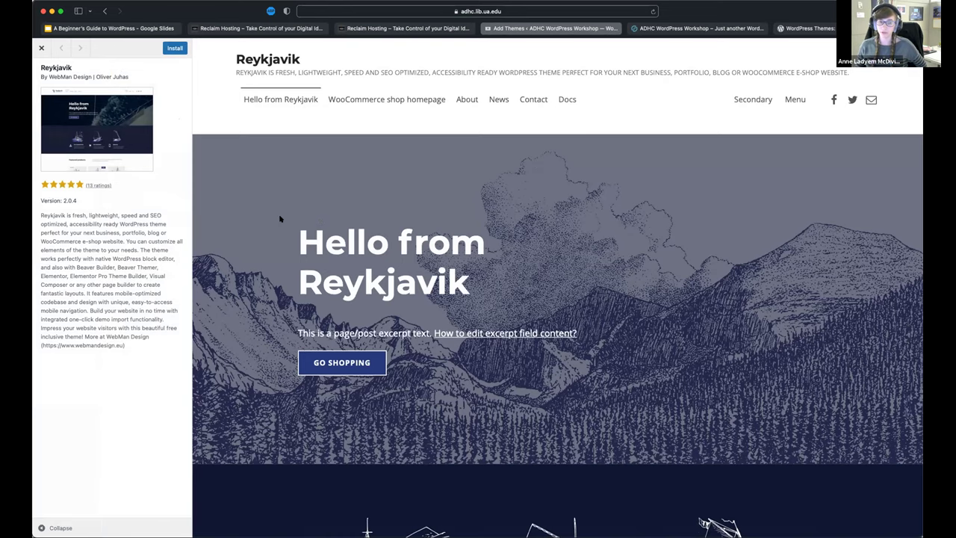
{"action": "scroll", "coordinate": [283, 218], "scroll_direction": "down", "scroll_amount": 2}
{"action": "scroll", "coordinate": [279, 213], "scroll_direction": "down", "scroll_amount": 10}
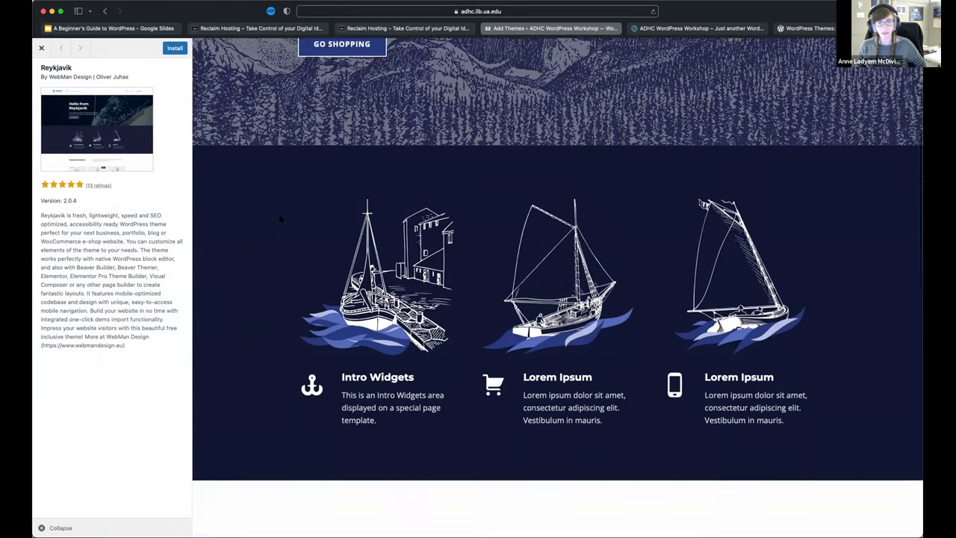
{"action": "scroll", "coordinate": [278, 214], "scroll_direction": "up", "scroll_amount": 12}
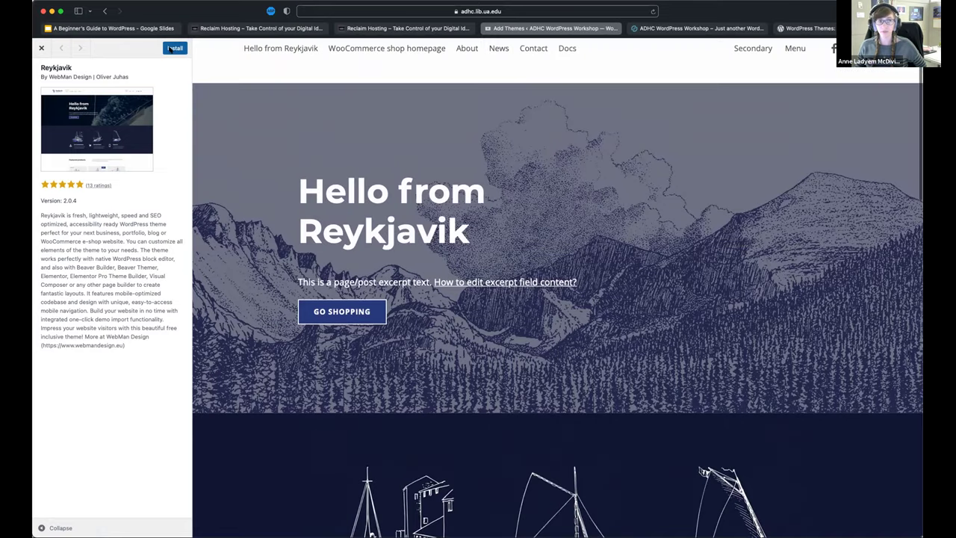
{"action": "left_click", "coordinate": [172, 48]}
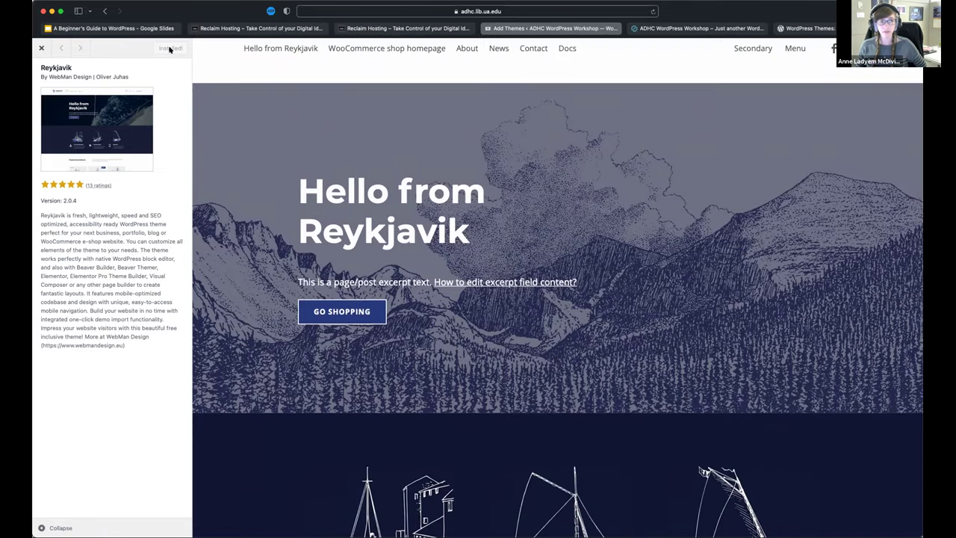
{"action": "left_click", "coordinate": [171, 49]}
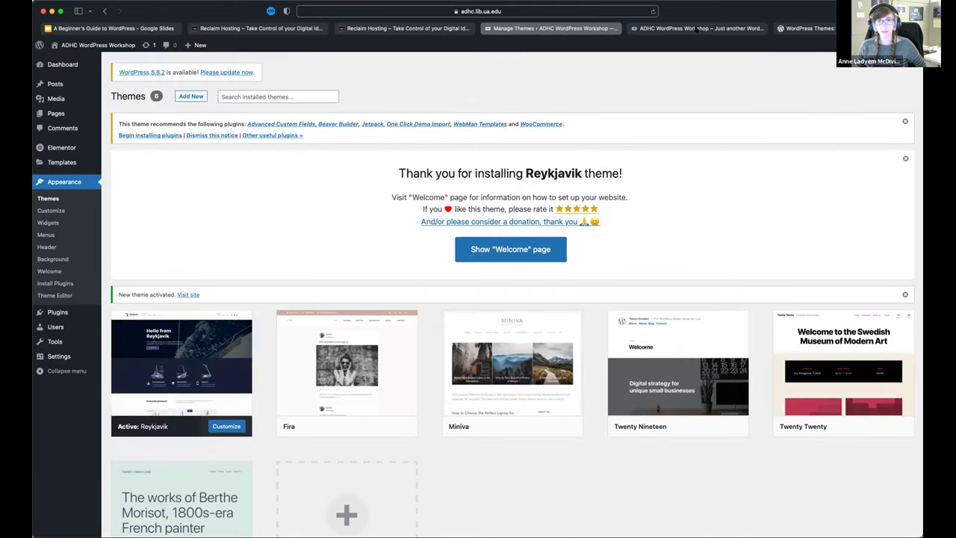
Refresh the live site's front page and examine the Reykjavik theme's header image, menu, post list, sidebar widgets and footer
{"action": "left_click", "coordinate": [697, 28]}
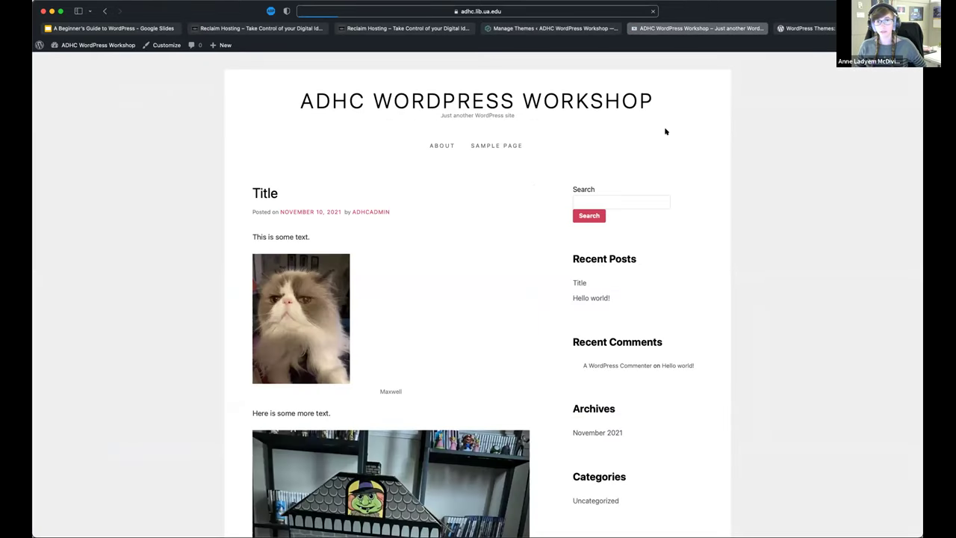
{"action": "scroll", "coordinate": [648, 129], "scroll_direction": "down", "scroll_amount": 8}
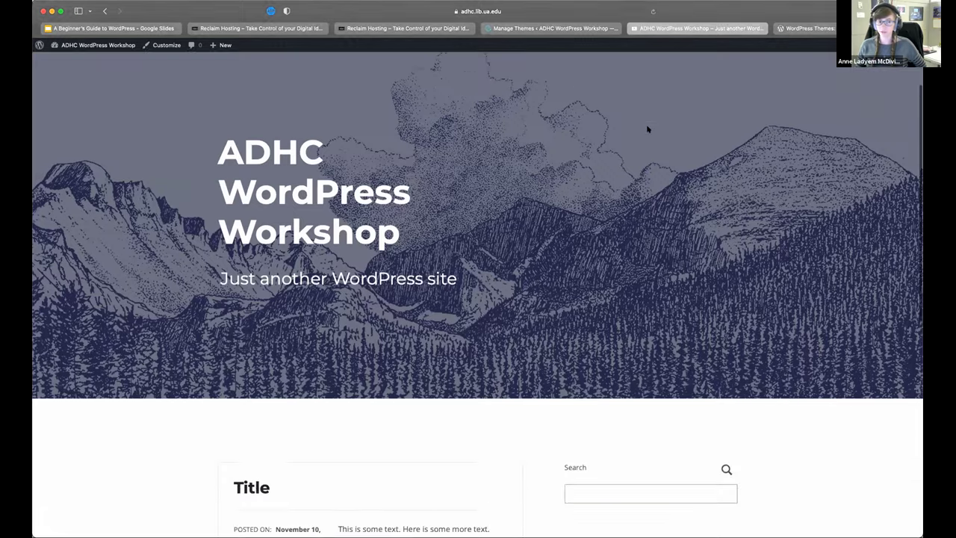
{"action": "scroll", "coordinate": [647, 129], "scroll_direction": "down", "scroll_amount": 6}
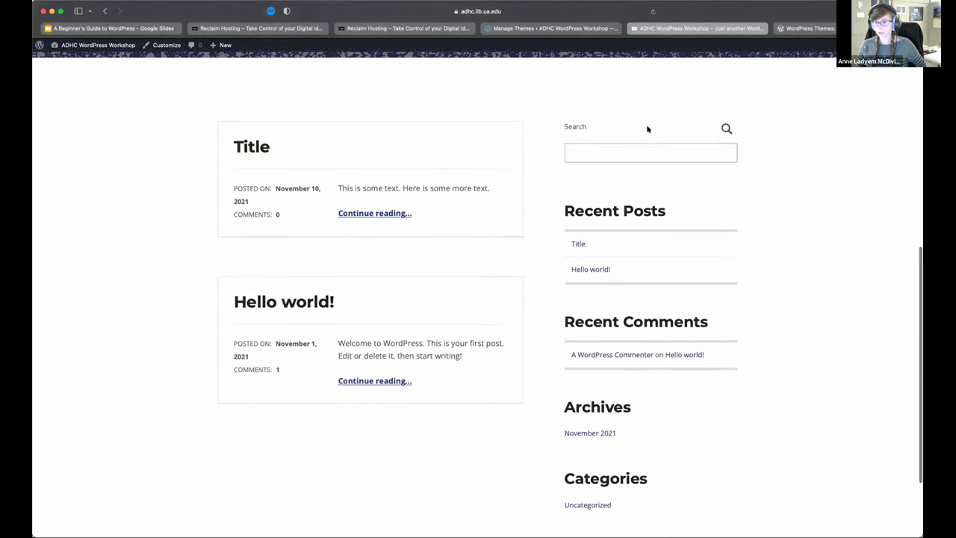
{"action": "scroll", "coordinate": [647, 129], "scroll_direction": "up", "scroll_amount": 8}
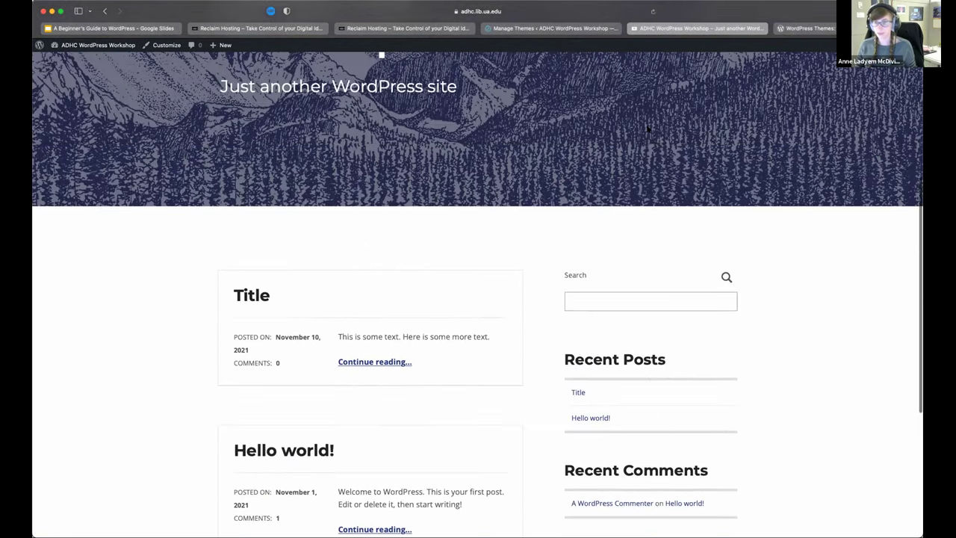
{"action": "scroll", "coordinate": [648, 129], "scroll_direction": "up", "scroll_amount": 3}
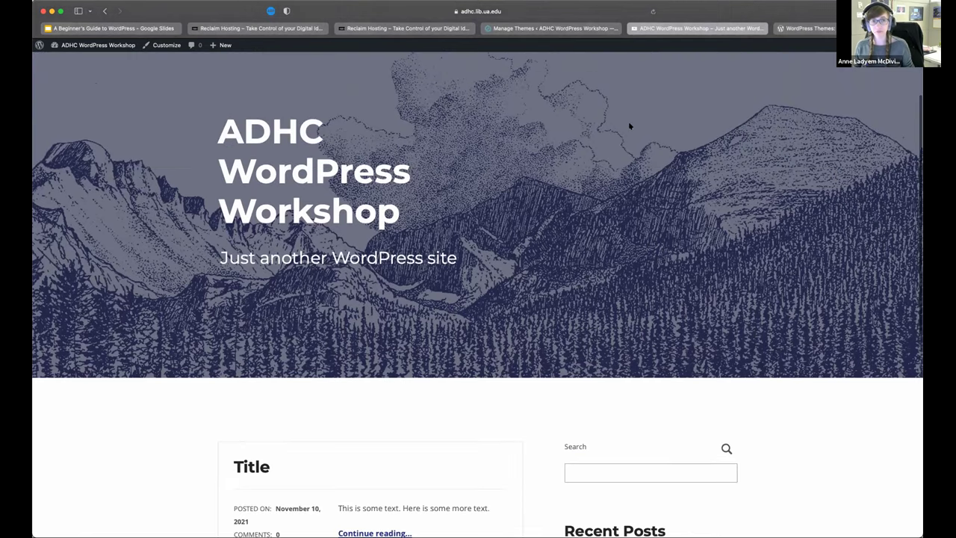
{"action": "scroll", "coordinate": [629, 126], "scroll_direction": "up", "scroll_amount": 3}
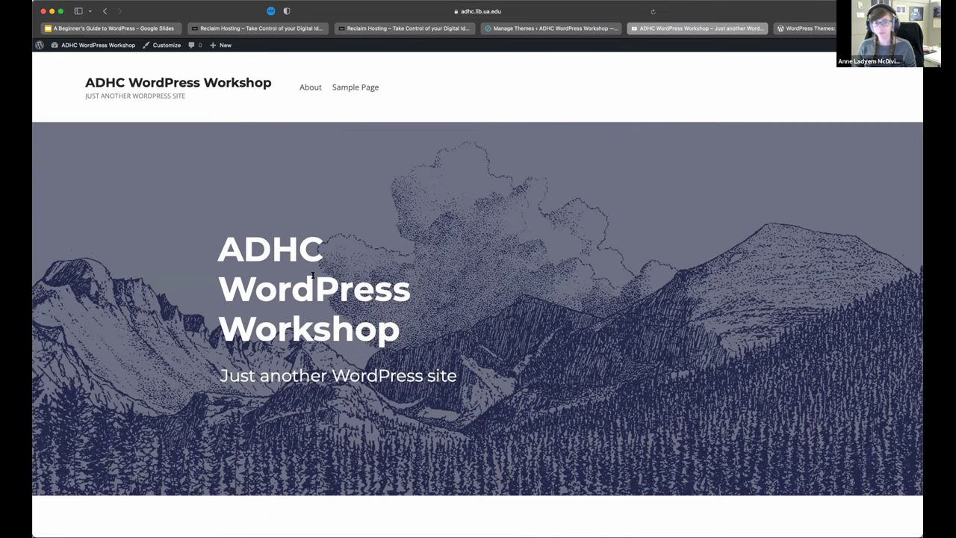
{"action": "scroll", "coordinate": [589, 238], "scroll_direction": "down", "scroll_amount": 3}
{"action": "scroll", "coordinate": [375, 265], "scroll_direction": "down", "scroll_amount": 1}
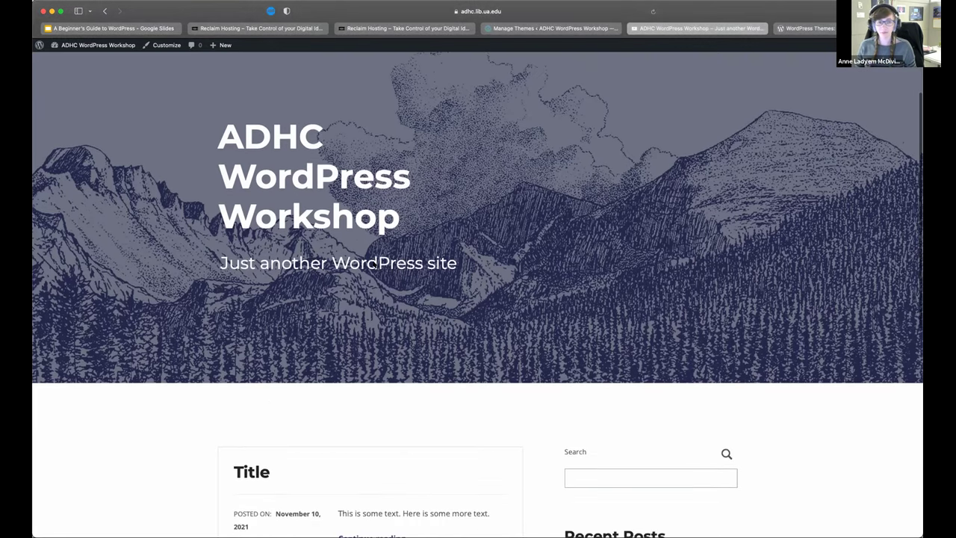
{"action": "scroll", "coordinate": [301, 243], "scroll_direction": "down", "scroll_amount": 10}
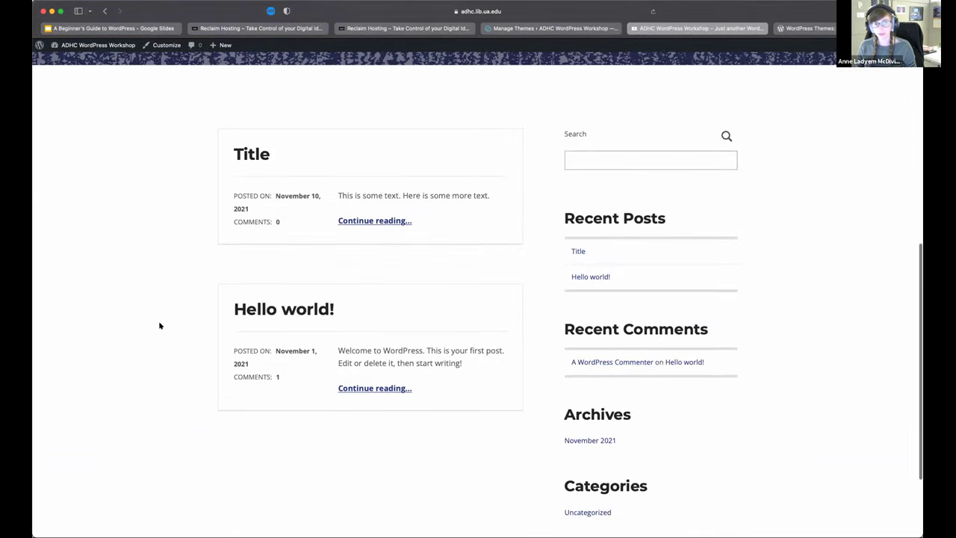
{"action": "scroll", "coordinate": [539, 301], "scroll_direction": "down", "scroll_amount": 4}
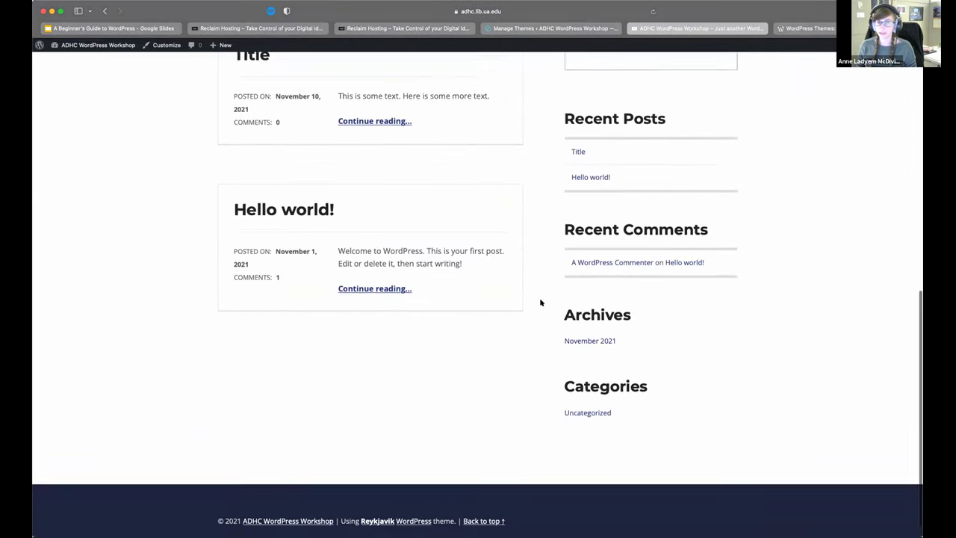
{"action": "scroll", "coordinate": [534, 341], "scroll_direction": "up", "scroll_amount": 8}
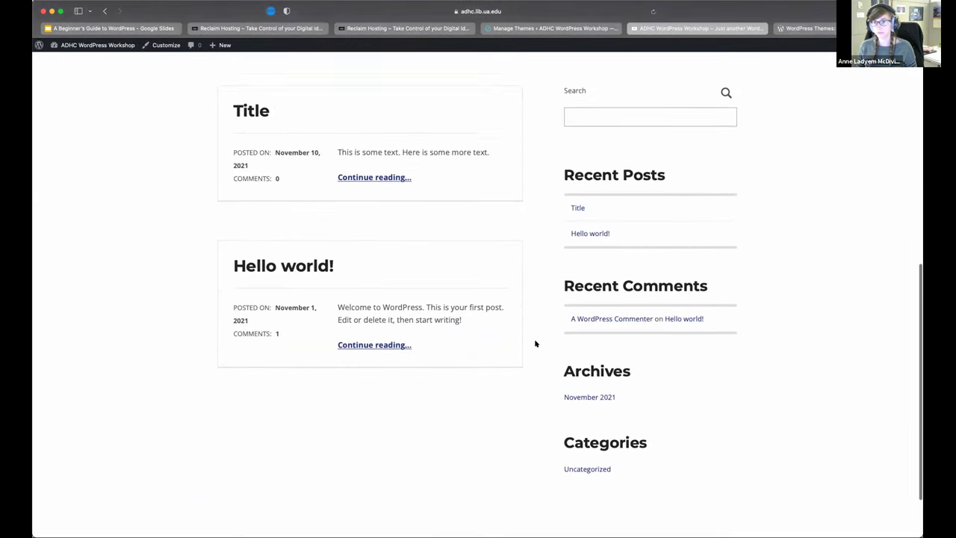
{"action": "scroll", "coordinate": [533, 342], "scroll_direction": "up", "scroll_amount": 4}
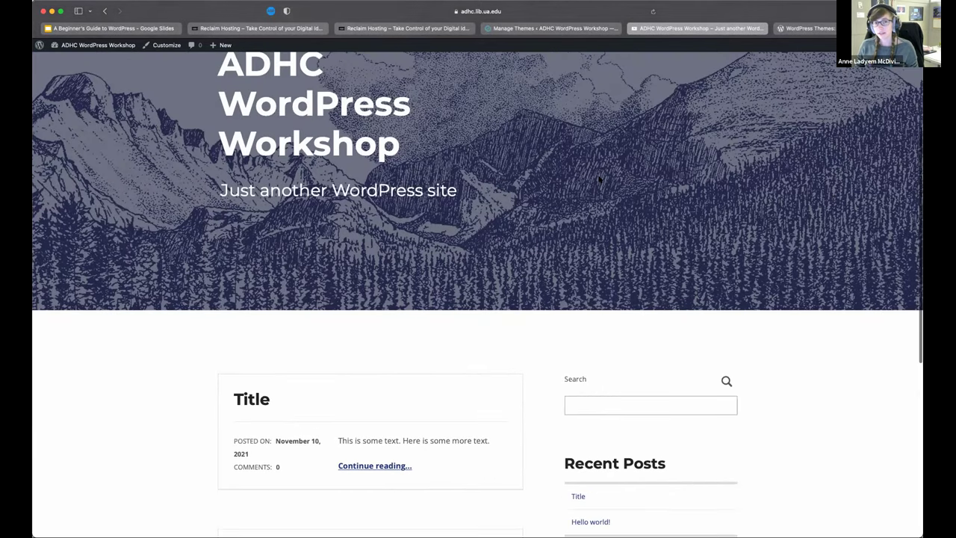
{"action": "scroll", "coordinate": [588, 179], "scroll_direction": "up", "scroll_amount": 6}
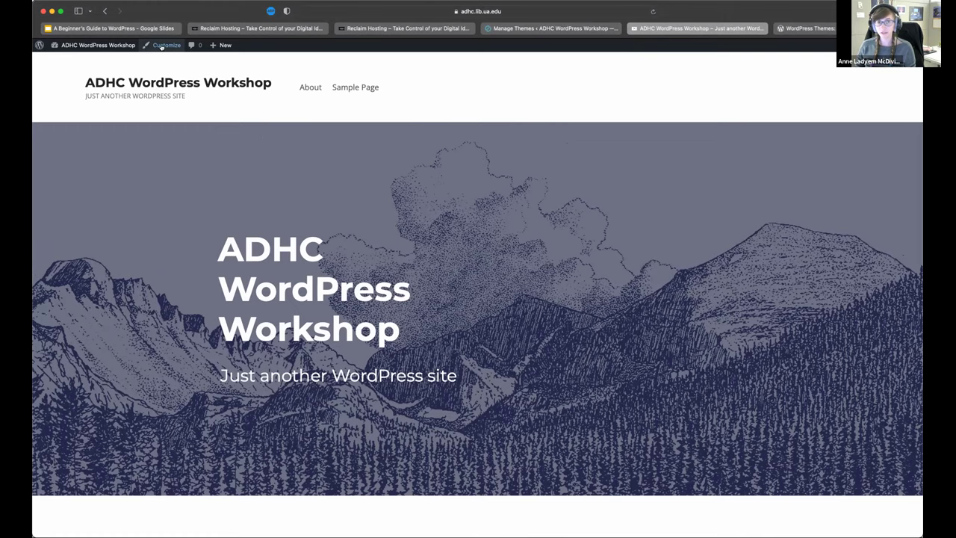
Check the Appearance options on the dashboard's Themes page and return to the live site
{"action": "left_click", "coordinate": [539, 28]}
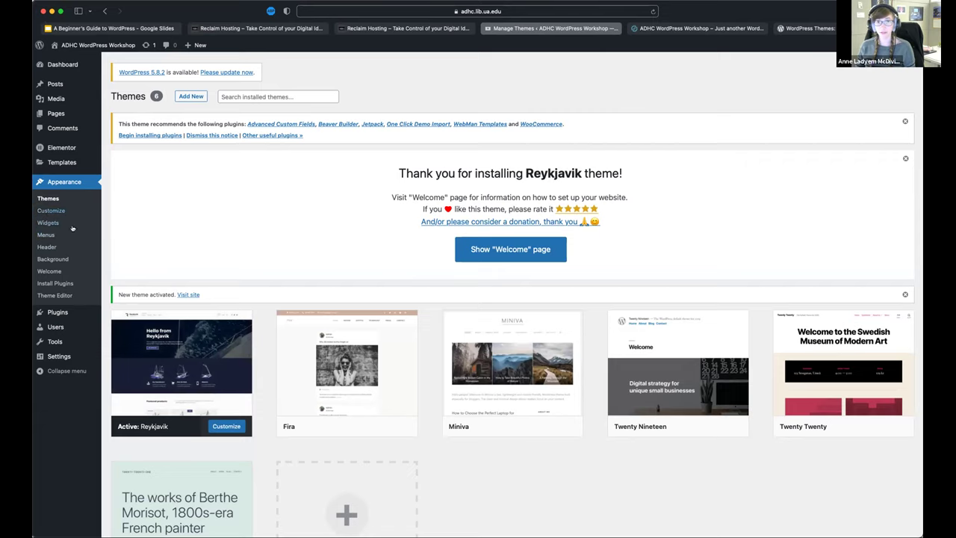
{"action": "key", "text": "ctrl+Tab"}
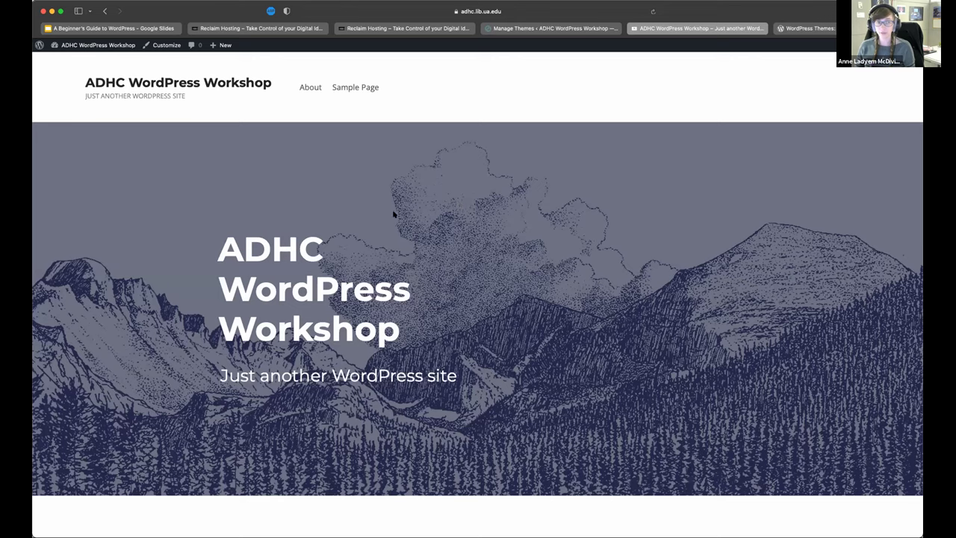
Open the site customizer, dismiss the autosave notice, and review the Layout settings under Theme Options
{"action": "left_click", "coordinate": [169, 46]}
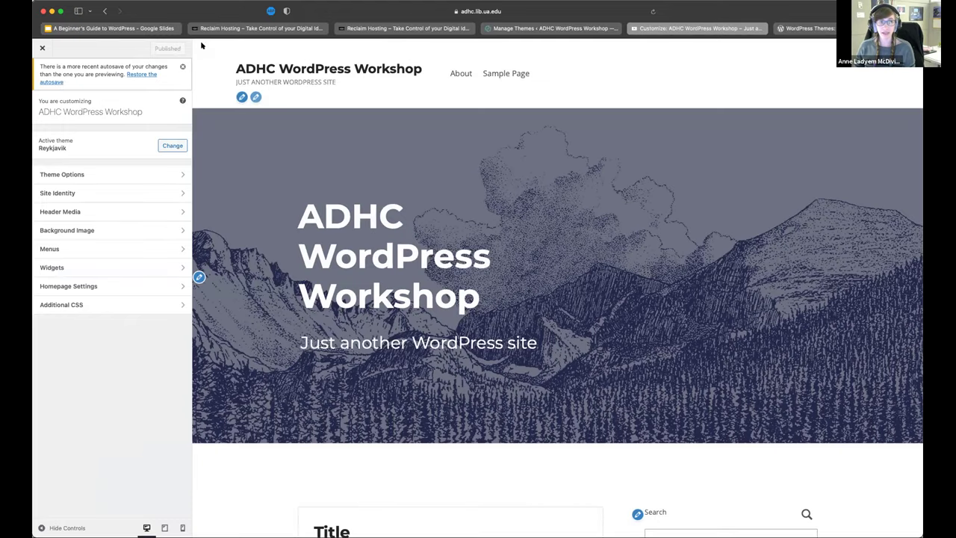
{"action": "left_click", "coordinate": [182, 66]}
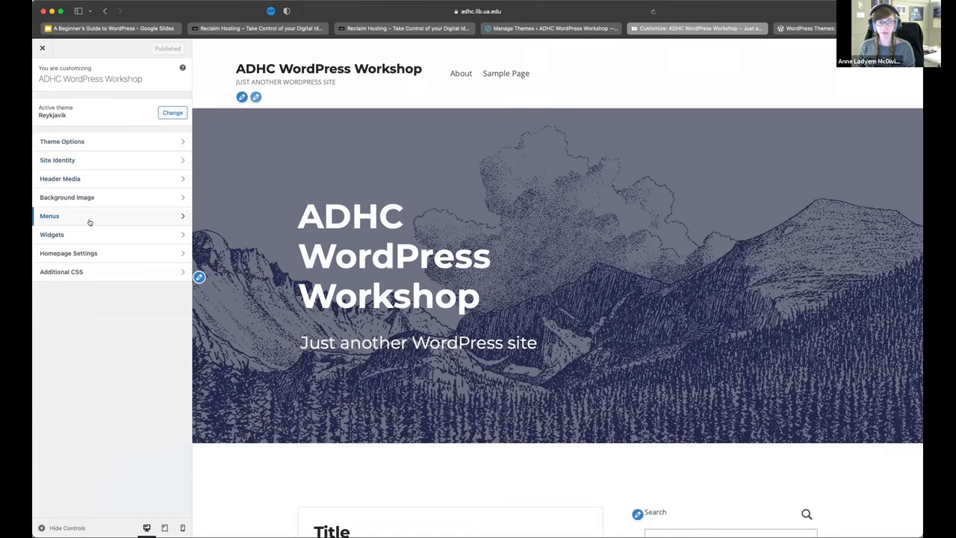
{"action": "left_click", "coordinate": [158, 142]}
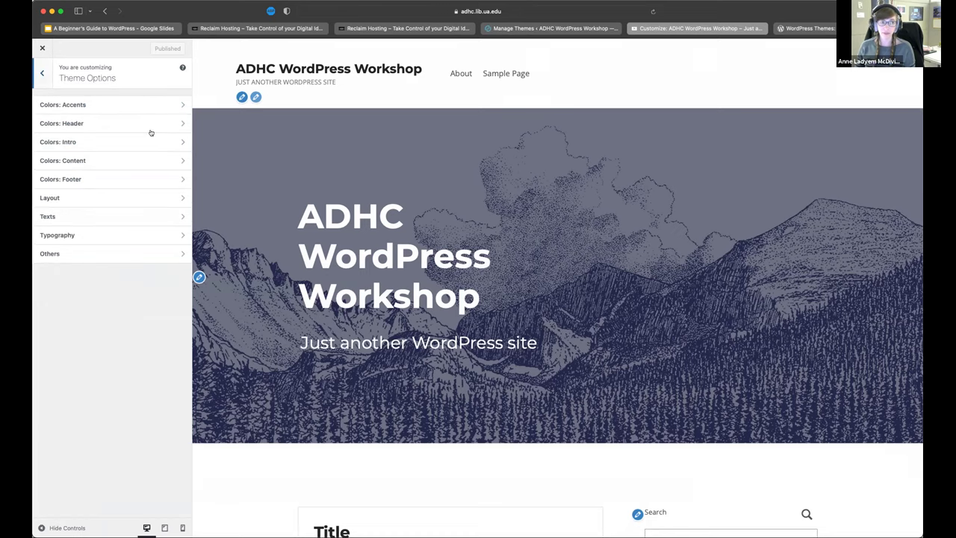
{"action": "left_click", "coordinate": [93, 198]}
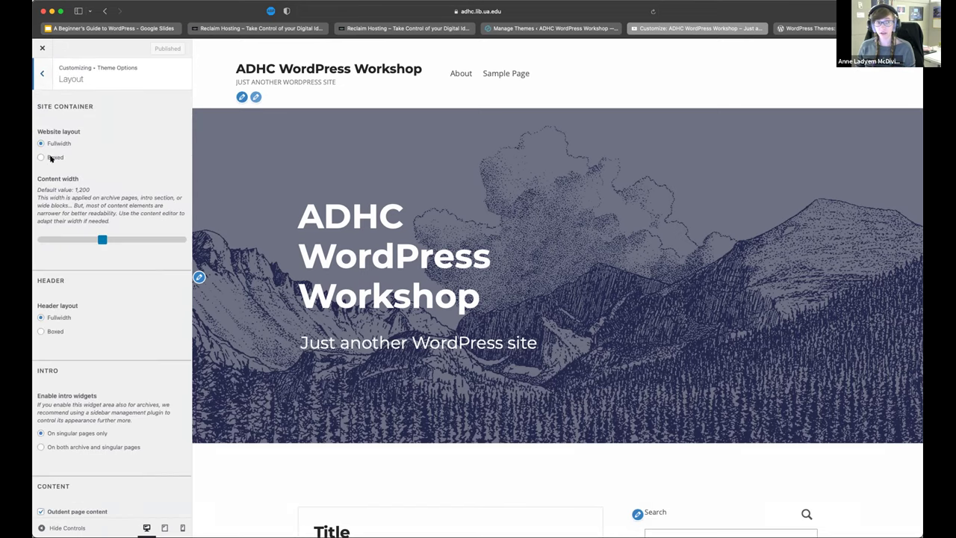
{"action": "scroll", "coordinate": [107, 156], "scroll_direction": "down", "scroll_amount": 1}
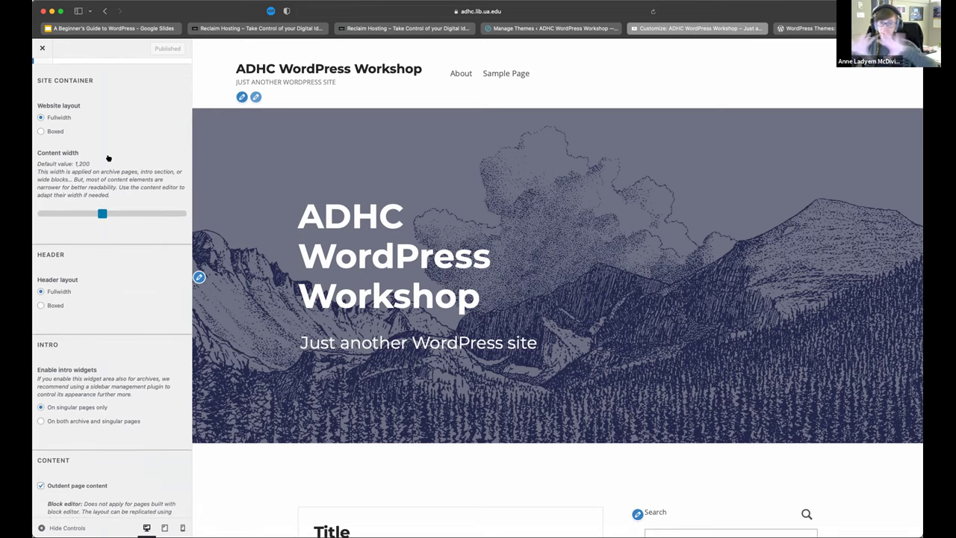
{"action": "scroll", "coordinate": [109, 158], "scroll_direction": "up", "scroll_amount": 1}
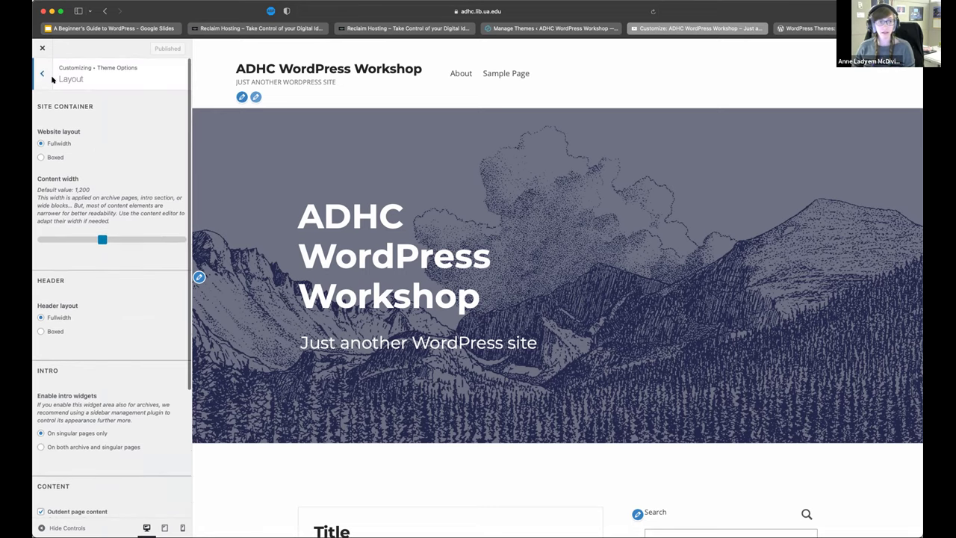
{"action": "left_click", "coordinate": [43, 73]}
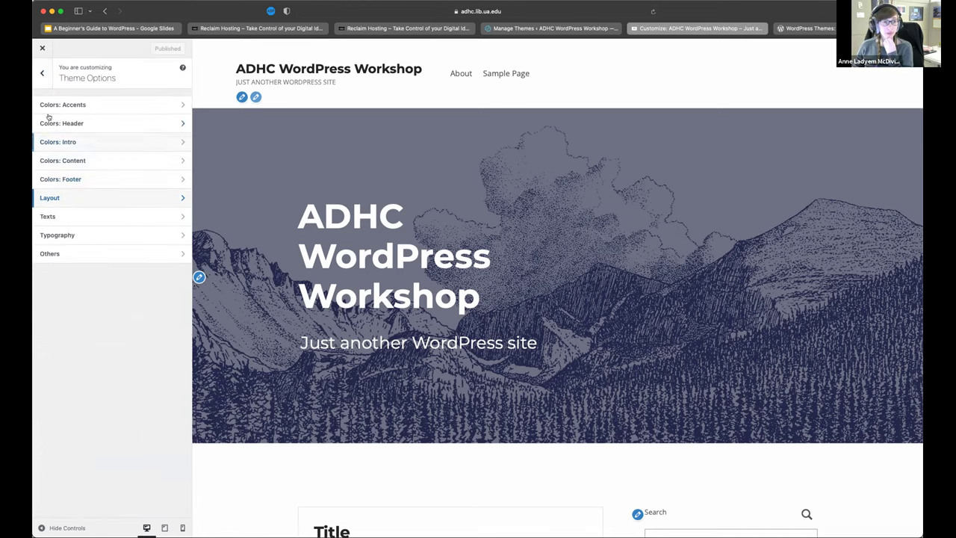
{"action": "left_click", "coordinate": [42, 72]}
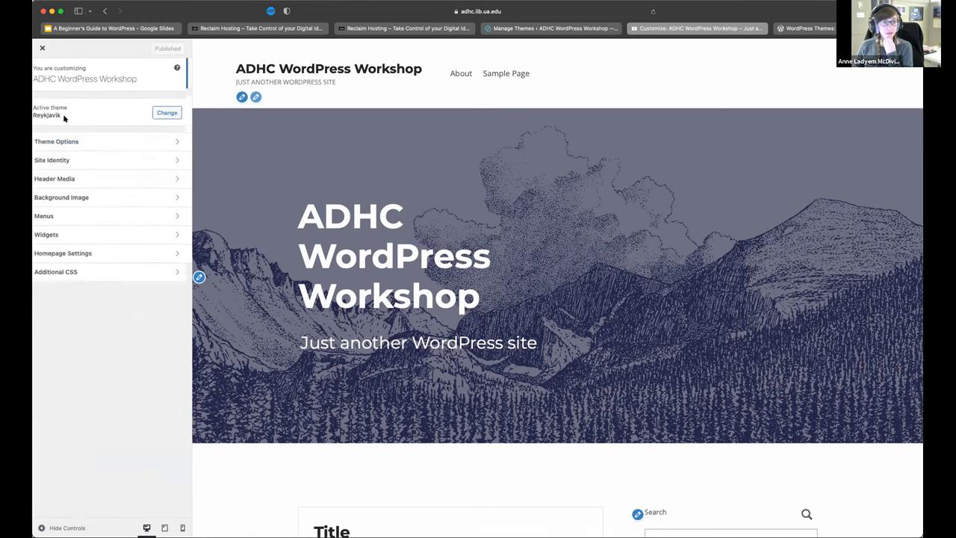
Clear the tagline in Site Identity, try hiding and redisplaying the site title and tagline, and publish the change
{"action": "left_click", "coordinate": [147, 160]}
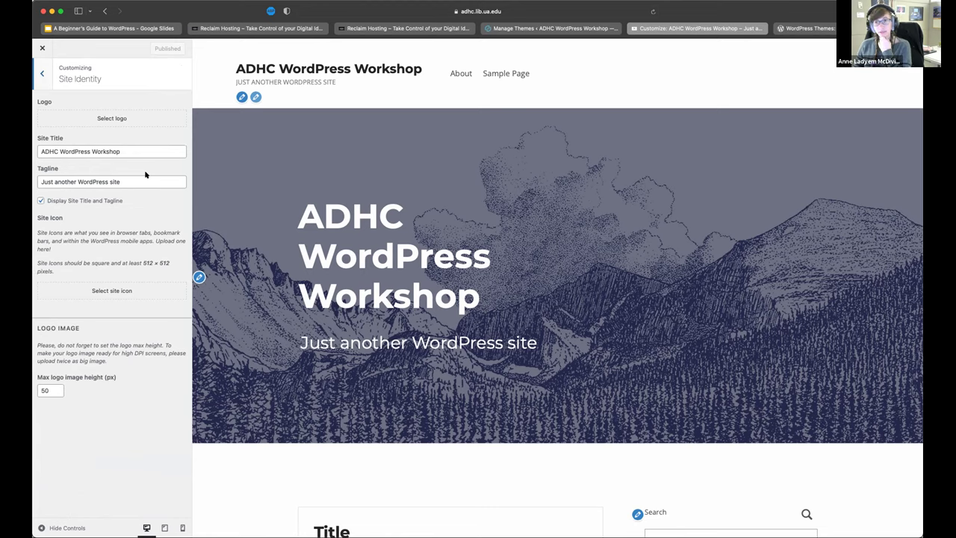
{"action": "triple_click", "coordinate": [117, 180]}
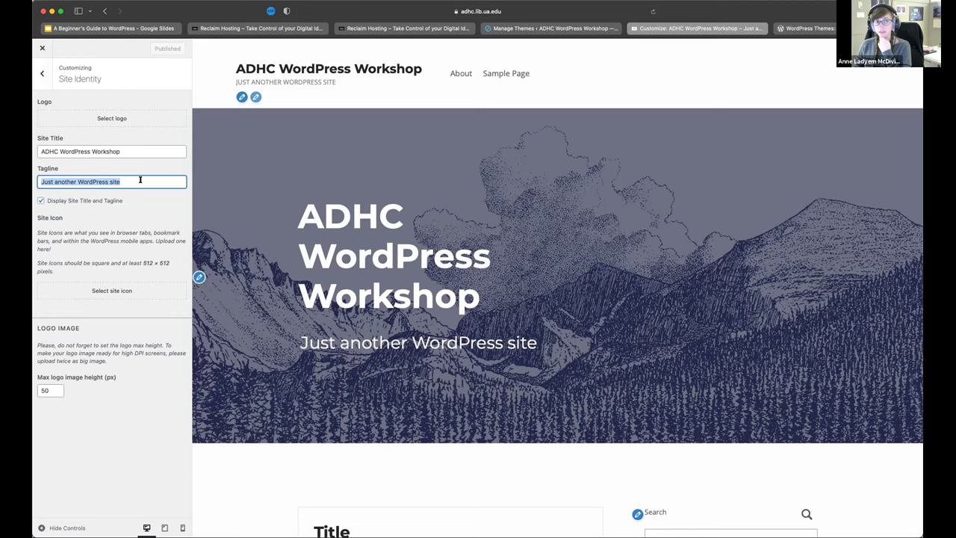
{"action": "key", "text": "BackSpace"}
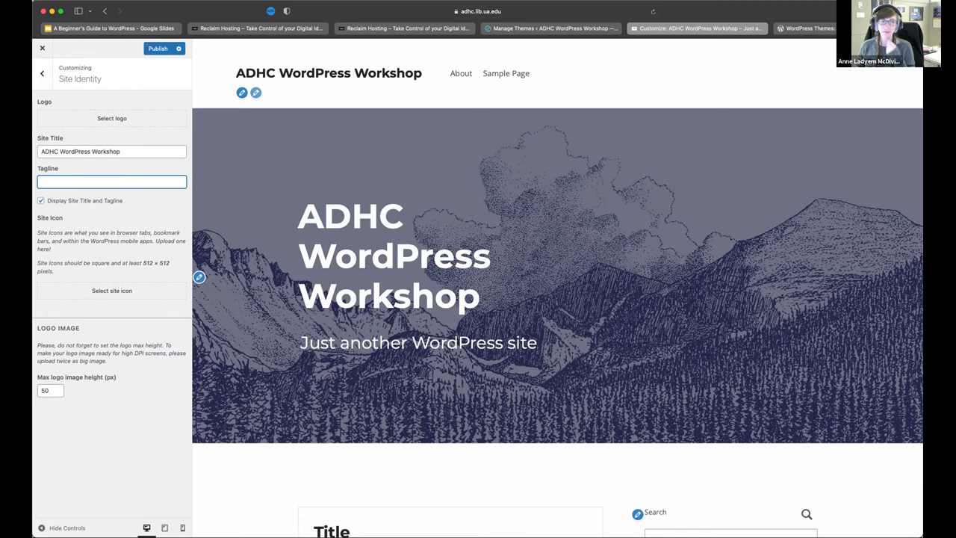
{"action": "left_click", "coordinate": [41, 201]}
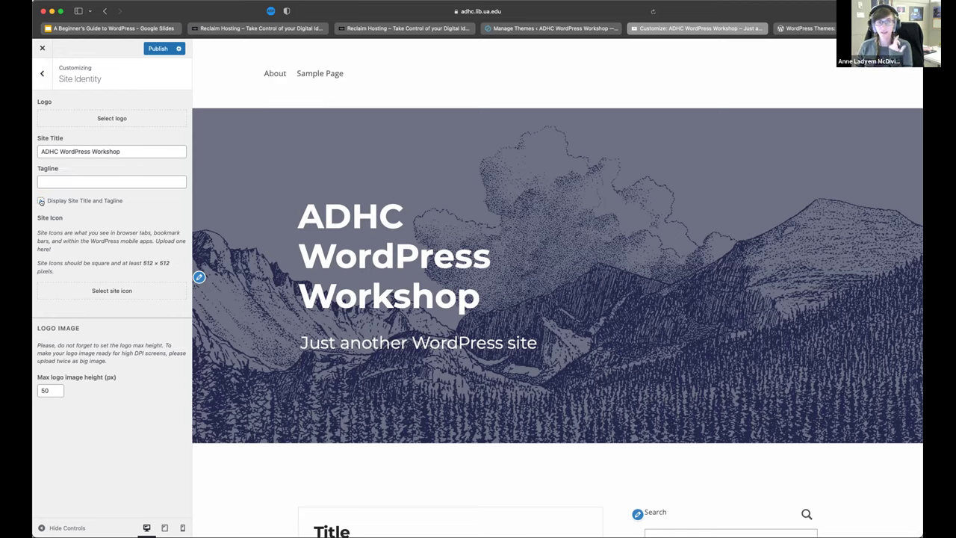
{"action": "left_click", "coordinate": [41, 200]}
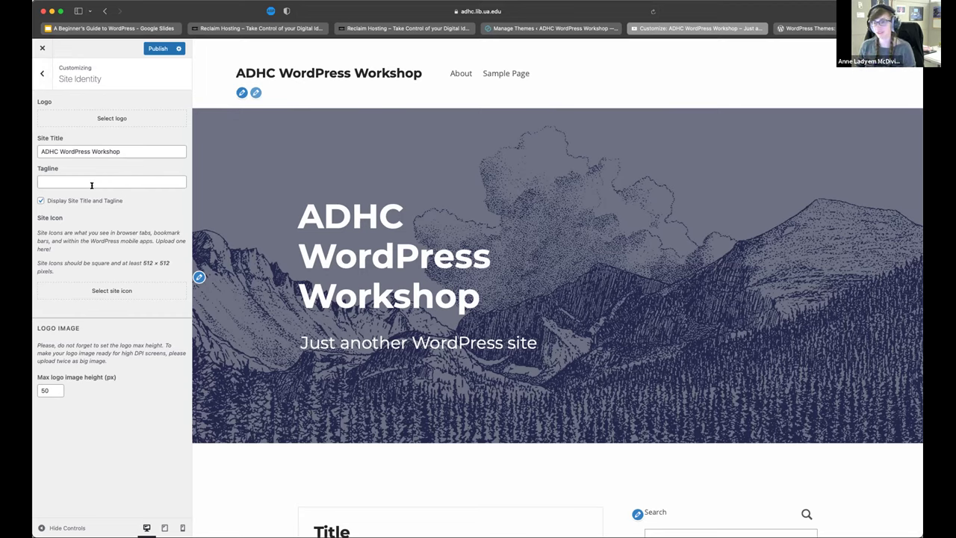
{"action": "left_click", "coordinate": [154, 48]}
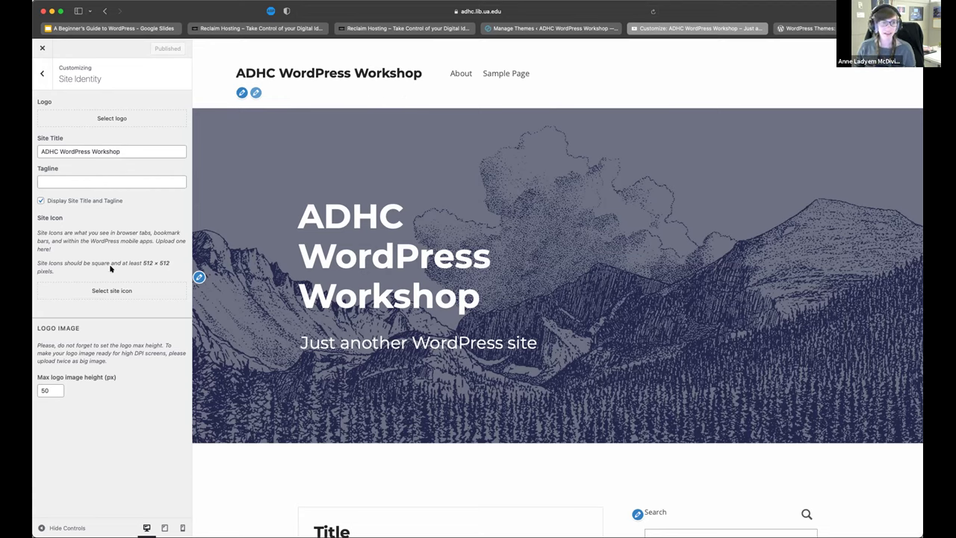
Review the customizer's Header Media and Background Image settings
{"action": "left_click", "coordinate": [43, 87]}
{"action": "left_click", "coordinate": [102, 179]}
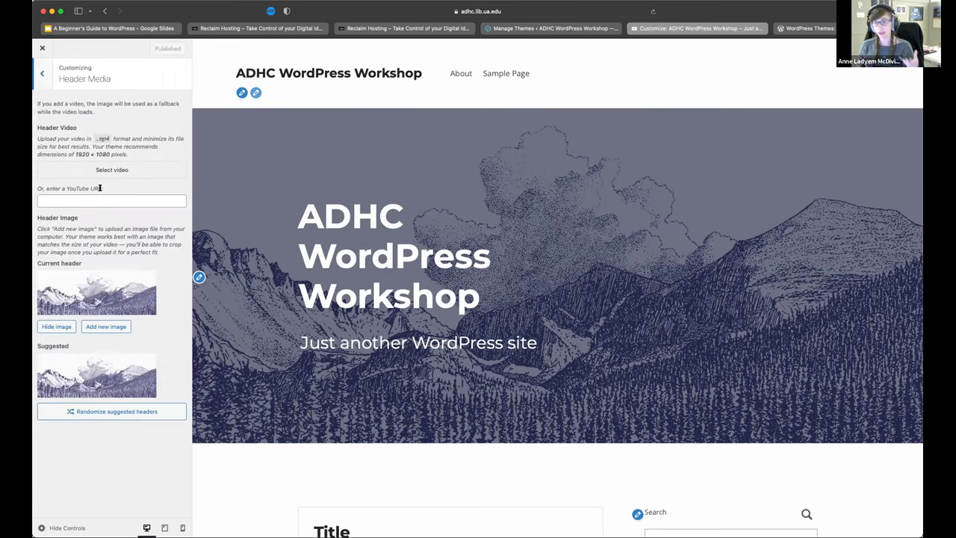
{"action": "left_click", "coordinate": [43, 74]}
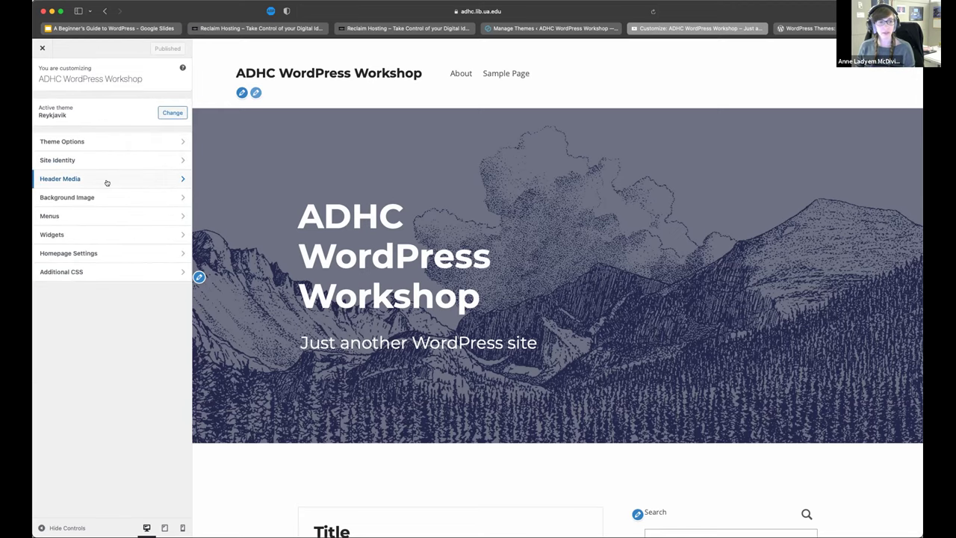
{"action": "left_click", "coordinate": [114, 197]}
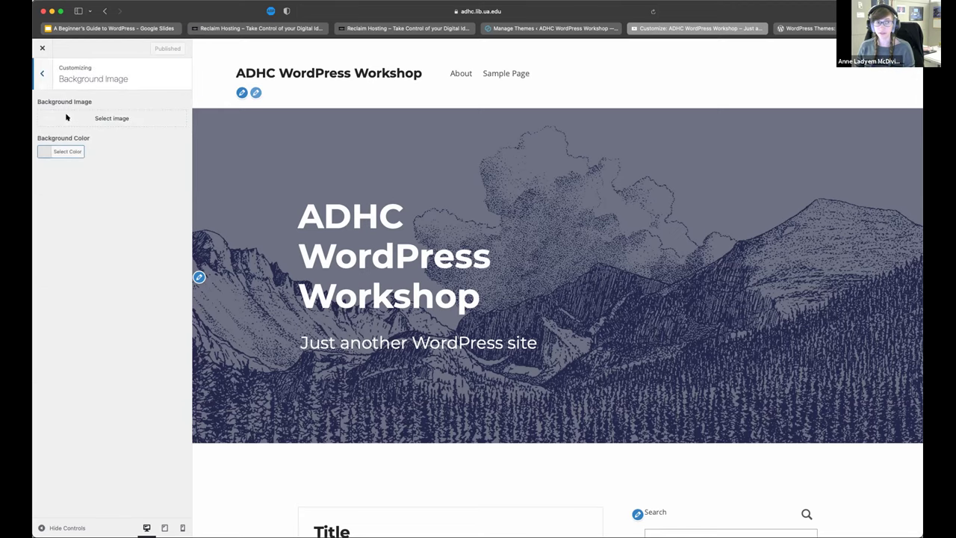
{"action": "left_click", "coordinate": [44, 77]}
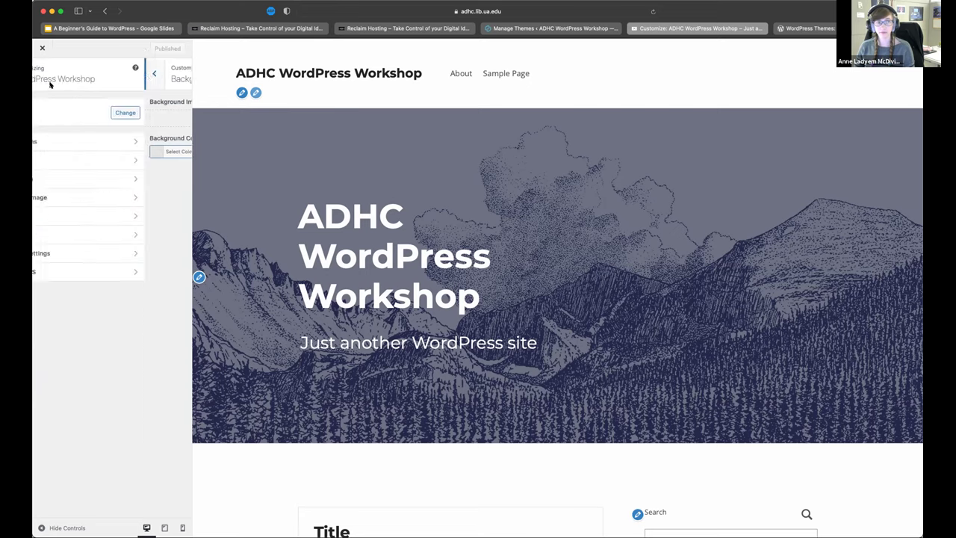
Try a static homepage using the About page in Homepage Settings and look through its preview
{"action": "left_click", "coordinate": [117, 255]}
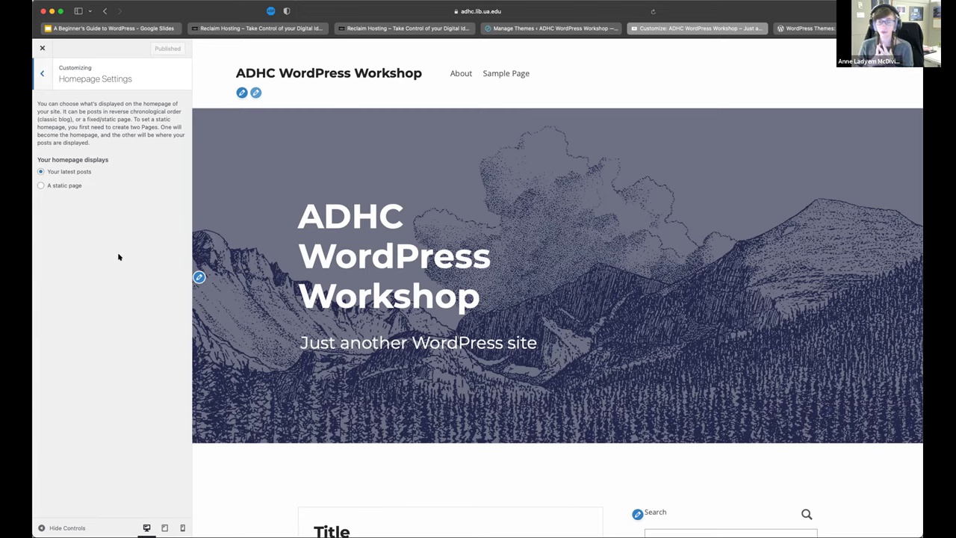
{"action": "left_click", "coordinate": [42, 186]}
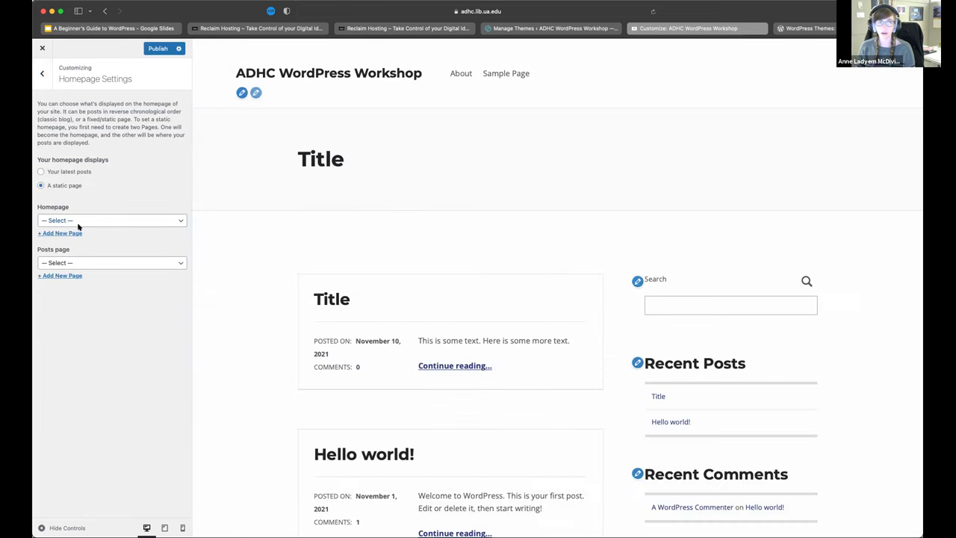
{"action": "left_click", "coordinate": [78, 221]}
{"action": "left_click", "coordinate": [77, 227]}
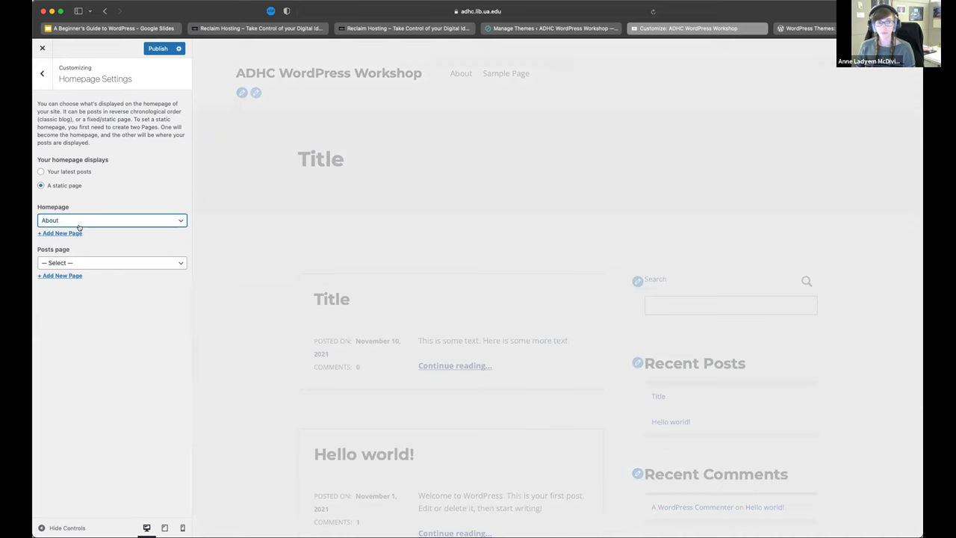
{"action": "scroll", "coordinate": [257, 351], "scroll_direction": "down", "scroll_amount": 5}
{"action": "scroll", "coordinate": [256, 350], "scroll_direction": "down", "scroll_amount": 4}
{"action": "scroll", "coordinate": [257, 350], "scroll_direction": "up", "scroll_amount": 6}
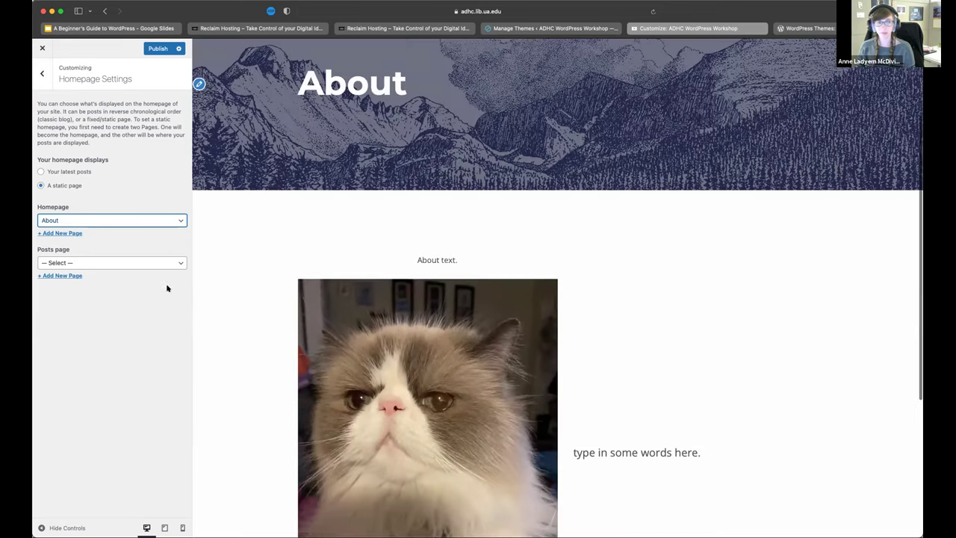
Check the pages offered for the posts page and set the homepage back to displaying the latest posts
{"action": "left_click", "coordinate": [104, 263]}
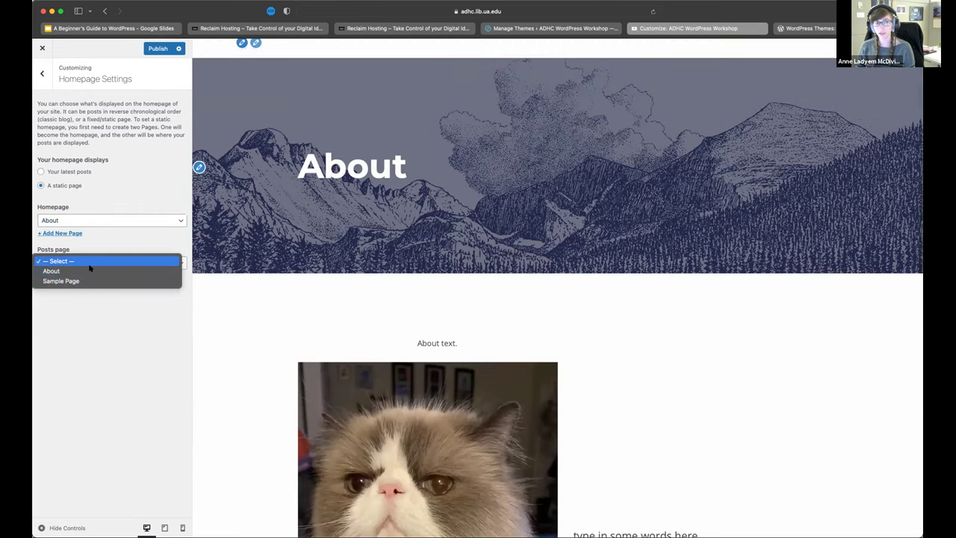
{"action": "left_click", "coordinate": [121, 314]}
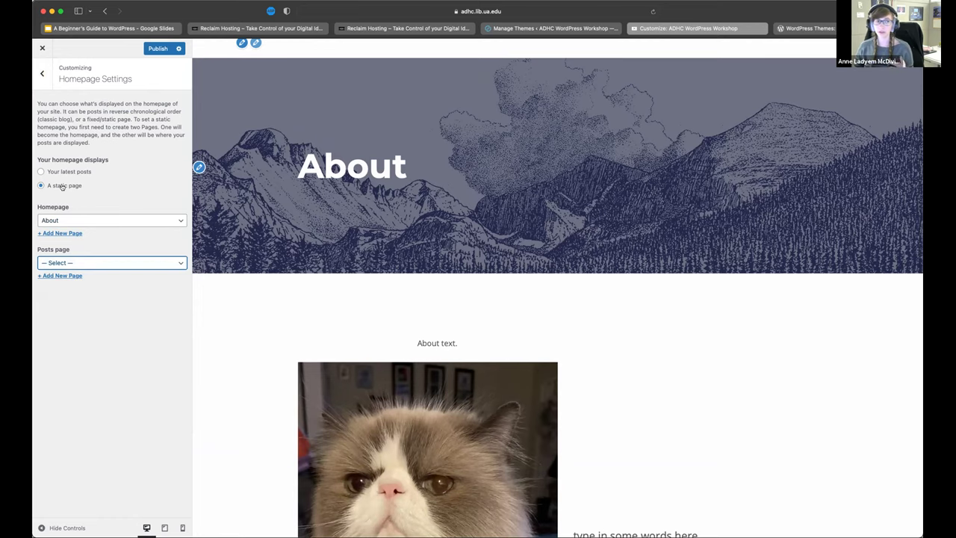
{"action": "left_click", "coordinate": [41, 172]}
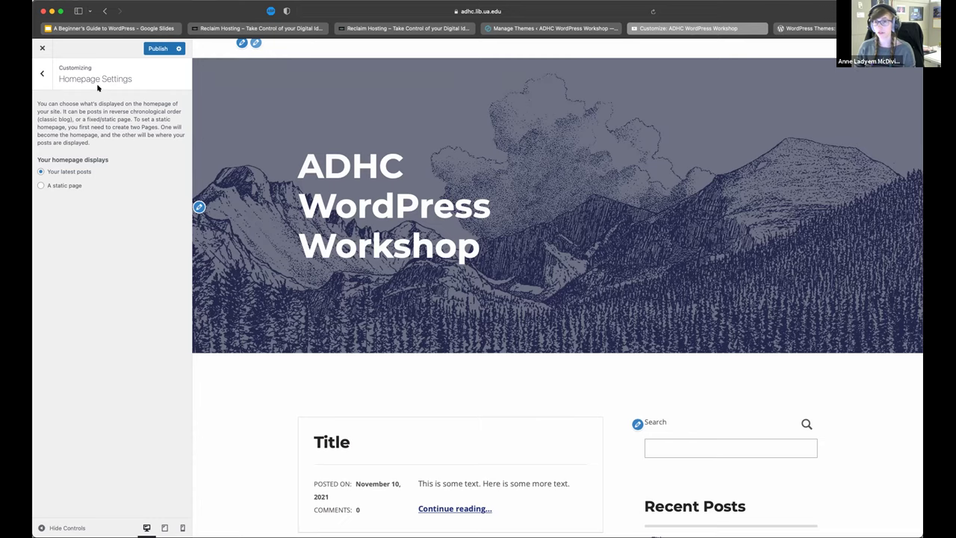
{"action": "left_click", "coordinate": [46, 81]}
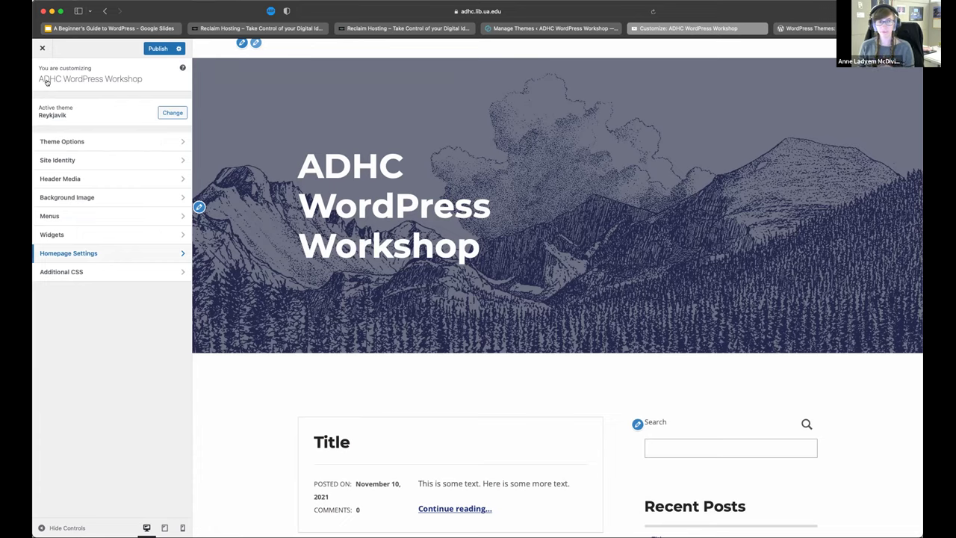
Check the theme's widget areas and remove the Recent Comments block from the sidebar
{"action": "left_click", "coordinate": [137, 235]}
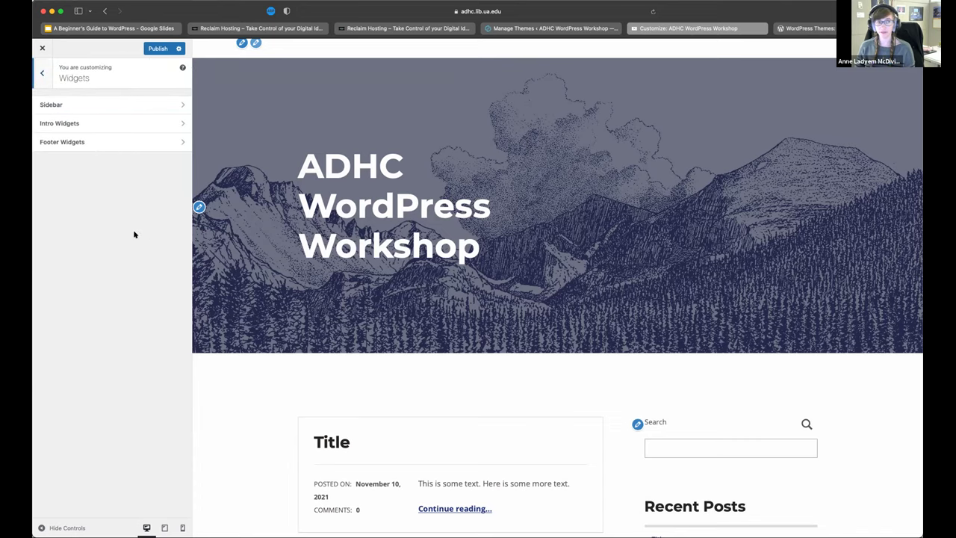
{"action": "left_click", "coordinate": [43, 73]}
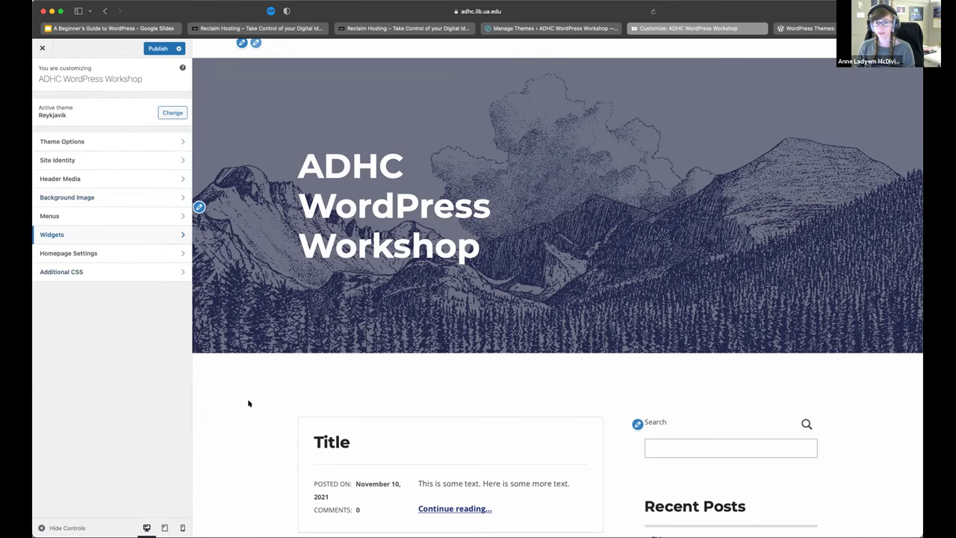
{"action": "scroll", "coordinate": [251, 407], "scroll_direction": "down", "scroll_amount": 3}
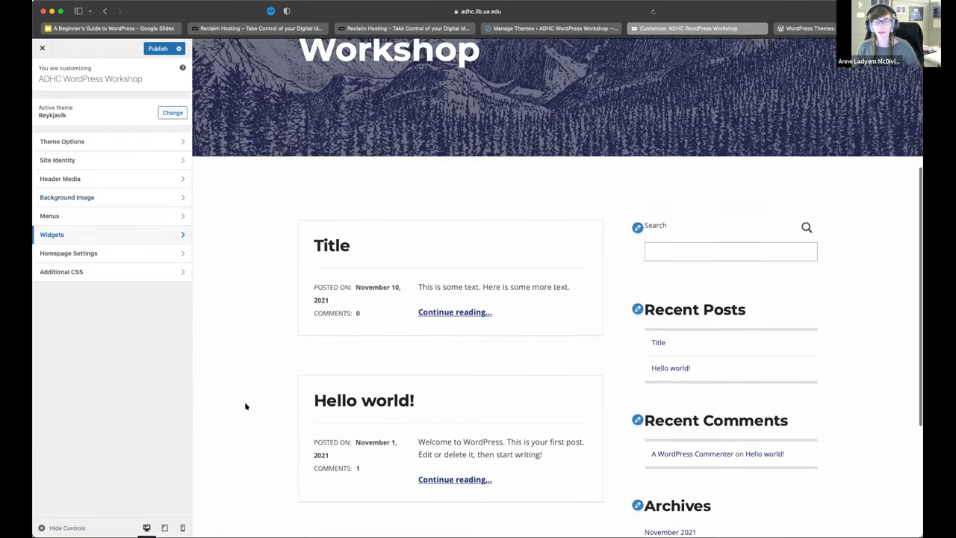
{"action": "scroll", "coordinate": [245, 406], "scroll_direction": "down", "scroll_amount": 3}
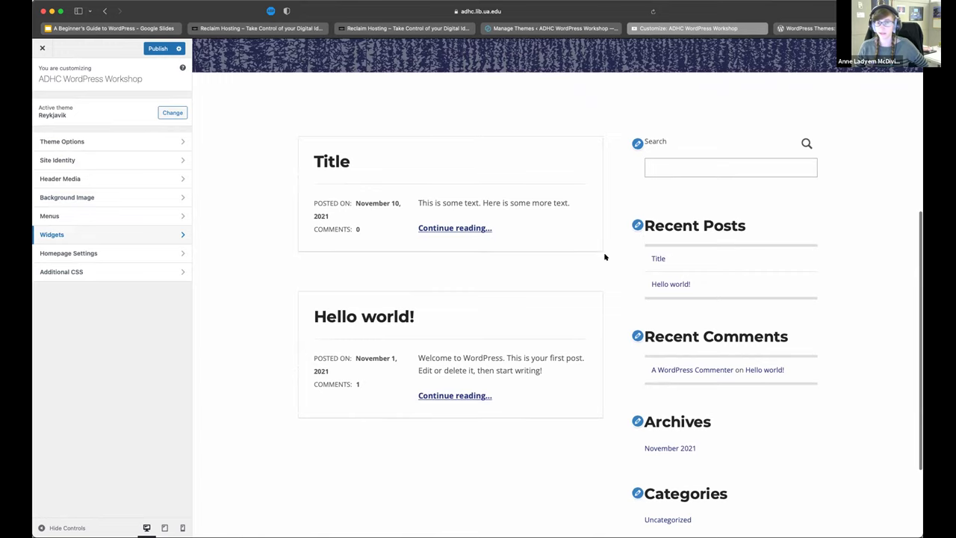
{"action": "scroll", "coordinate": [619, 255], "scroll_direction": "down", "scroll_amount": 3}
{"action": "left_click", "coordinate": [635, 237]}
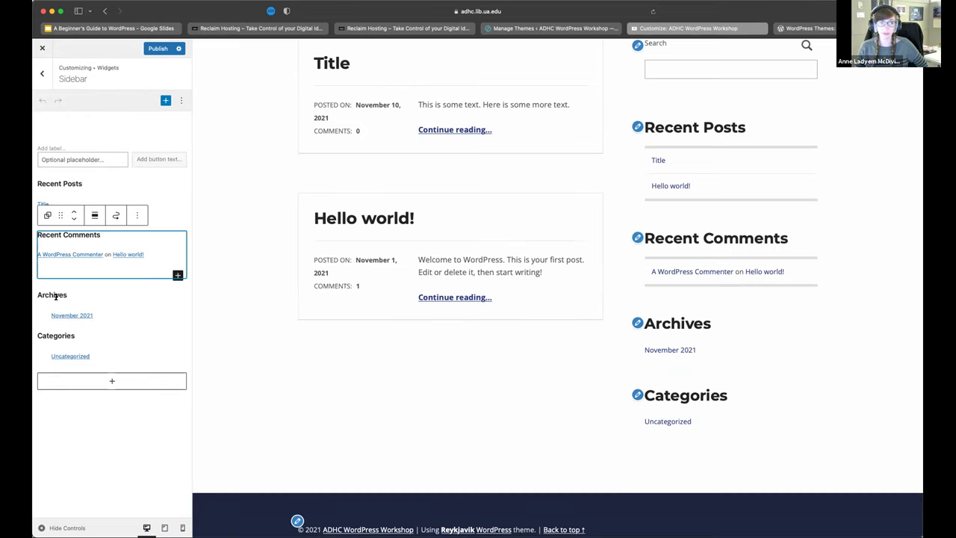
{"action": "left_click", "coordinate": [138, 214]}
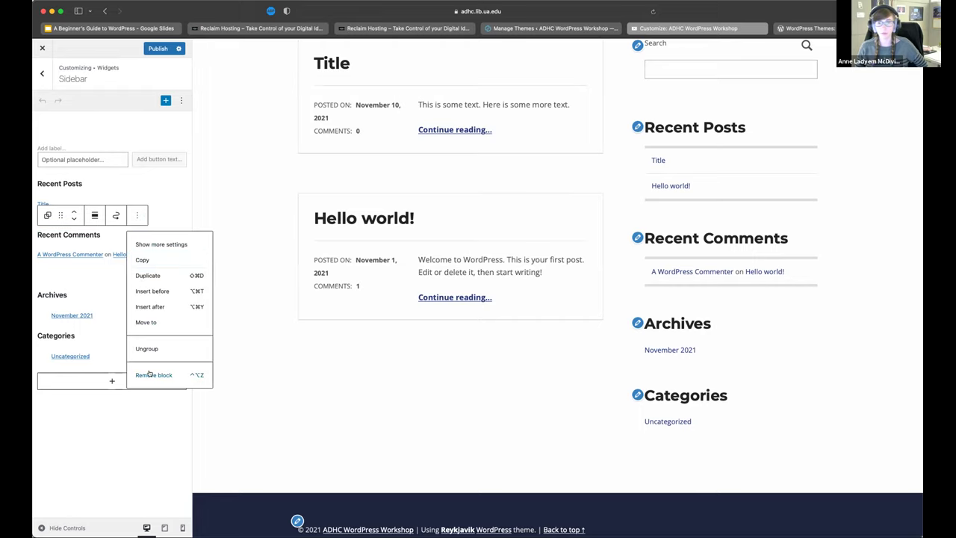
{"action": "left_click", "coordinate": [152, 374]}
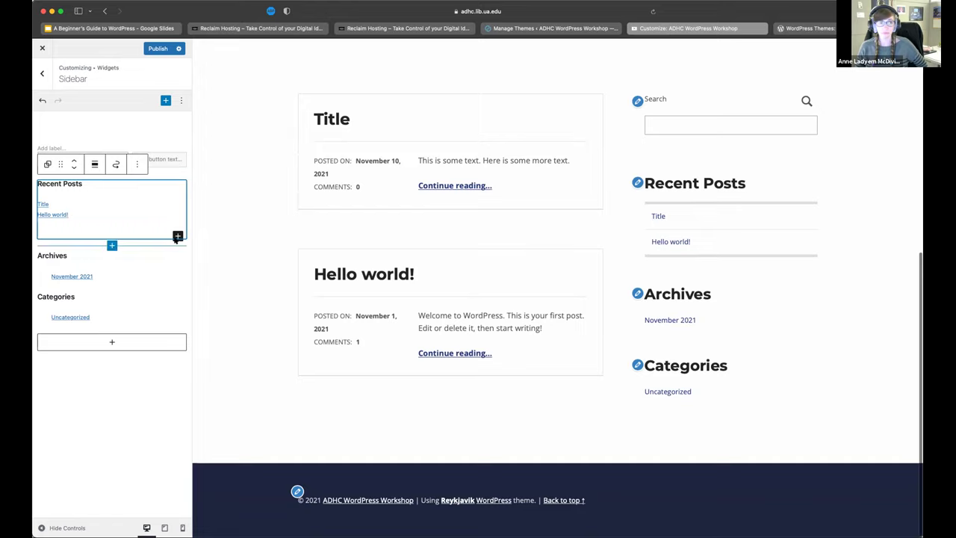
Remove the Archives block from the sidebar widgets and publish the customizer changes
{"action": "left_click", "coordinate": [83, 259]}
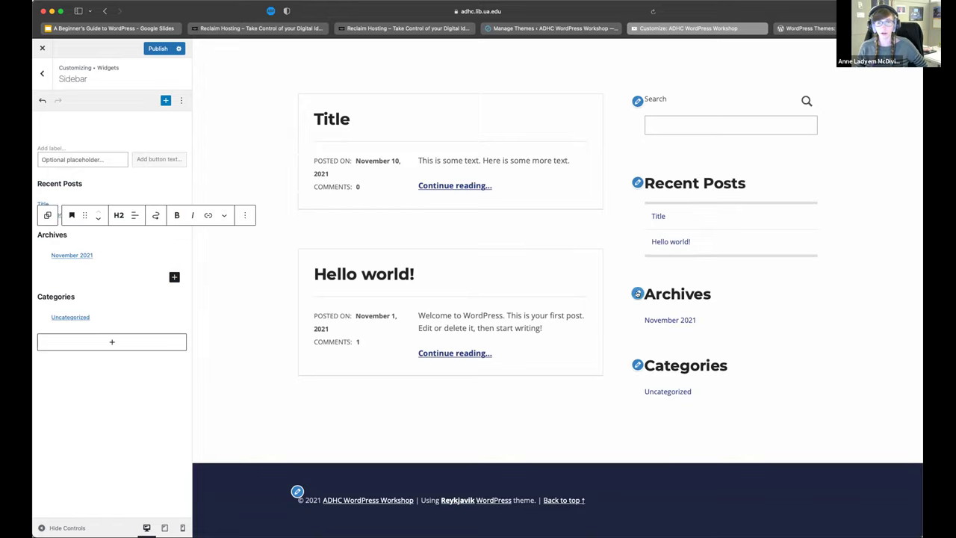
{"action": "left_click", "coordinate": [135, 215]}
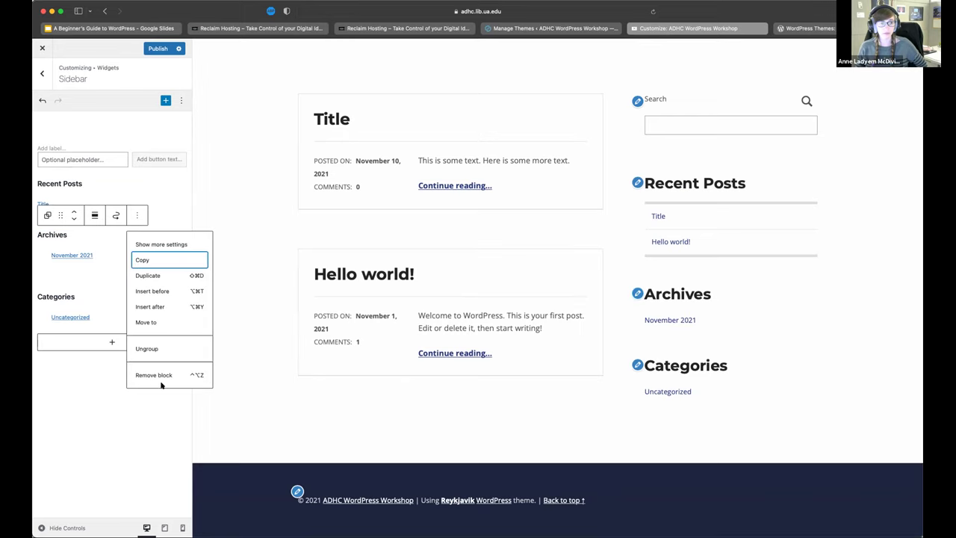
{"action": "left_click", "coordinate": [155, 375]}
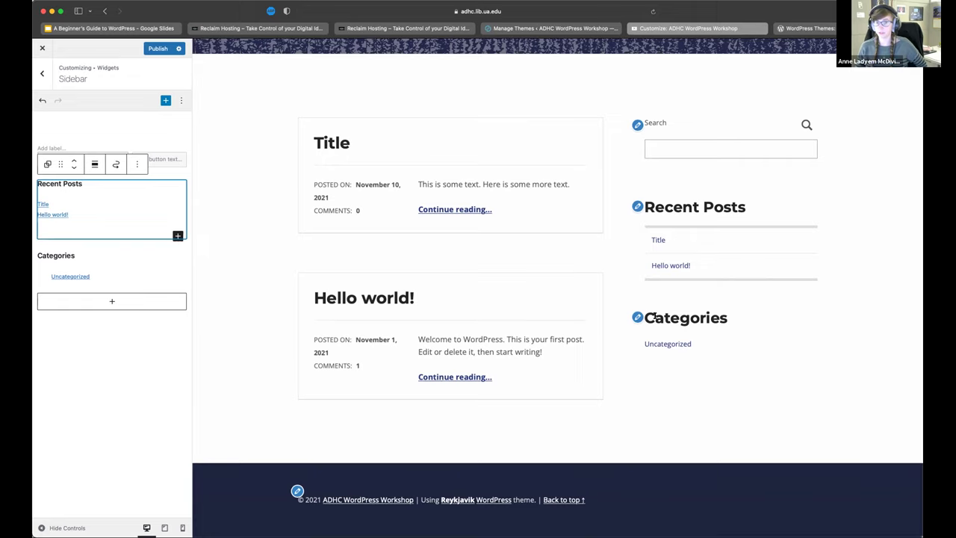
{"action": "left_click", "coordinate": [157, 48]}
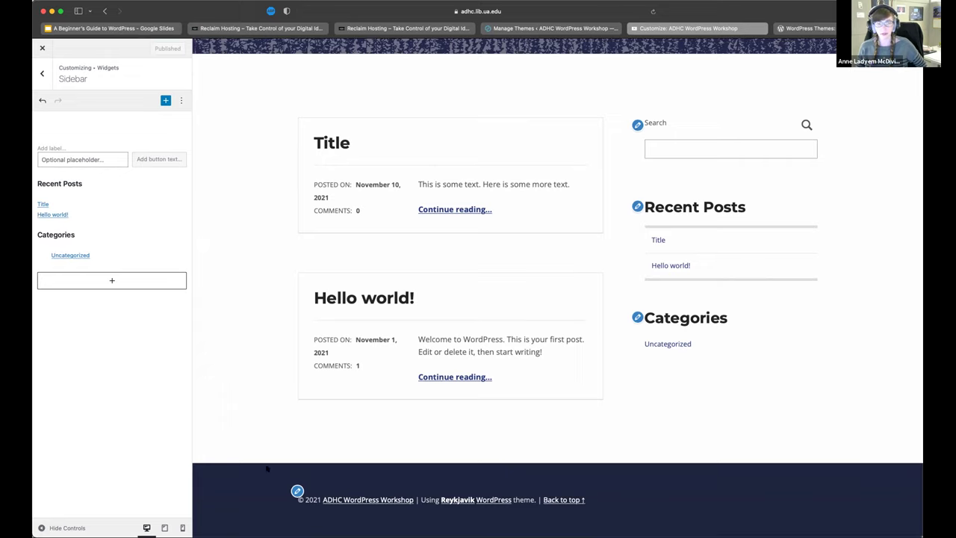
Review the footer credits text setting and the list of theme options, and return to the customizer's main list
{"action": "left_click", "coordinate": [297, 491]}
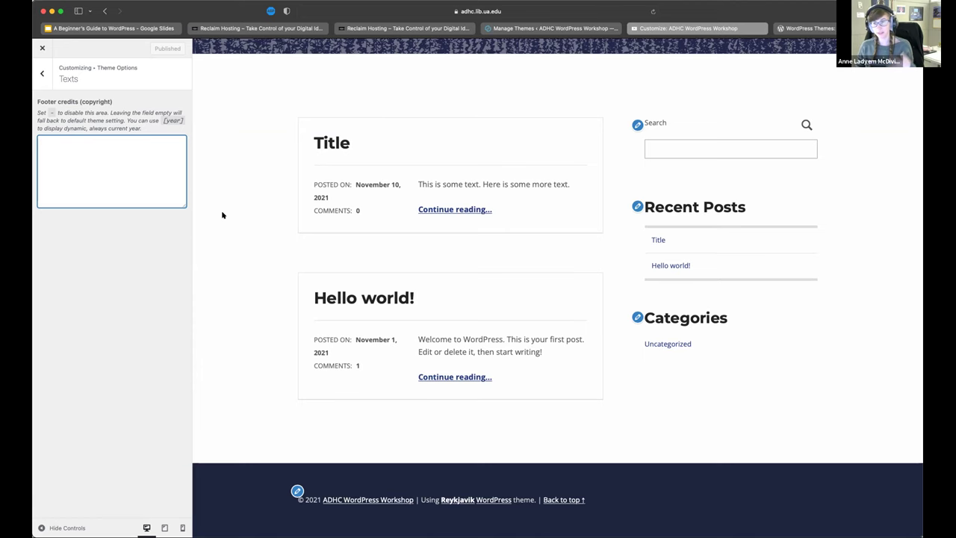
{"action": "scroll", "coordinate": [222, 215], "scroll_direction": "up", "scroll_amount": 5}
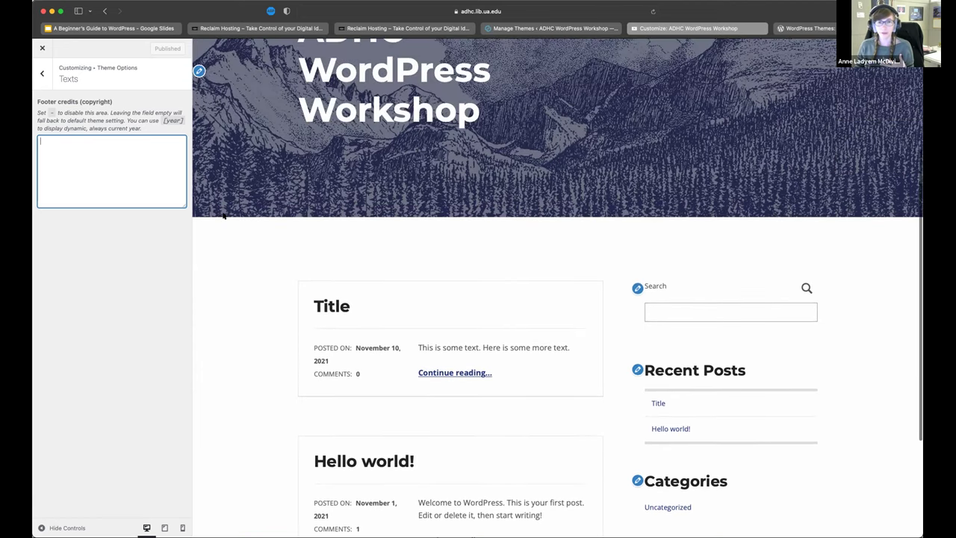
{"action": "scroll", "coordinate": [222, 216], "scroll_direction": "up", "scroll_amount": 5}
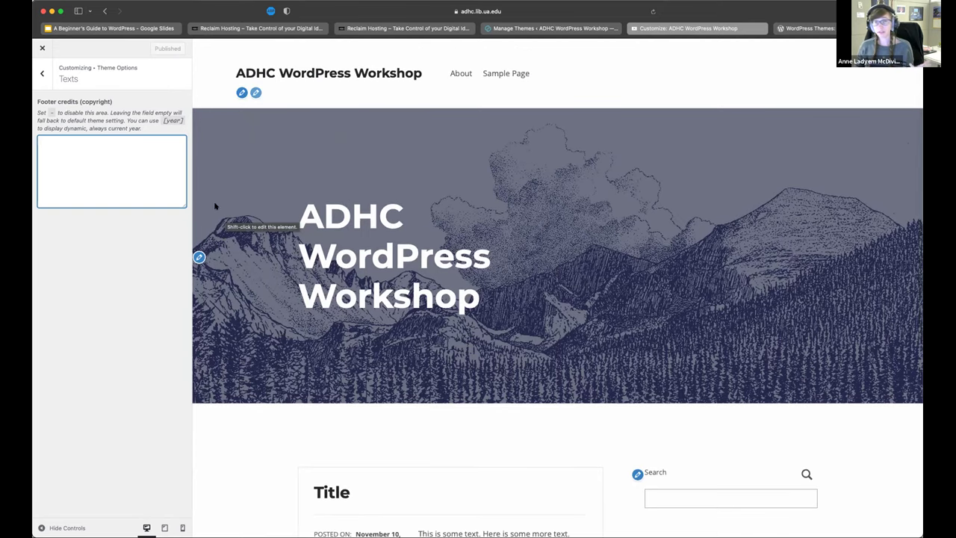
{"action": "left_click", "coordinate": [43, 74]}
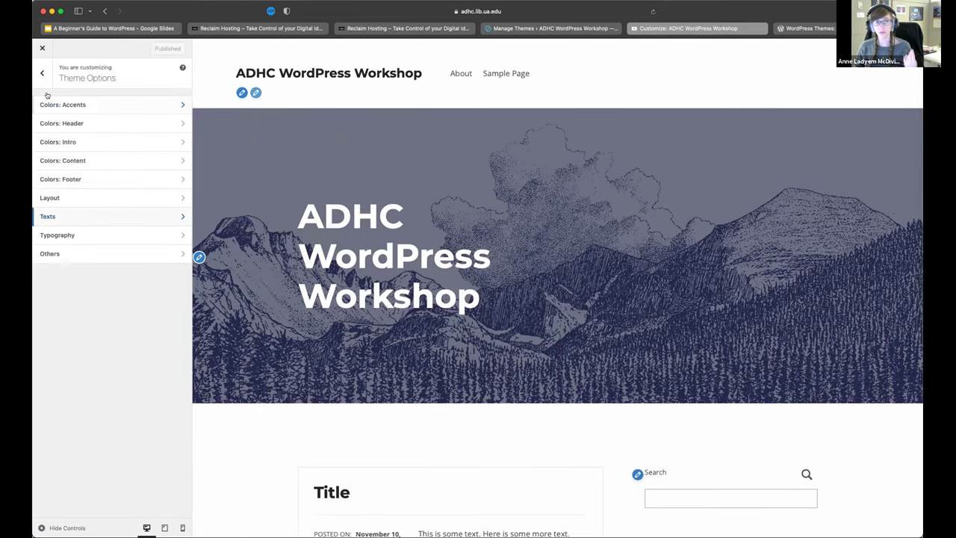
{"action": "left_click", "coordinate": [44, 75]}
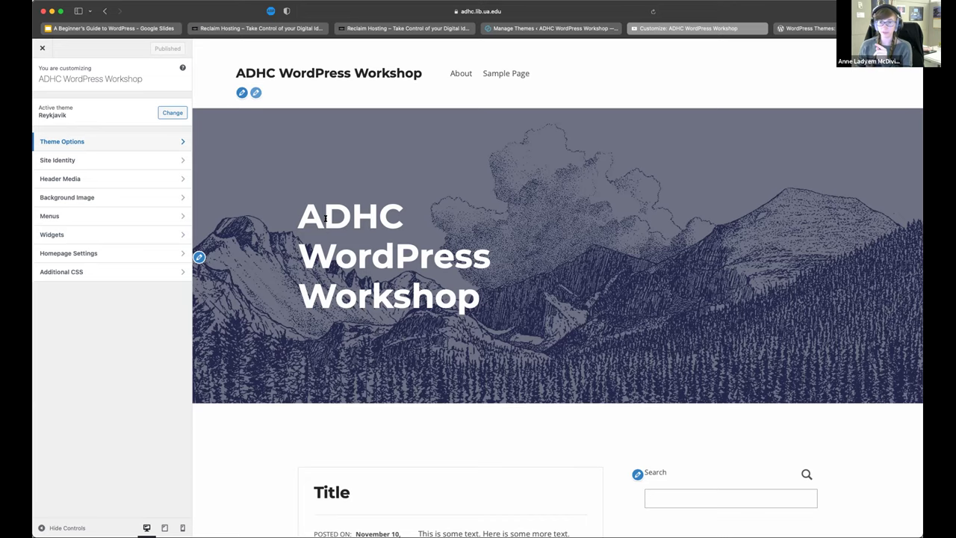
Compare the dashboard's Menus page with the customizer's Menus section
{"action": "left_click", "coordinate": [490, 28]}
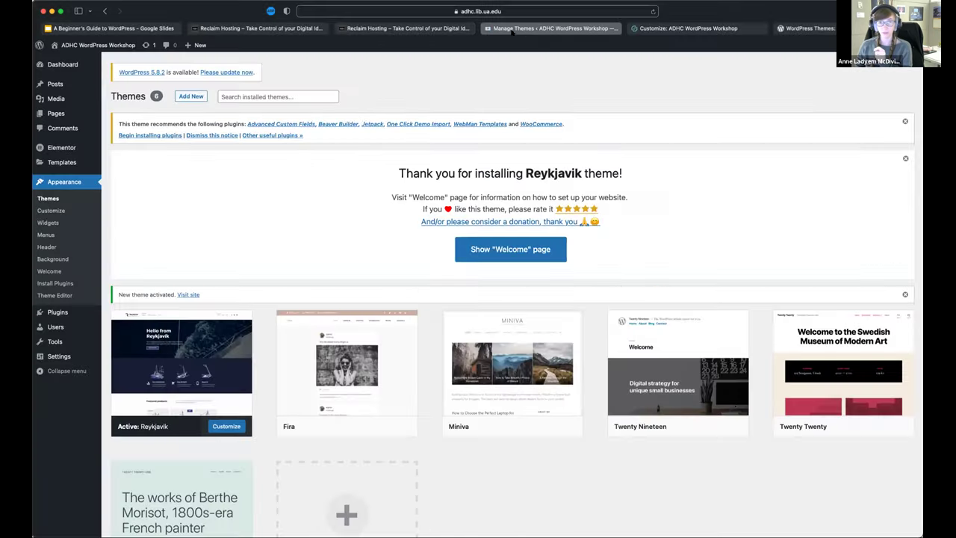
{"action": "left_click", "coordinate": [47, 235]}
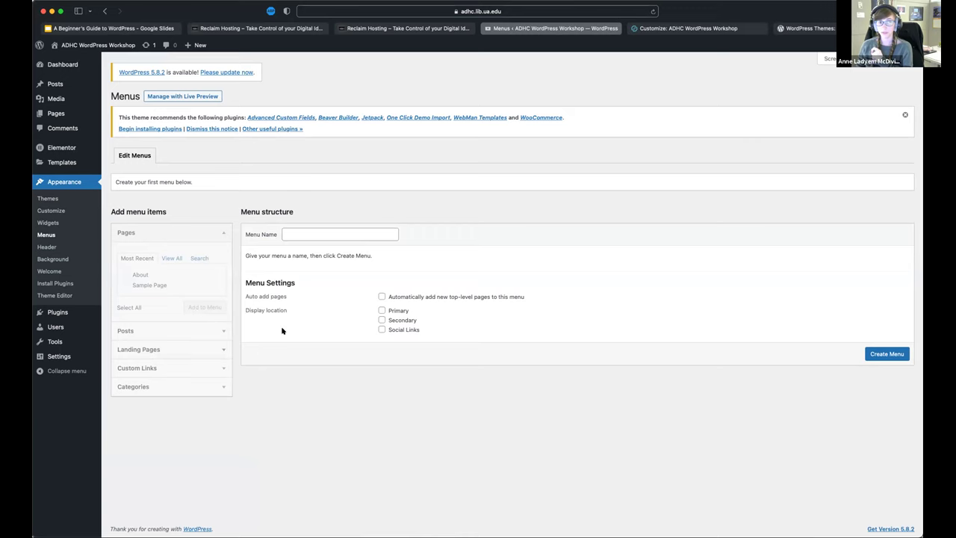
{"action": "left_click", "coordinate": [669, 29]}
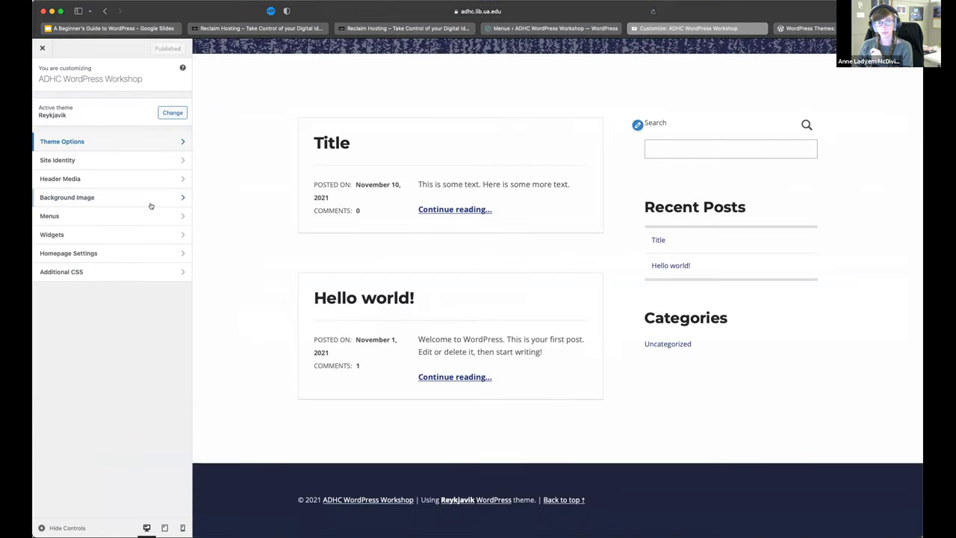
{"action": "left_click", "coordinate": [87, 217]}
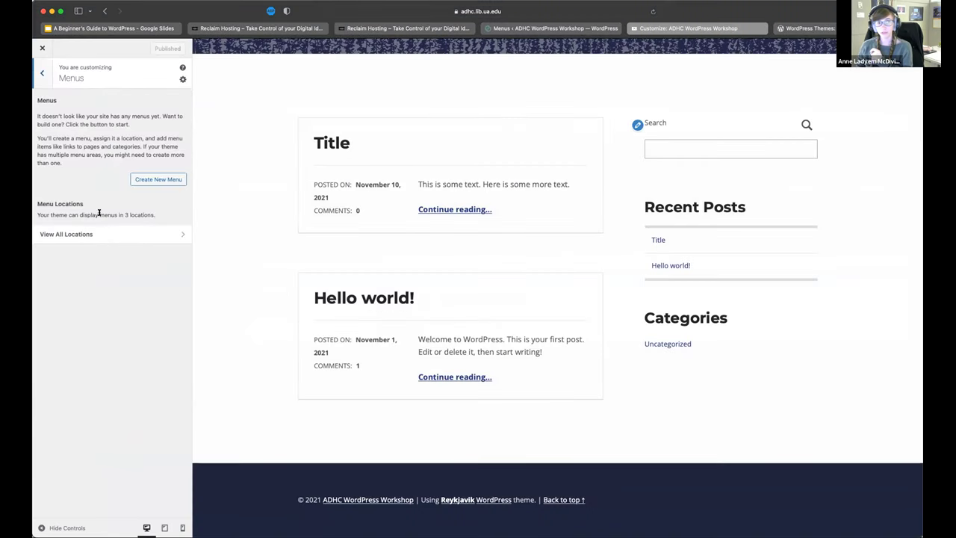
{"action": "left_click", "coordinate": [572, 28]}
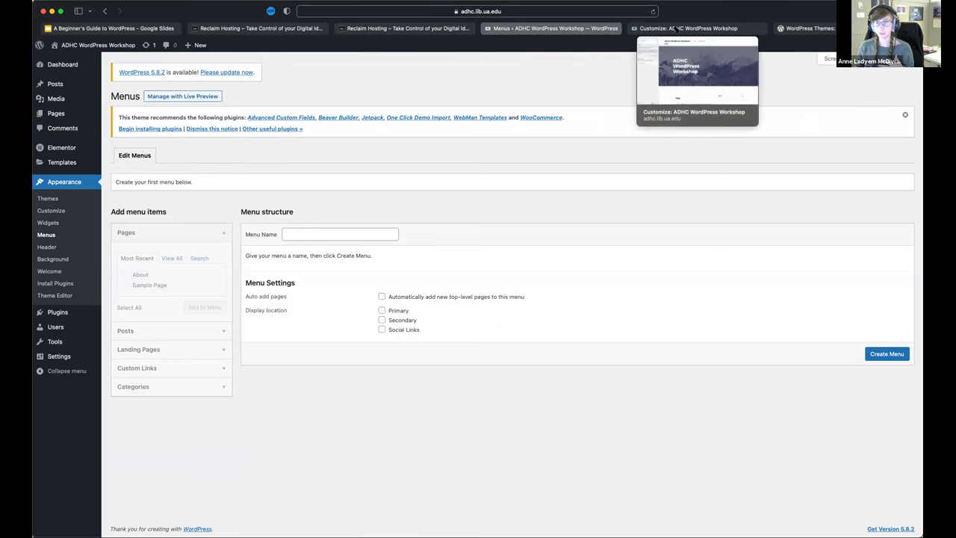
{"action": "left_click", "coordinate": [675, 29]}
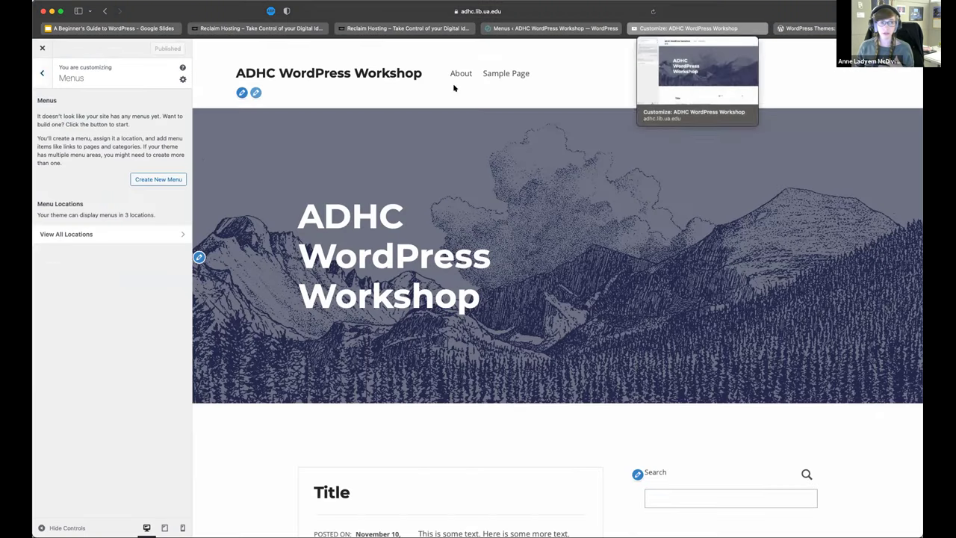
Create a menu named Menu1 in the Primary location that automatically adds new top-level pages
{"action": "left_click", "coordinate": [146, 181]}
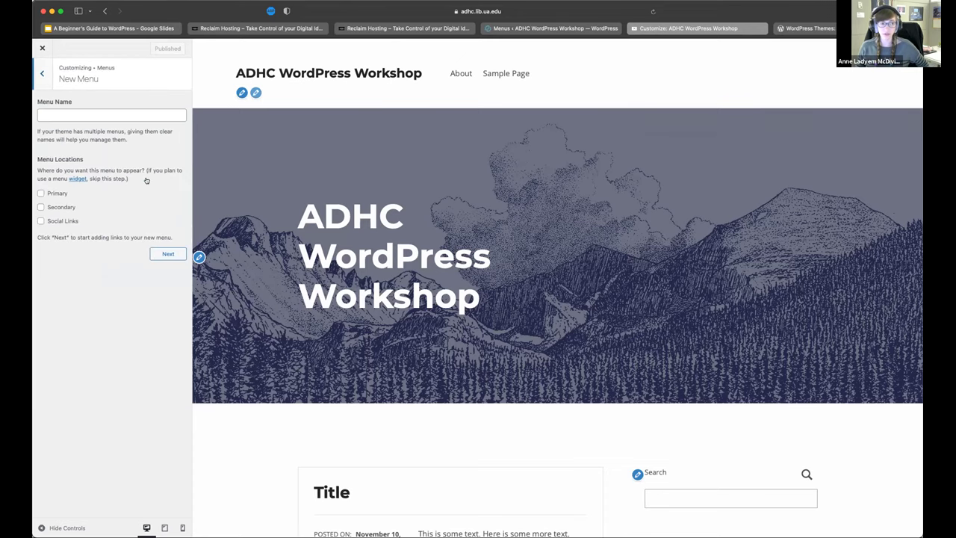
{"action": "left_click", "coordinate": [67, 112]}
{"action": "type", "text": "Menu1"}
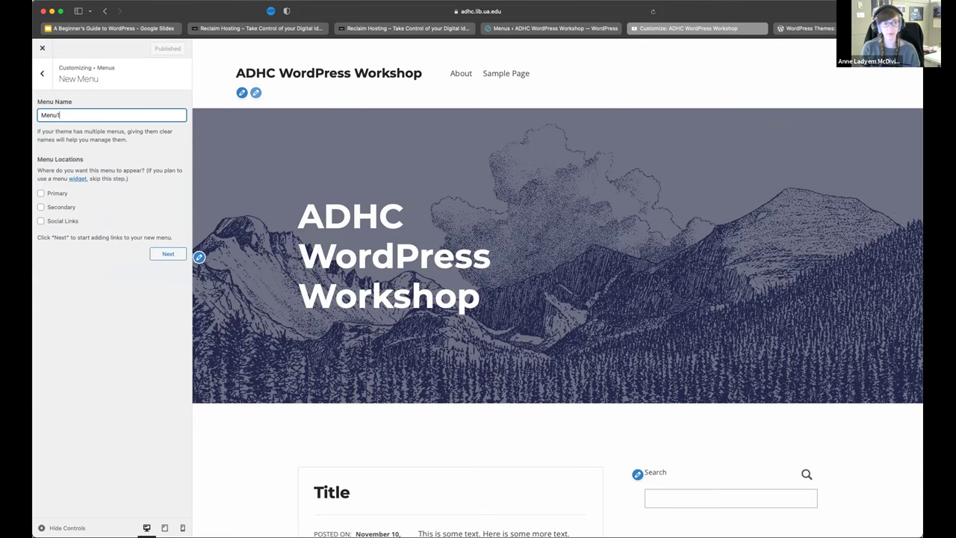
{"action": "left_click", "coordinate": [41, 193]}
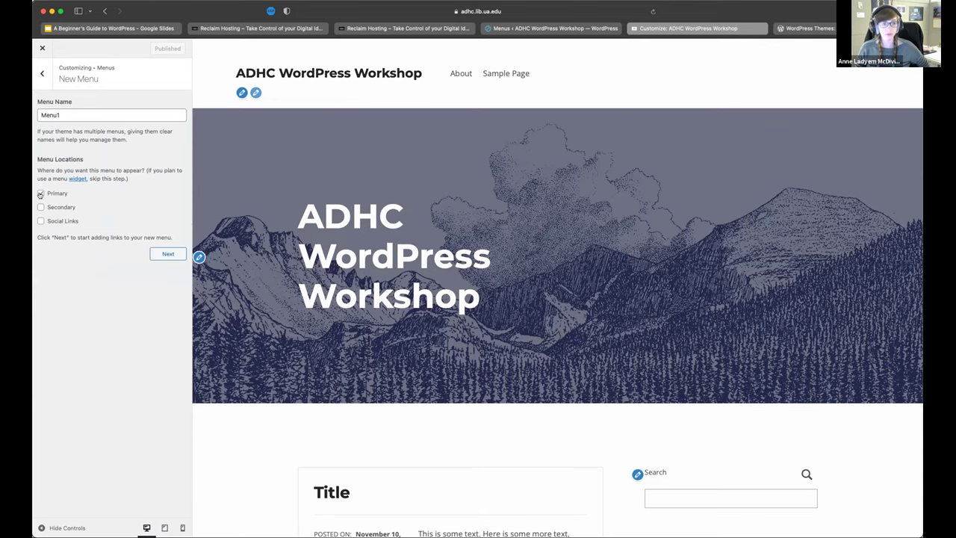
{"action": "left_click", "coordinate": [153, 255]}
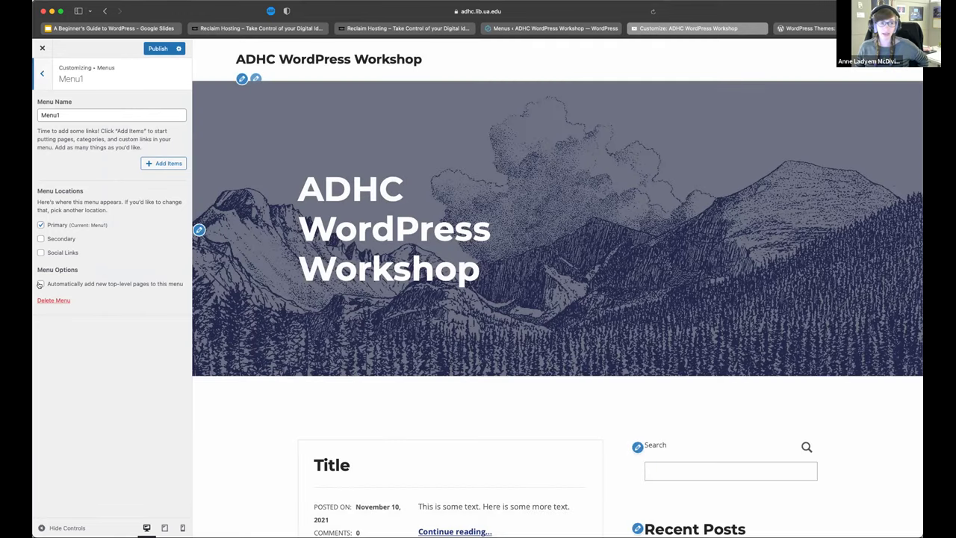
{"action": "left_click", "coordinate": [41, 283]}
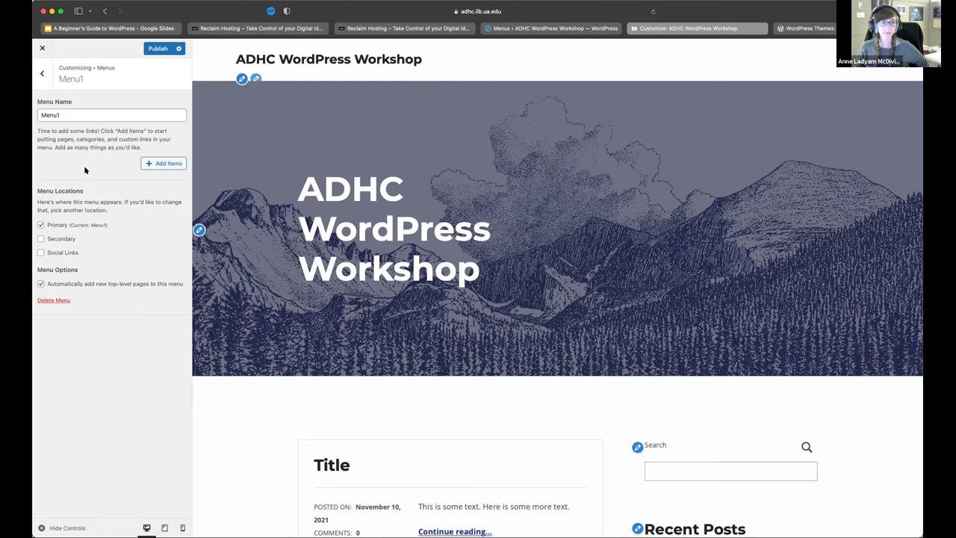
Add the Home, About and Sample Page items to Menu1 and publish the menu
{"action": "left_click", "coordinate": [163, 164]}
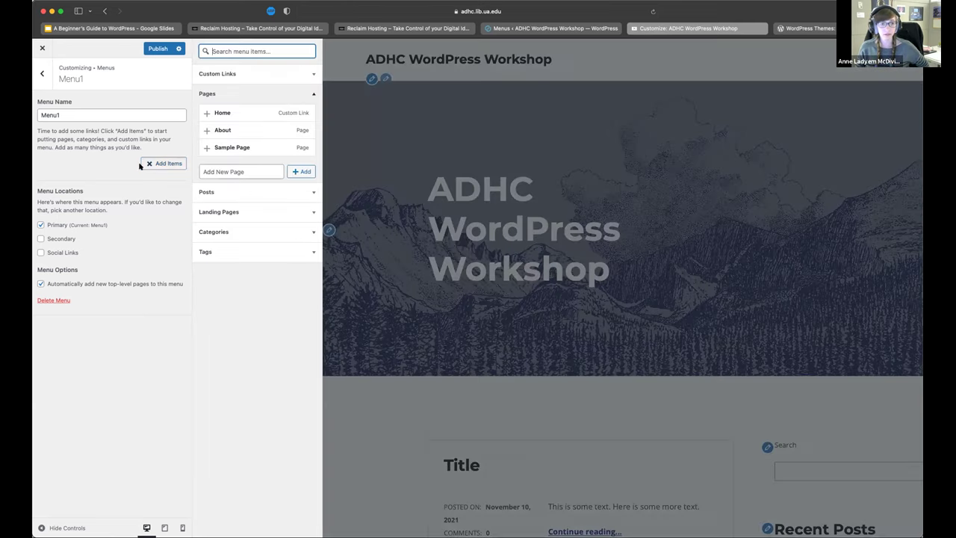
{"action": "left_click", "coordinate": [206, 114]}
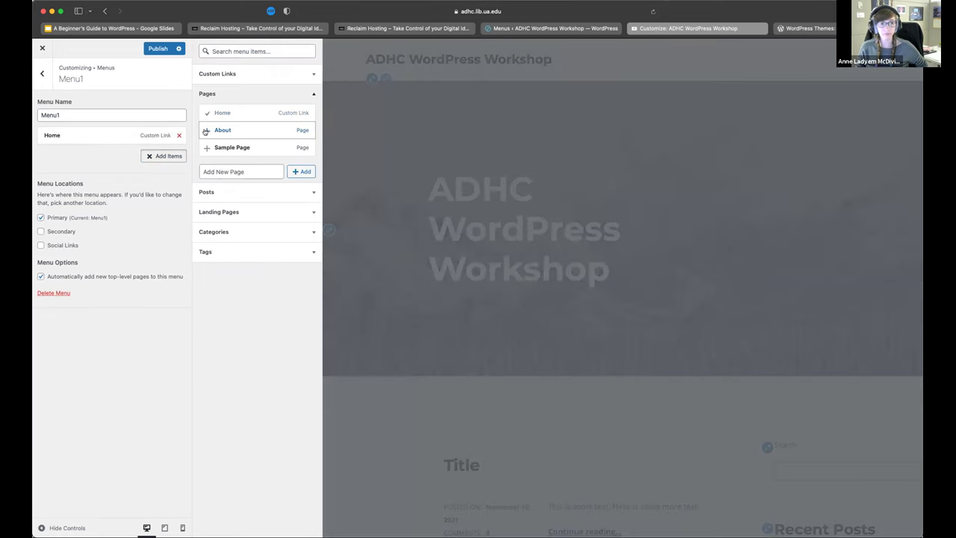
{"action": "left_click", "coordinate": [206, 130]}
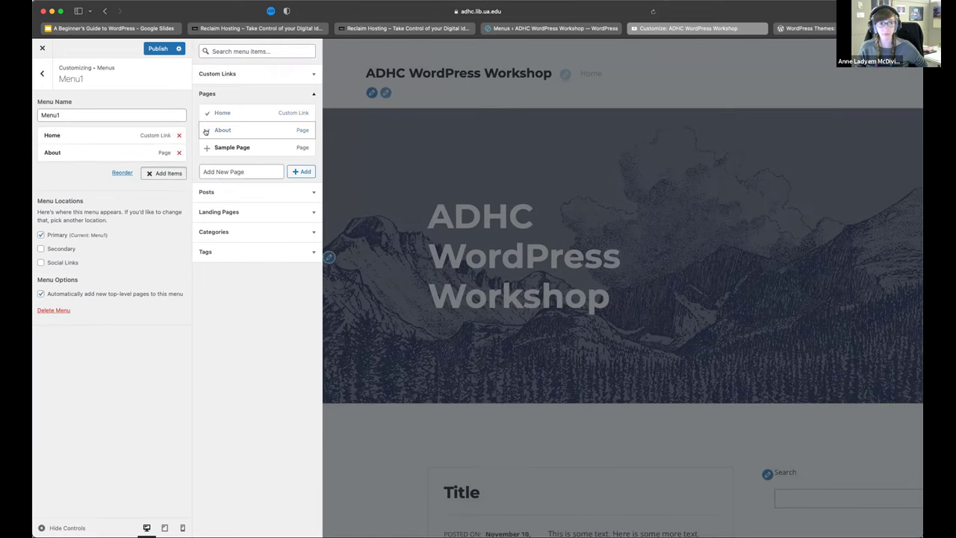
{"action": "left_click", "coordinate": [206, 147]}
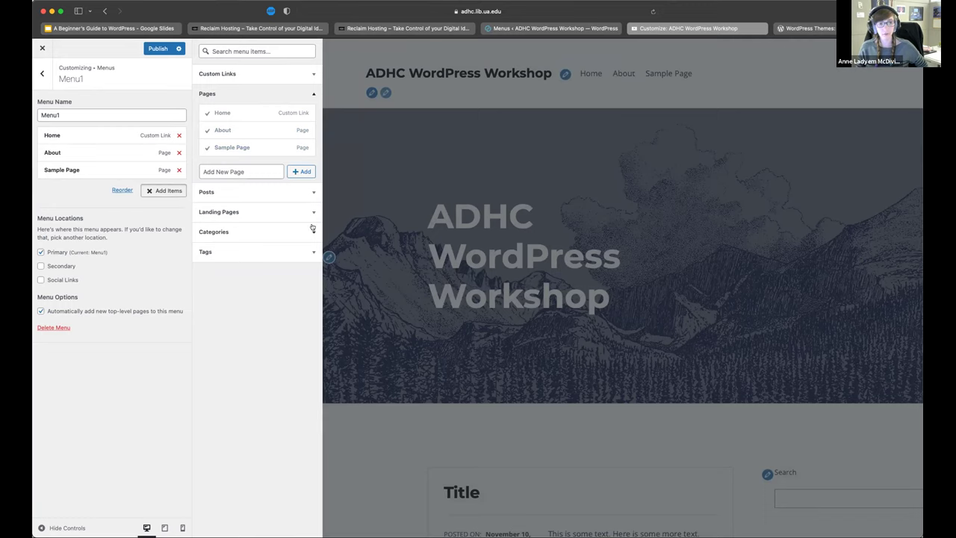
{"action": "left_click", "coordinate": [311, 230]}
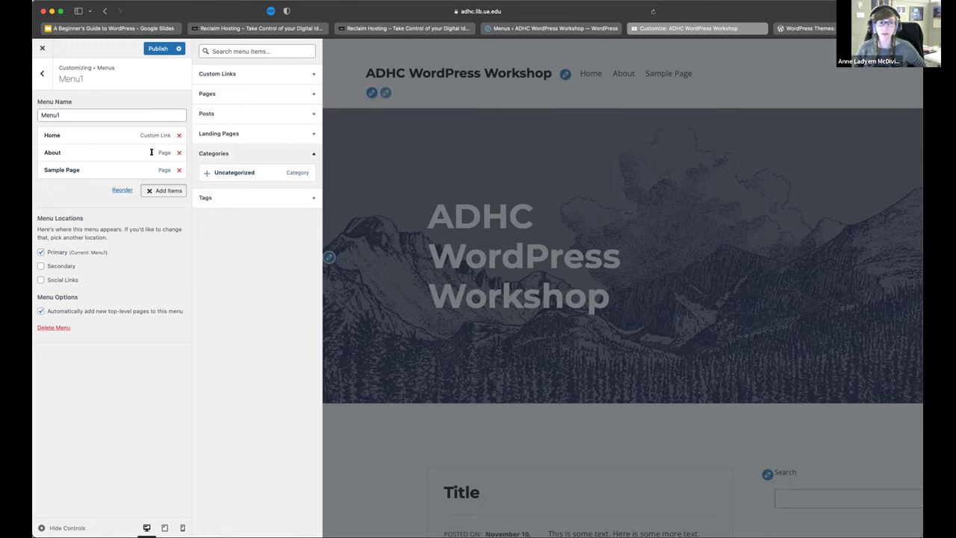
{"action": "left_click", "coordinate": [149, 50]}
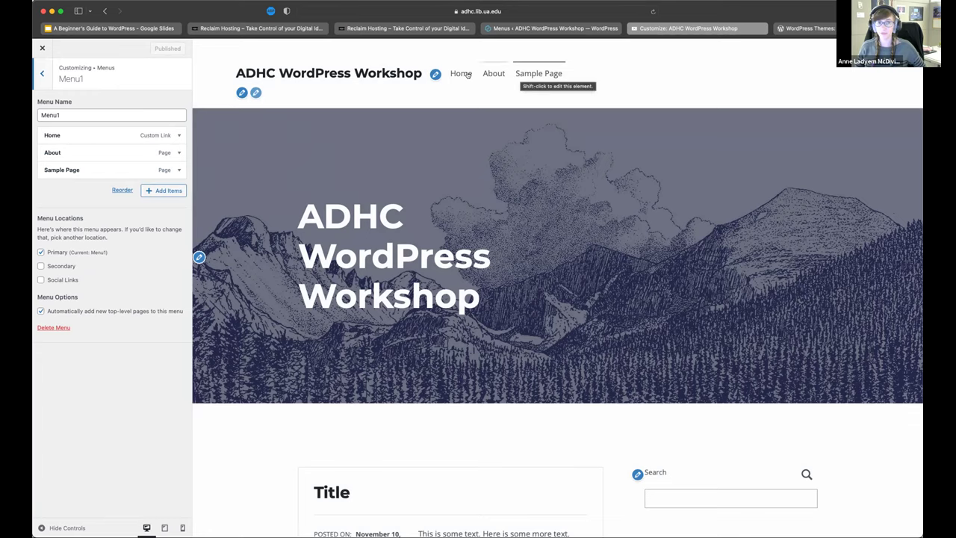
Create a page titled "New Page" with the text "This is a new page." and publish it
{"action": "left_click", "coordinate": [530, 30]}
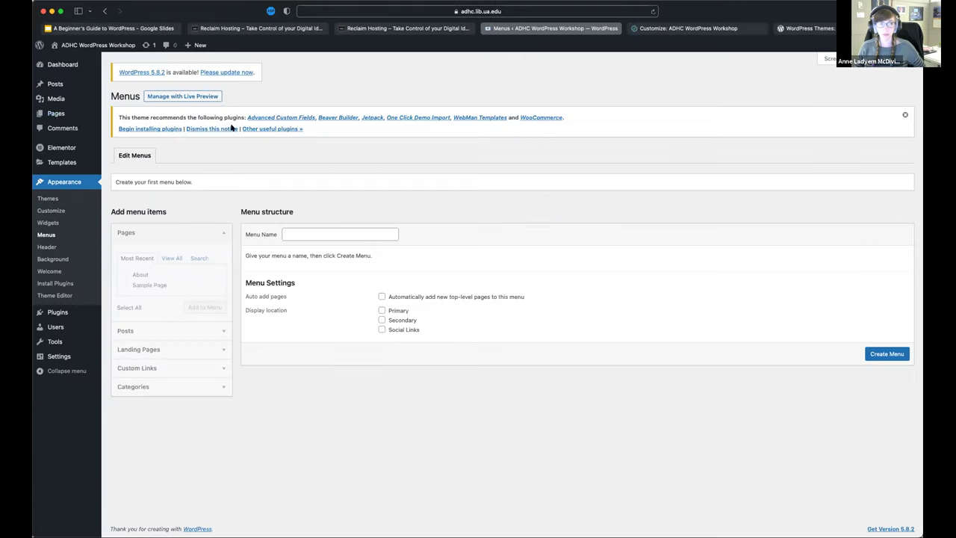
{"action": "left_click", "coordinate": [54, 113]}
{"action": "left_click", "coordinate": [153, 97]}
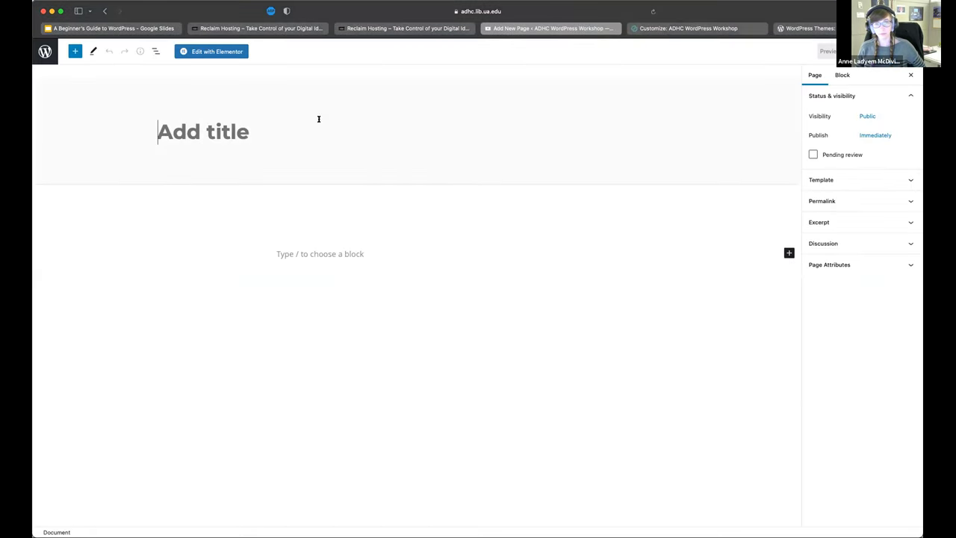
{"action": "type", "text": "New Page"}
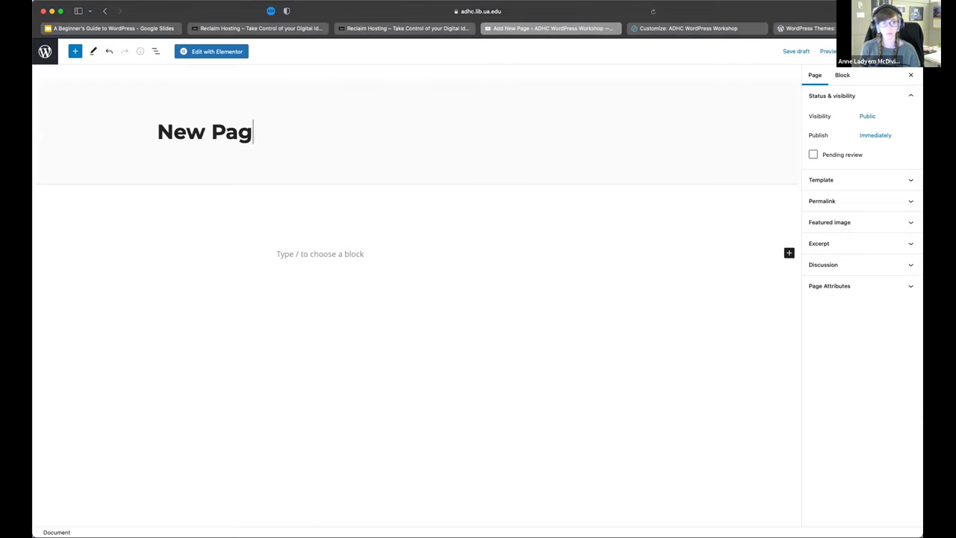
{"action": "left_click", "coordinate": [354, 254]}
{"action": "type", "text": "This is a new page./"}
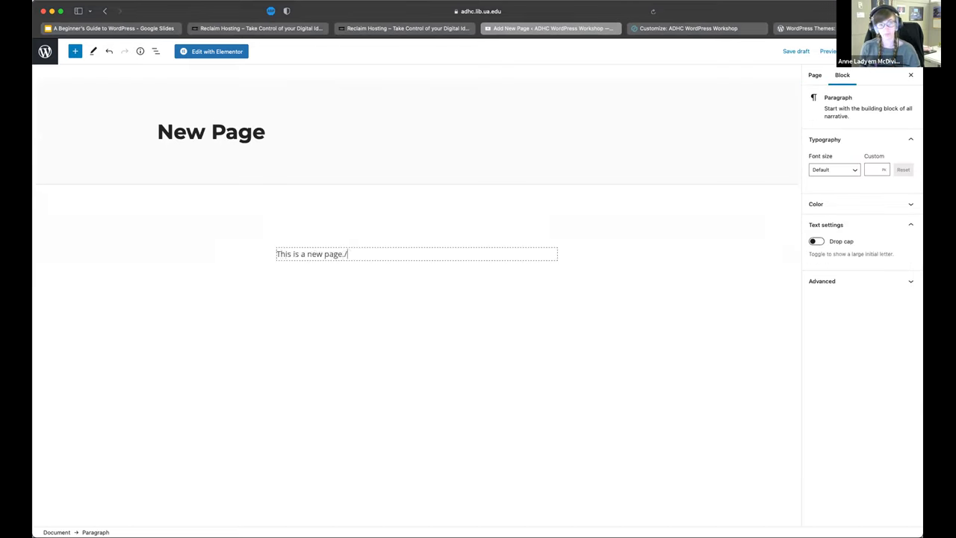
{"action": "key", "text": "BackSpace"}
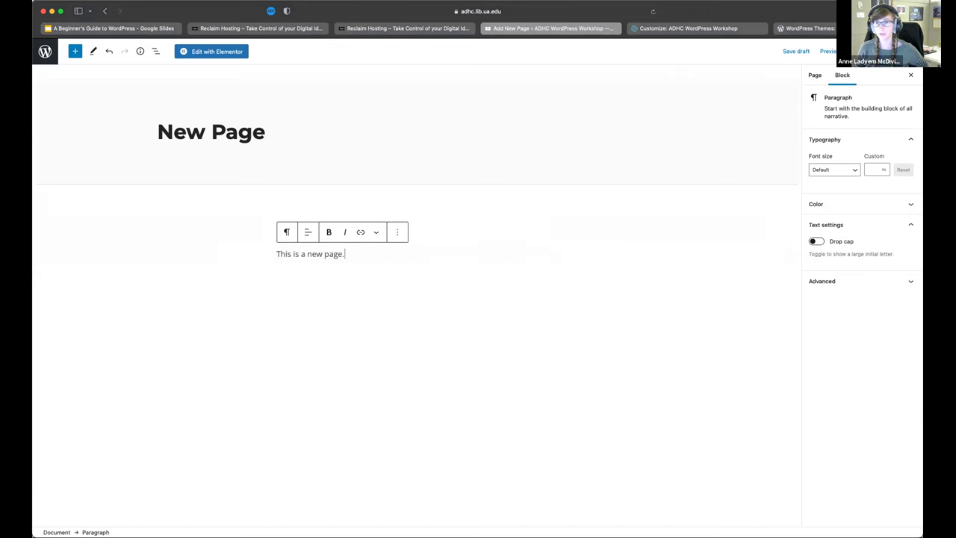
{"action": "left_click", "coordinate": [825, 51]}
{"action": "left_click", "coordinate": [825, 51]}
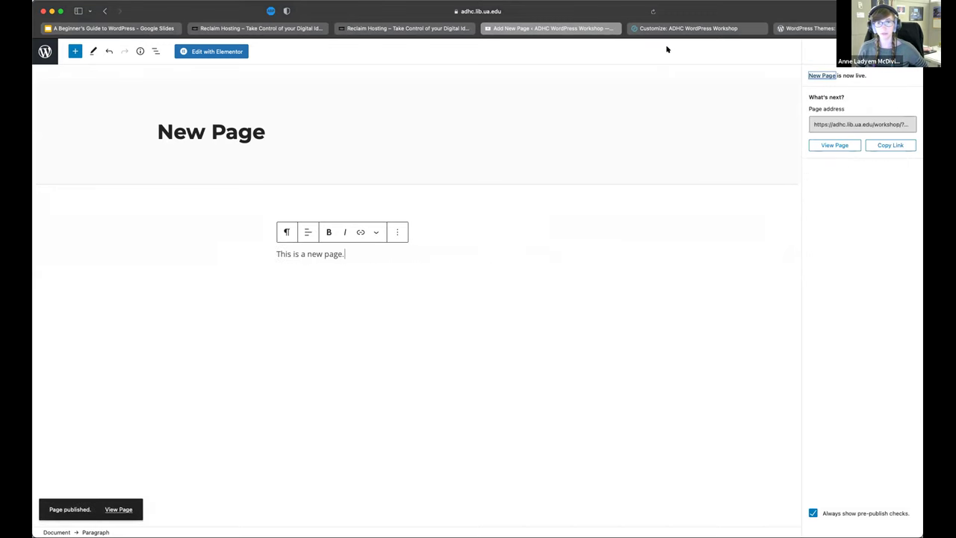
Reload the customizer to check the site's navigation menu, and close it to view the live site
{"action": "left_click", "coordinate": [641, 30]}
{"action": "left_click", "coordinate": [647, 14]}
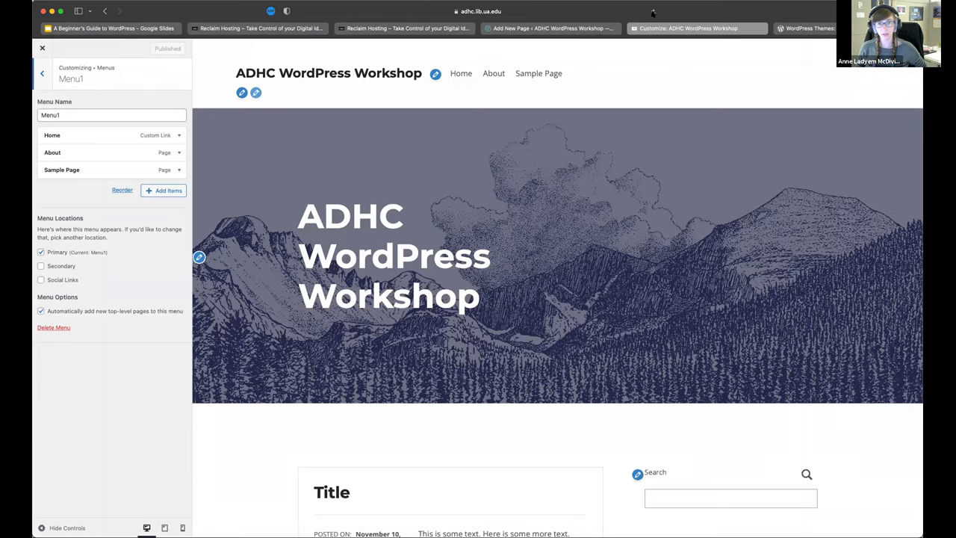
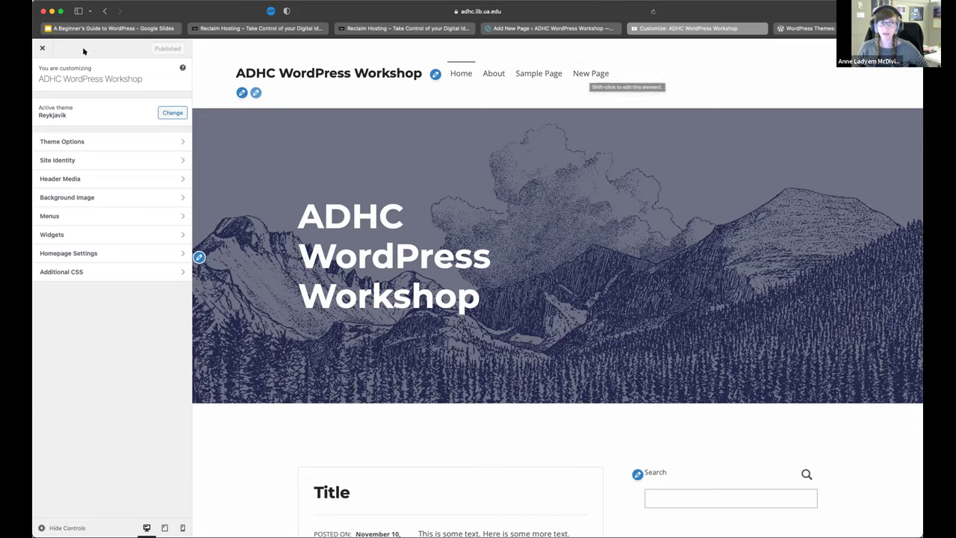
{"action": "left_click", "coordinate": [43, 50]}
{"action": "mouse_move", "coordinate": [42, 49]}
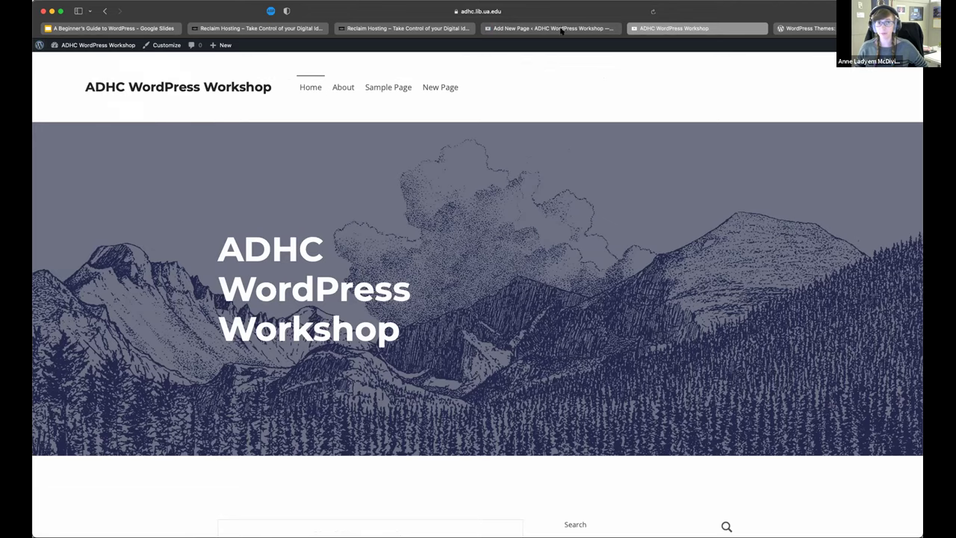
Return to the WordPress admin and review the site's list of pages and its user accounts
{"action": "left_click", "coordinate": [559, 29]}
{"action": "left_click", "coordinate": [45, 51]}
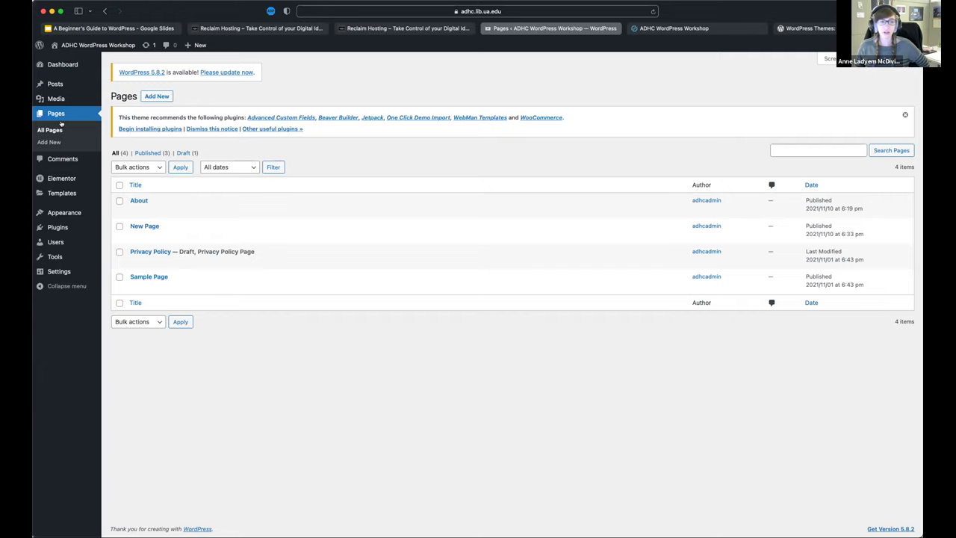
{"action": "left_click", "coordinate": [54, 243]}
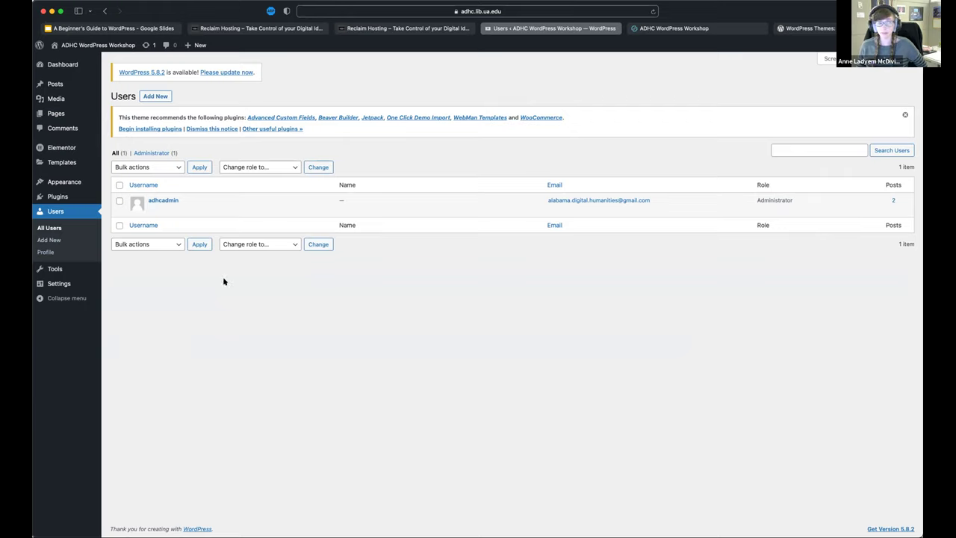
Set the site's permalink structure to Post name and save the change
{"action": "mouse_move", "coordinate": [66, 284]}
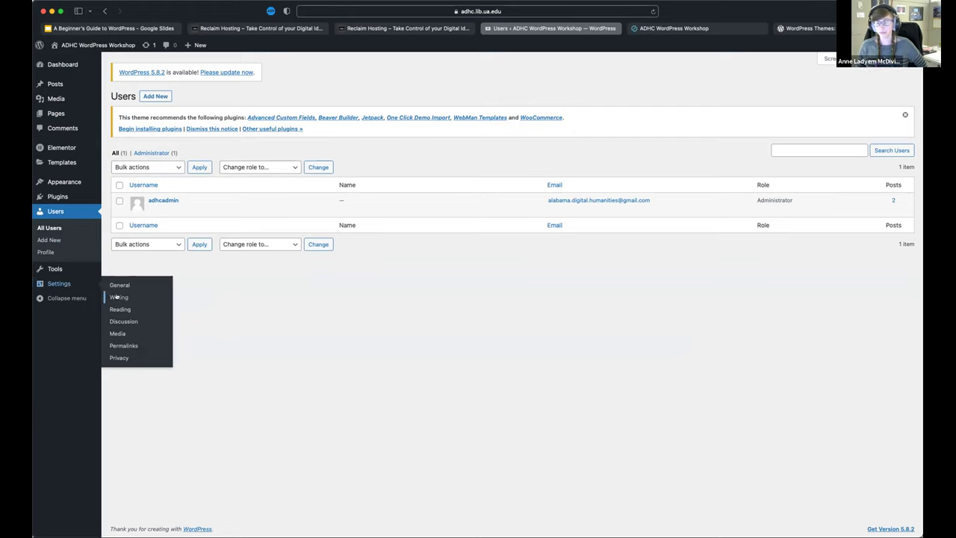
{"action": "left_click", "coordinate": [123, 345]}
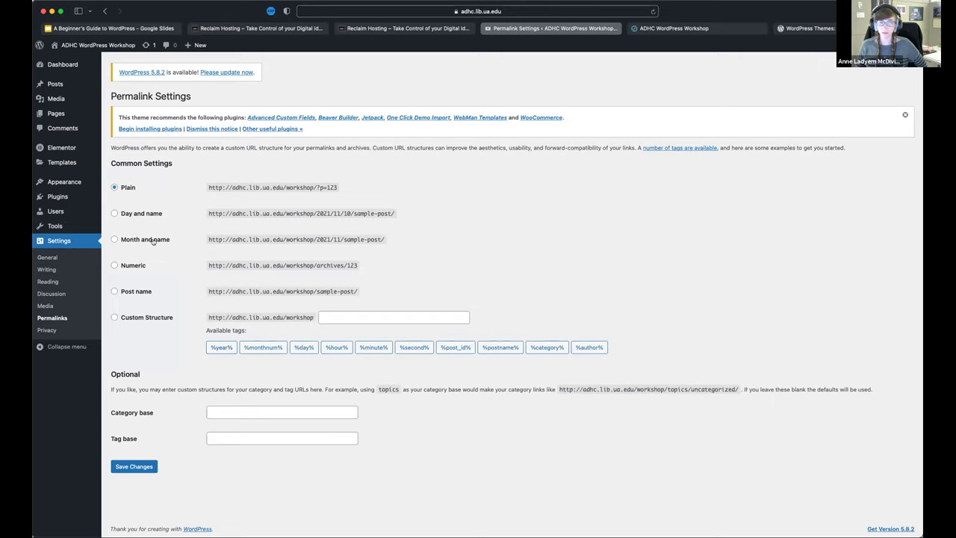
{"action": "left_click", "coordinate": [114, 292]}
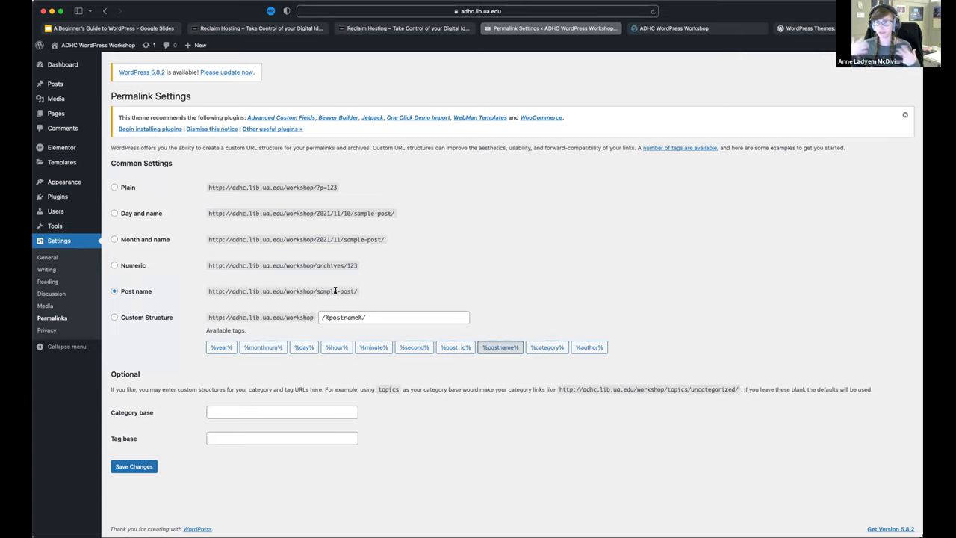
{"action": "left_click", "coordinate": [132, 467]}
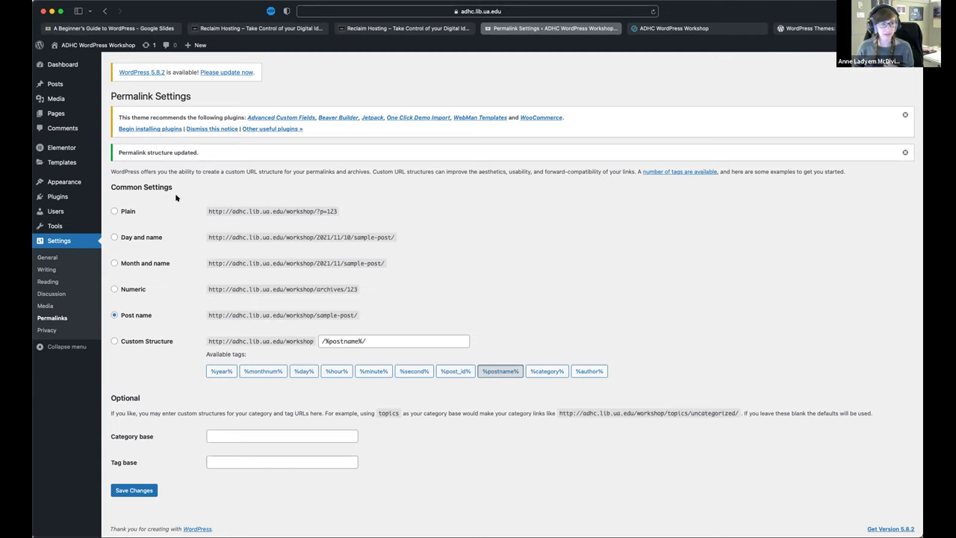
{"action": "left_click", "coordinate": [111, 29]}
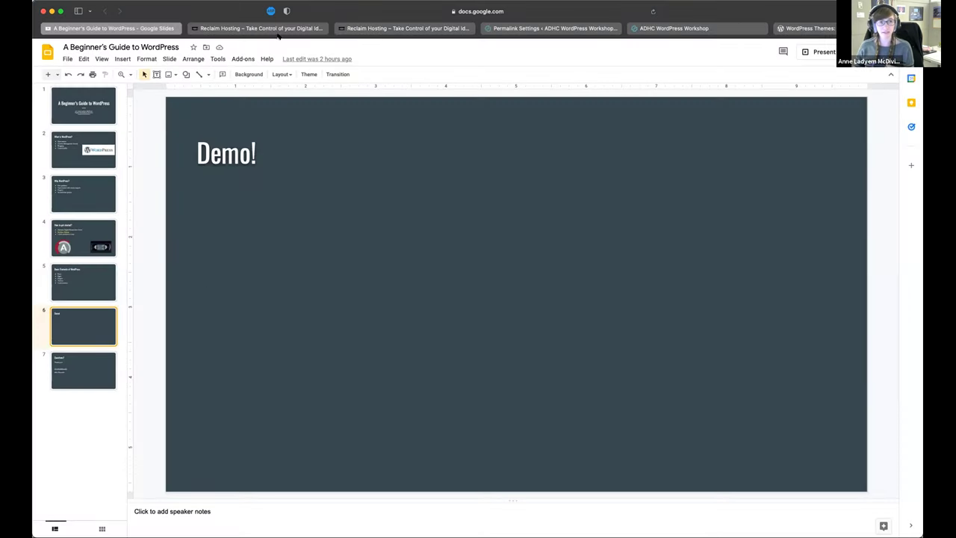
{"action": "left_click", "coordinate": [409, 32]}
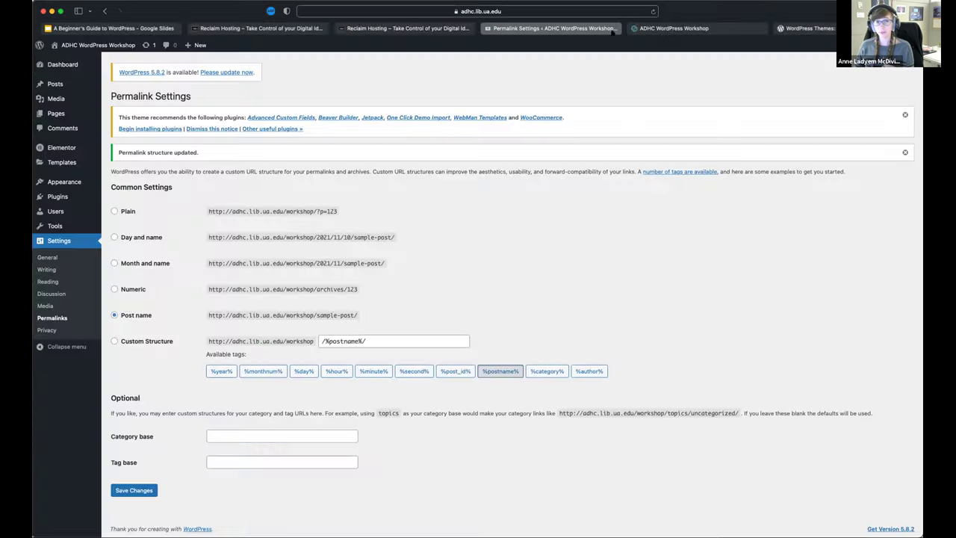
{"action": "left_click", "coordinate": [560, 30]}
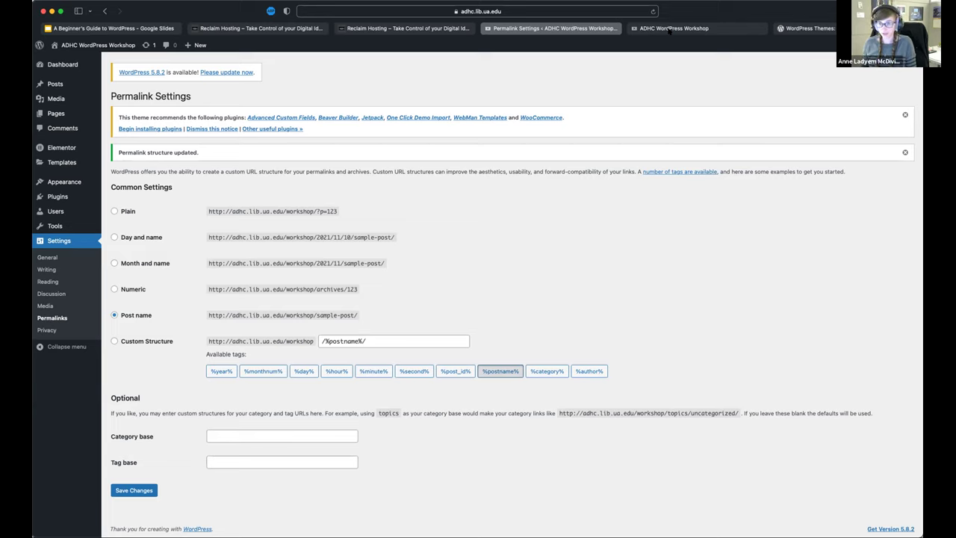
Review the site's installed plugins and the Dashboard home screen
{"action": "left_click", "coordinate": [56, 199]}
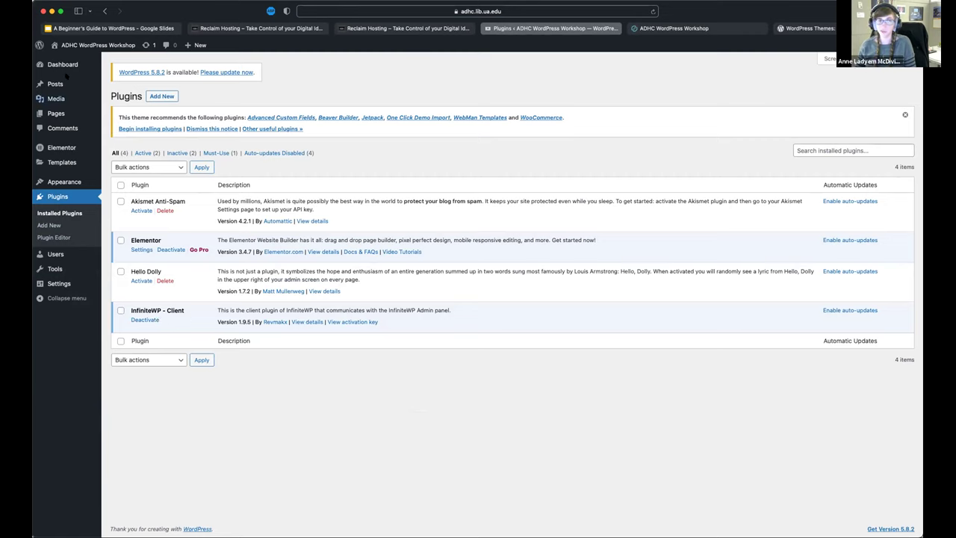
{"action": "mouse_move", "coordinate": [59, 69]}
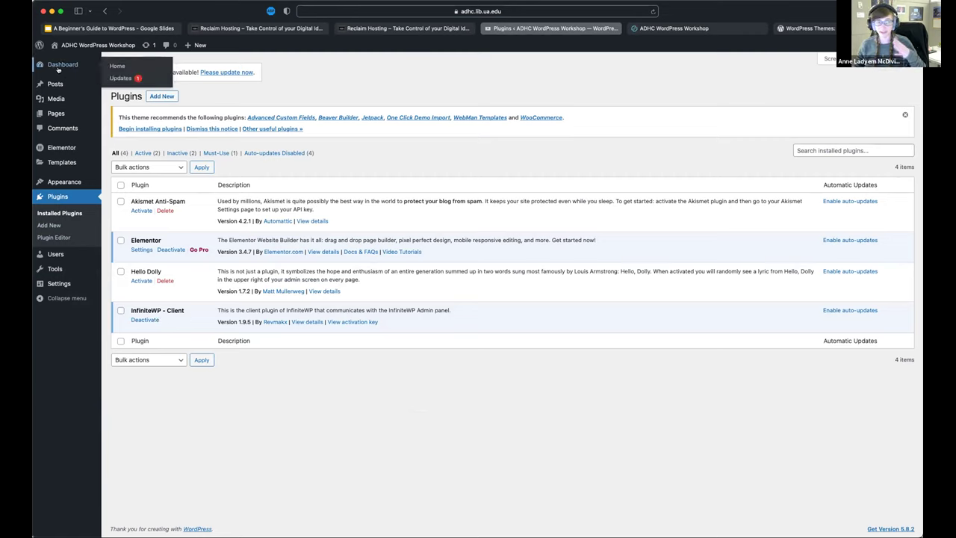
{"action": "left_click", "coordinate": [58, 69]}
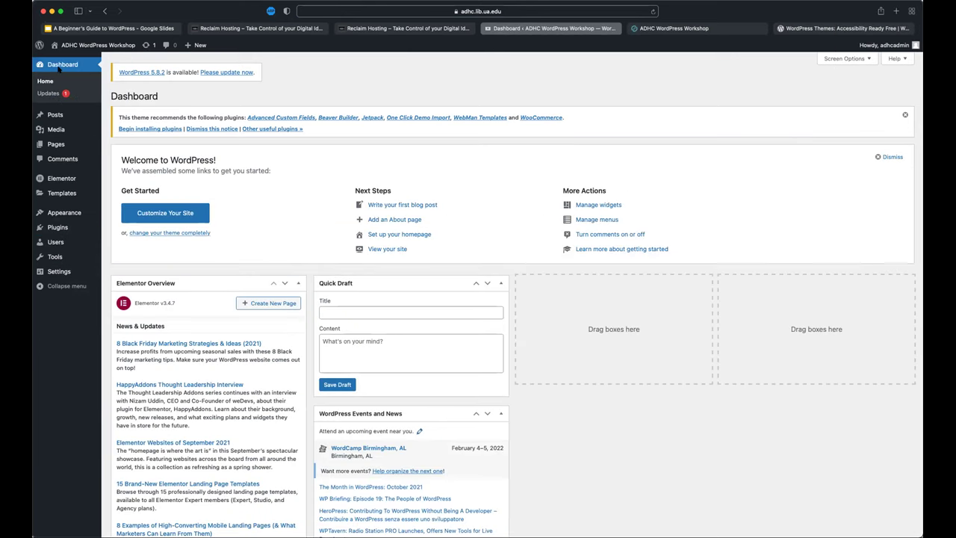
{"action": "mouse_move", "coordinate": [60, 132]}
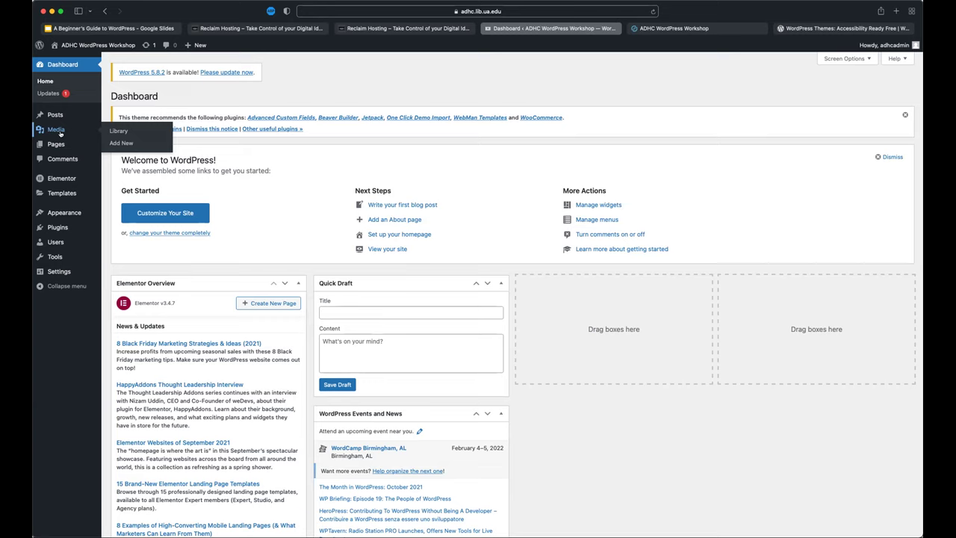
{"action": "left_click", "coordinate": [56, 228]}
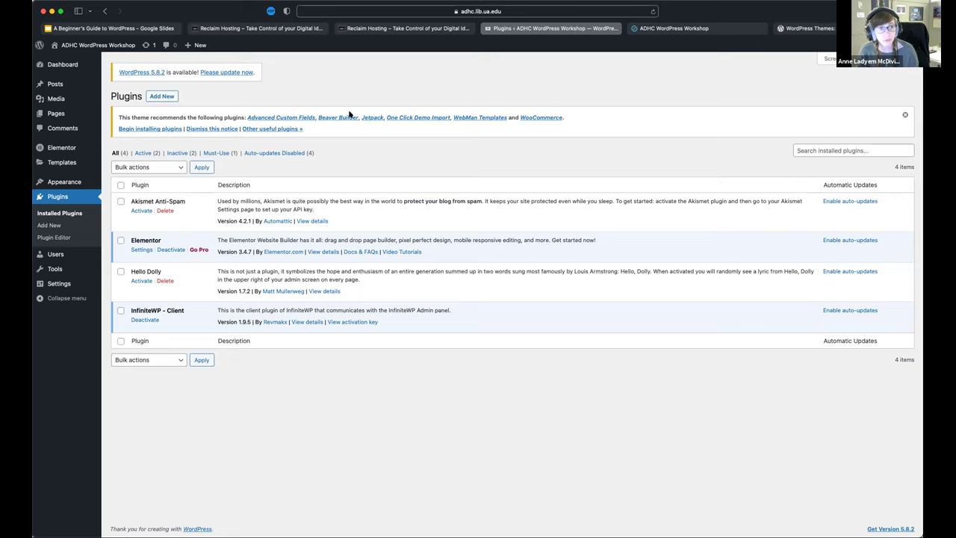
Switch to the Google Slides presentation "A Beginner's Guide to WordPress" and show its closing "Questions?" slide
{"action": "left_click", "coordinate": [153, 30]}
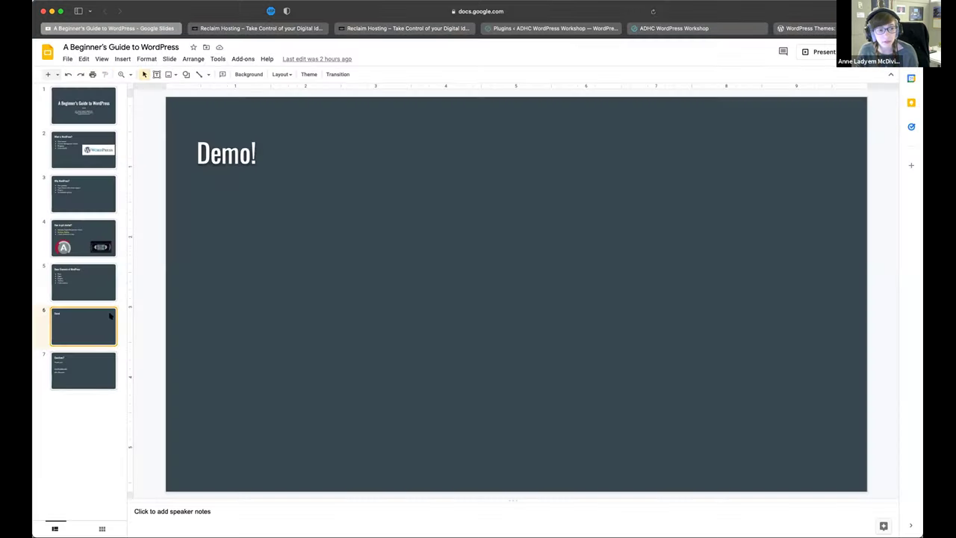
{"action": "left_click", "coordinate": [75, 367]}
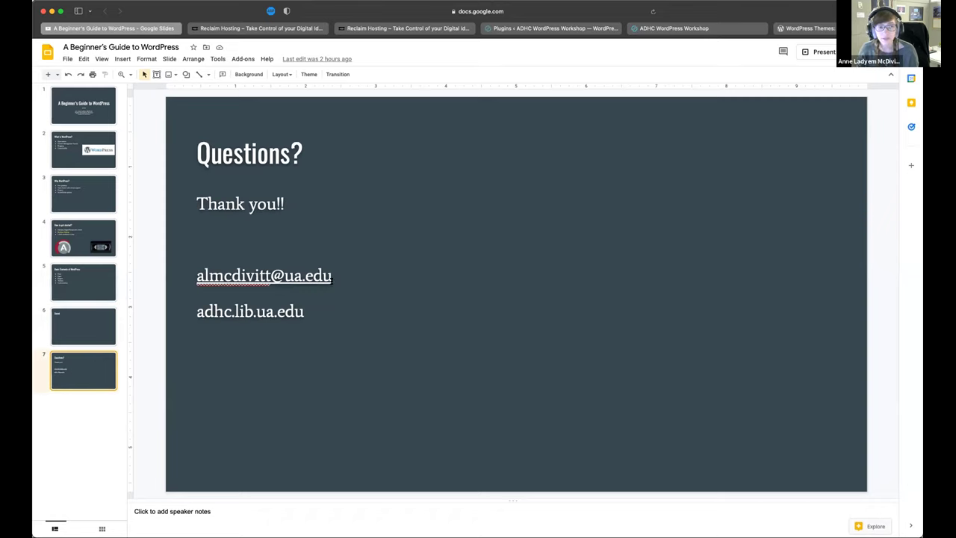